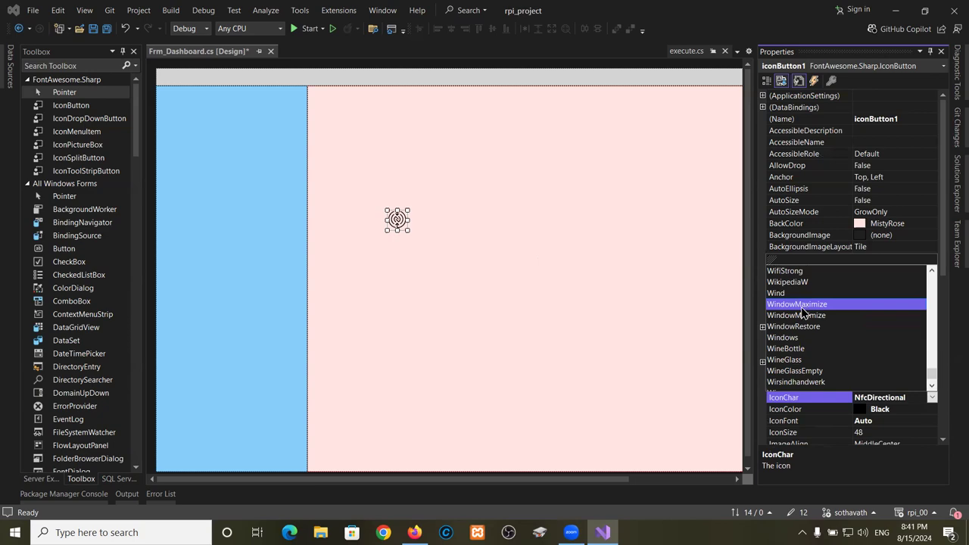
In a new Firefox tab, search for "windowrestore in font awesome 6" and view the Window Restore icon page on Font Awesome.
click(399, 437)
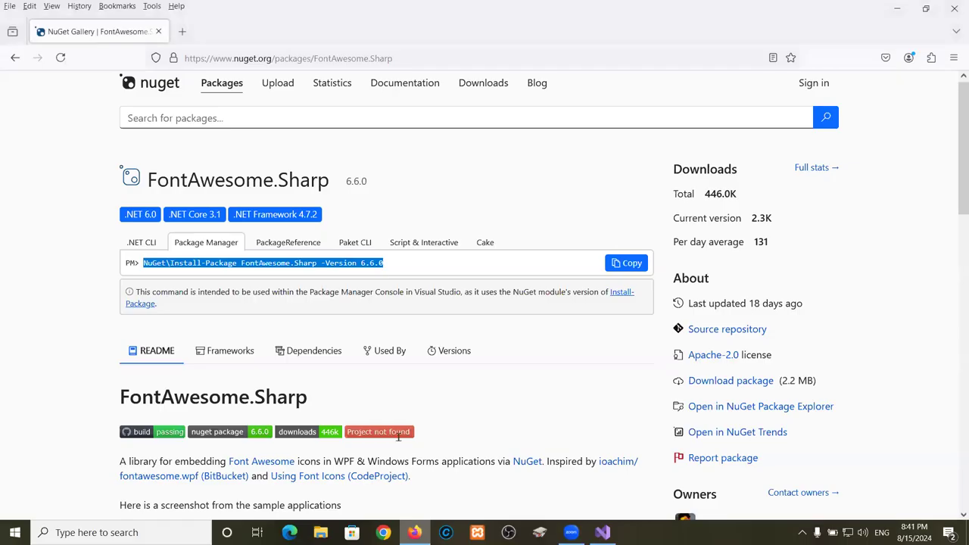
click(183, 31)
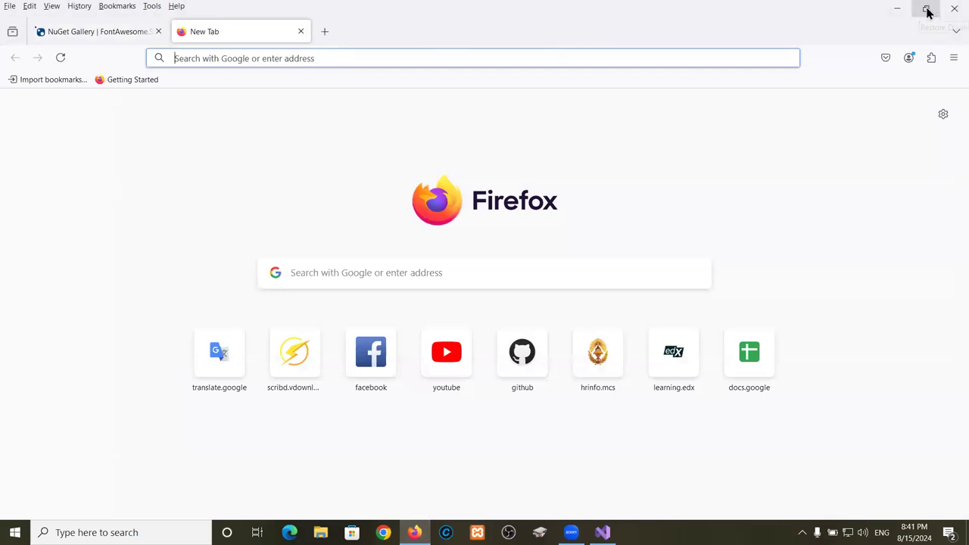
text(windo)
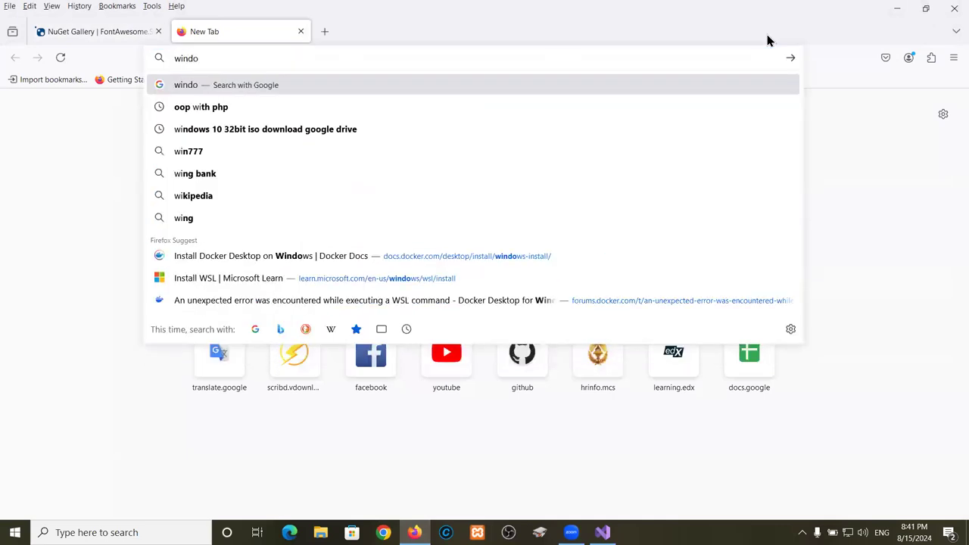
text(wreso)
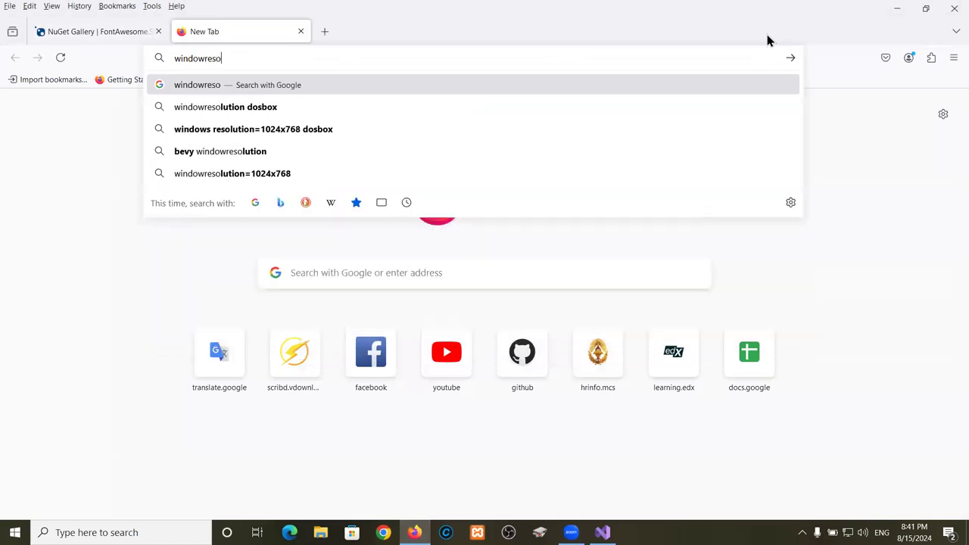
key(BackSpace)
text(tore in forn)
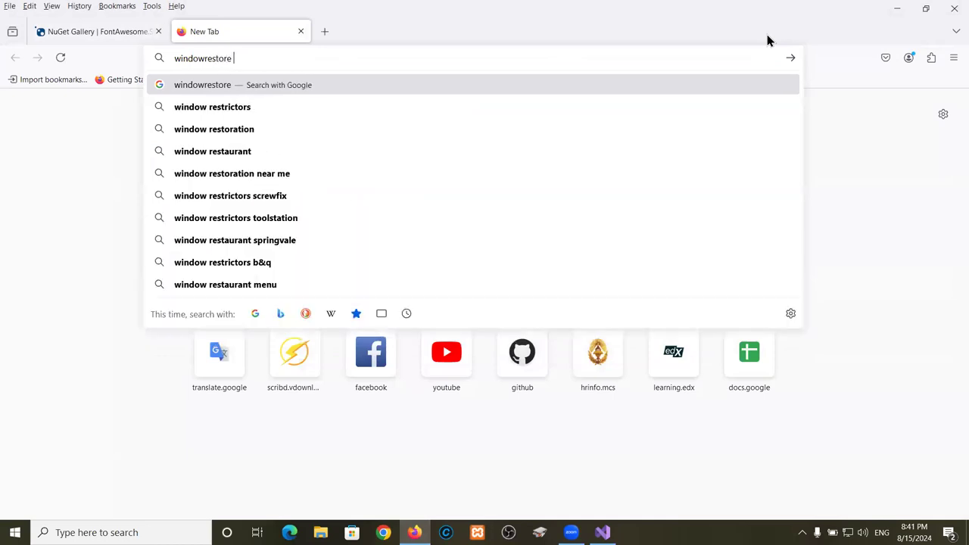
key(BackSpace)
key(BackSpace)
text(nt)
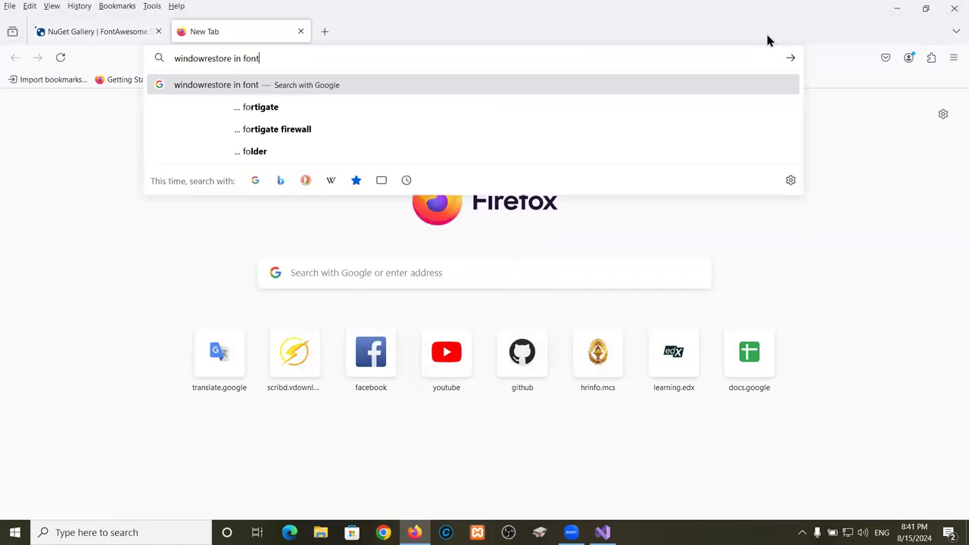
text( aws)
key(Down)
key(BackSpace)
key(BackSpace)
key(BackSpace)
key(BackSpace)
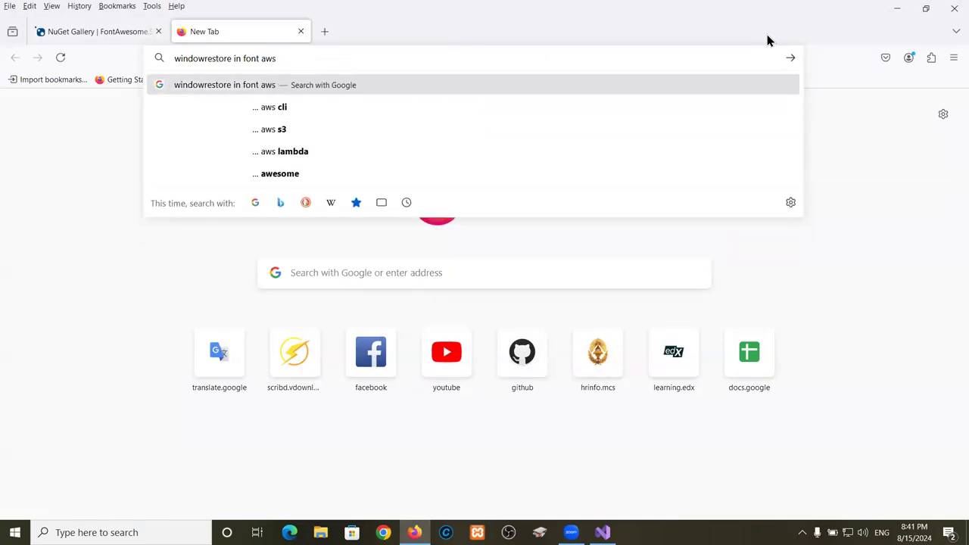
key(BackSpace)
text(esome)
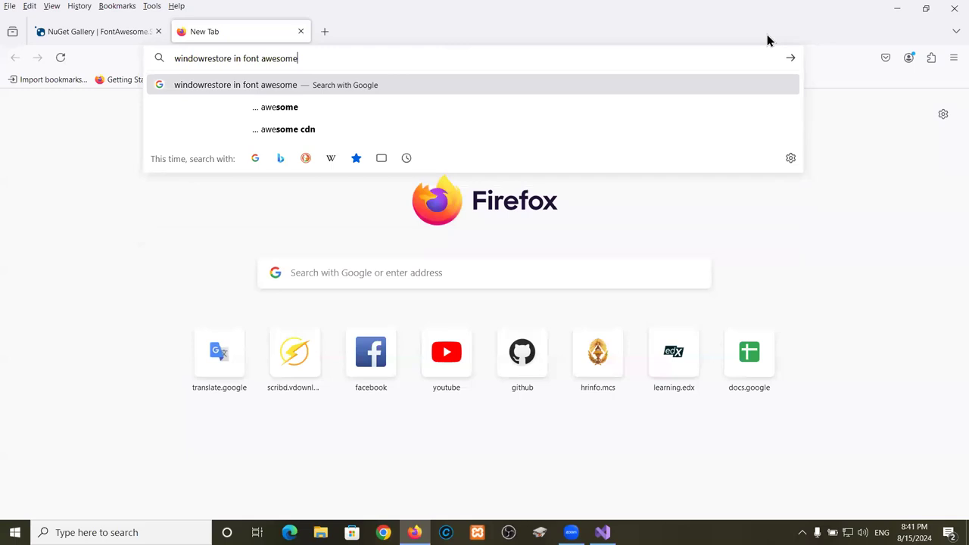
text( 6)
key(Return)
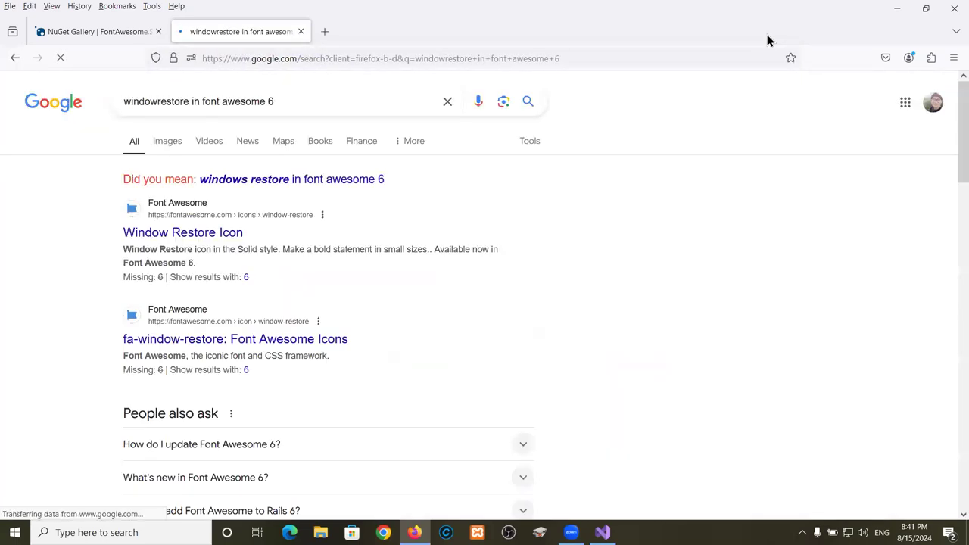
click(149, 242)
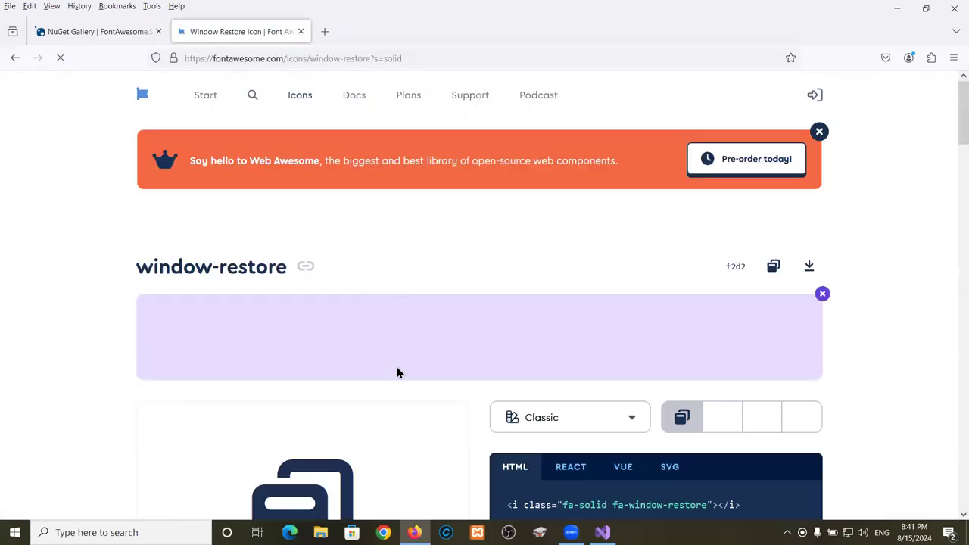
scroll(396, 364, down, 3)
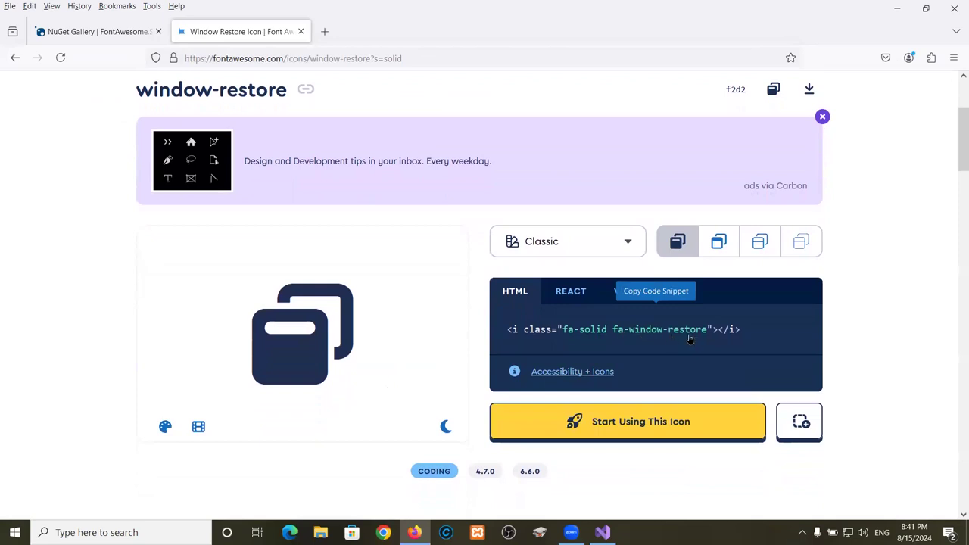
Back in Visual Studio, set the icon button's IconChar to WindowRestore and move the button to about 374, 173 in the content panel.
mouse_move(603, 532)
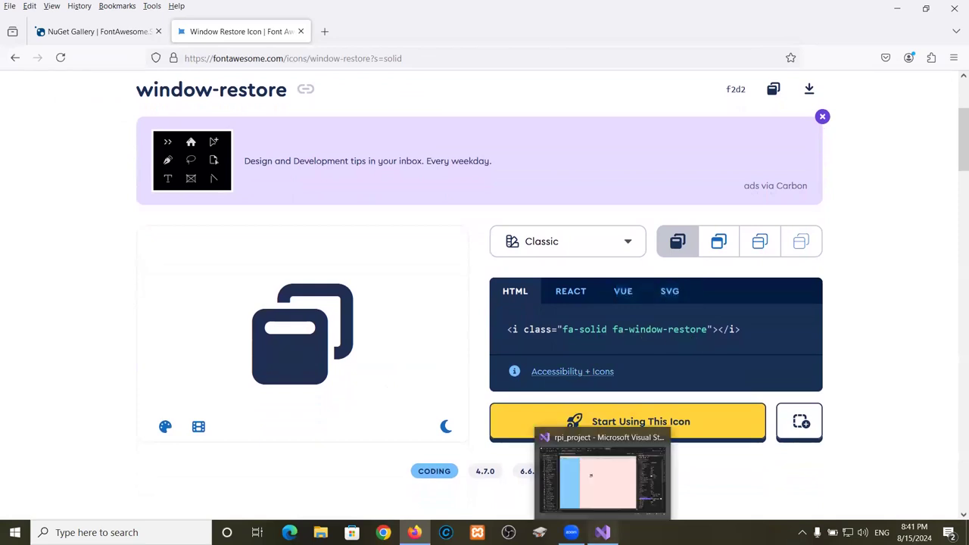
click(551, 444)
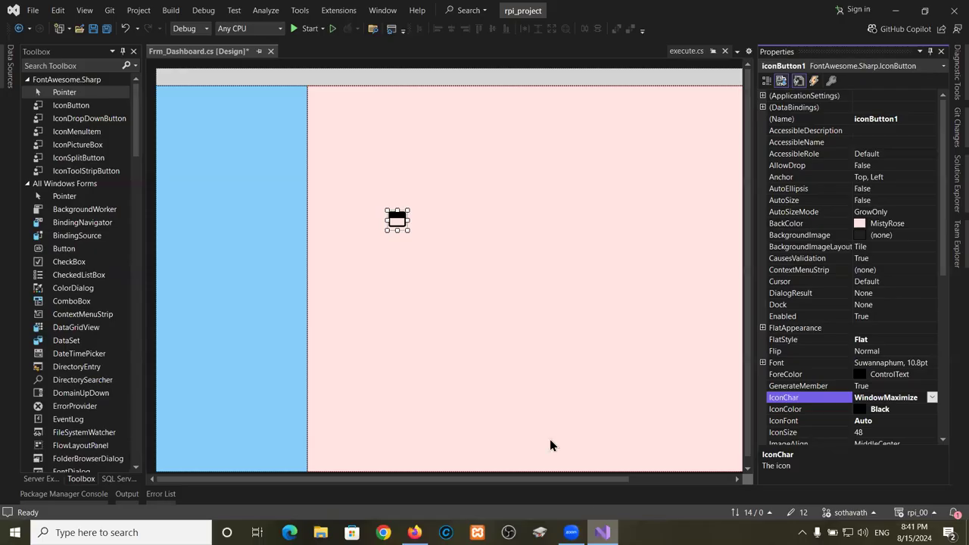
click(933, 398)
key(Down)
key(Down)
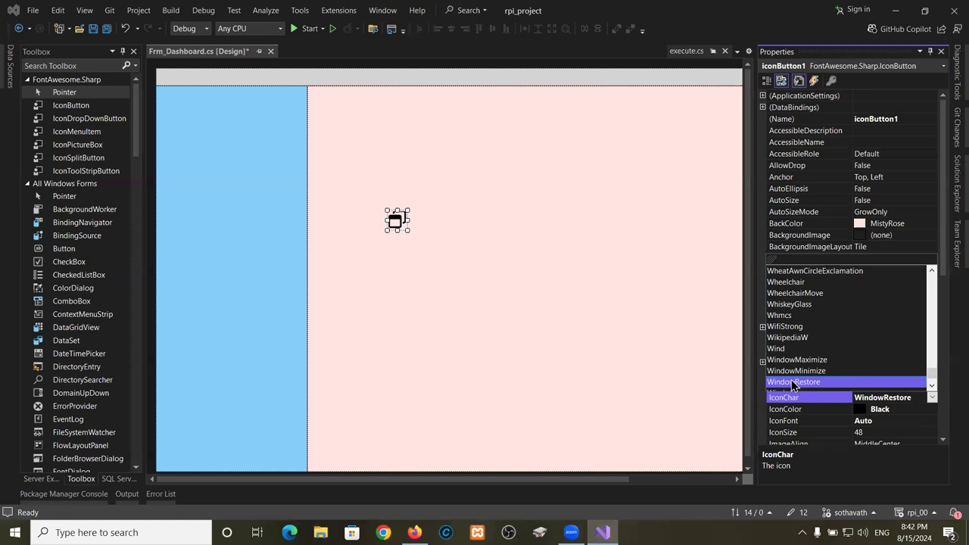
click(808, 385)
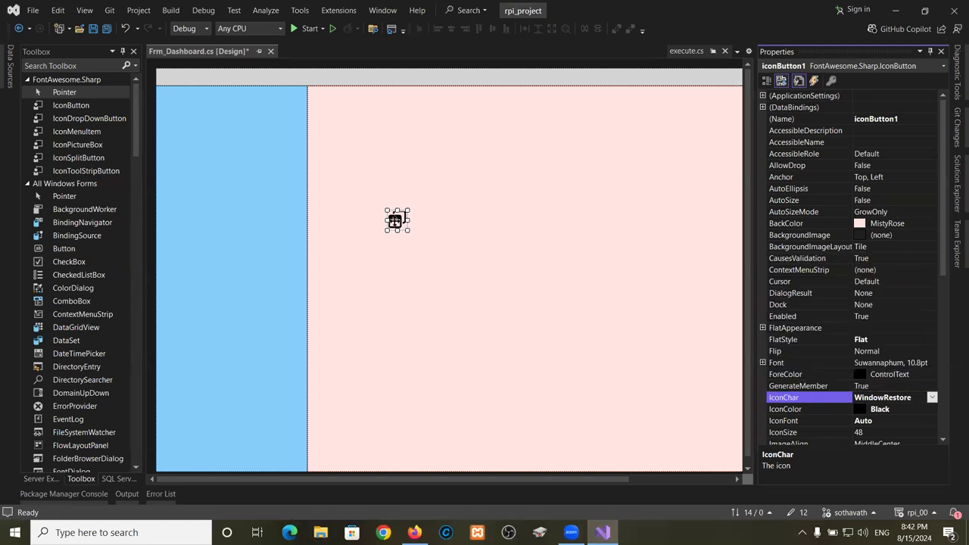
drag(395, 220, 503, 182)
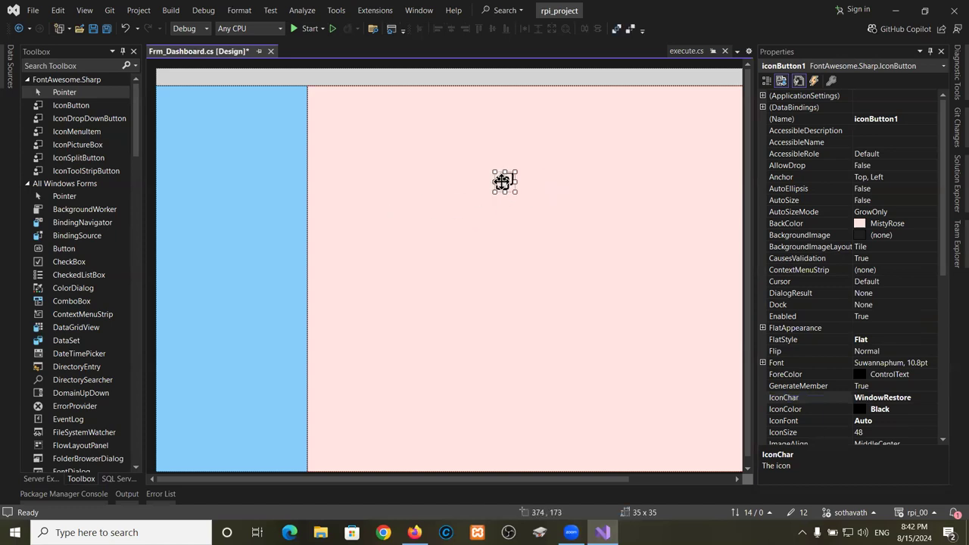
Set the icon button's IconSize to 35.
click(946, 263)
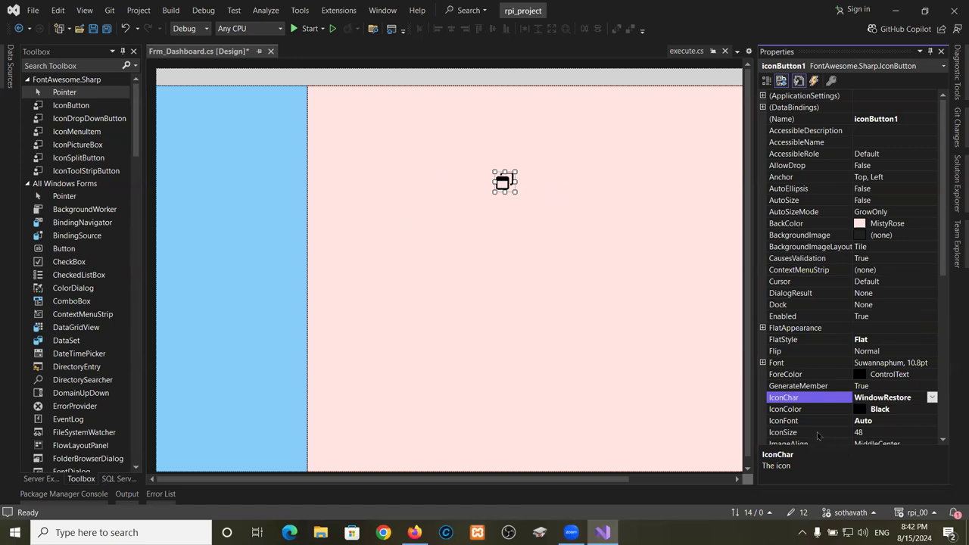
drag(946, 269, 948, 312)
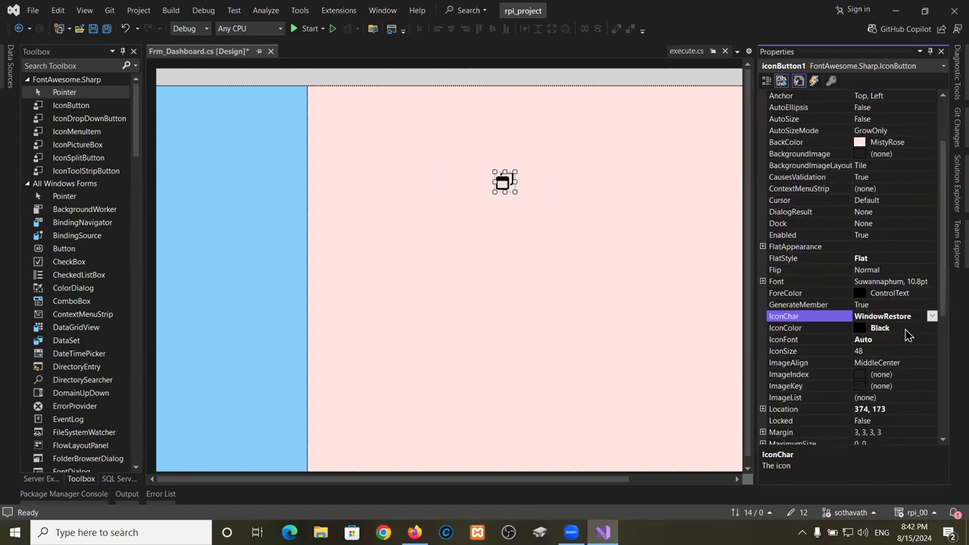
click(868, 351)
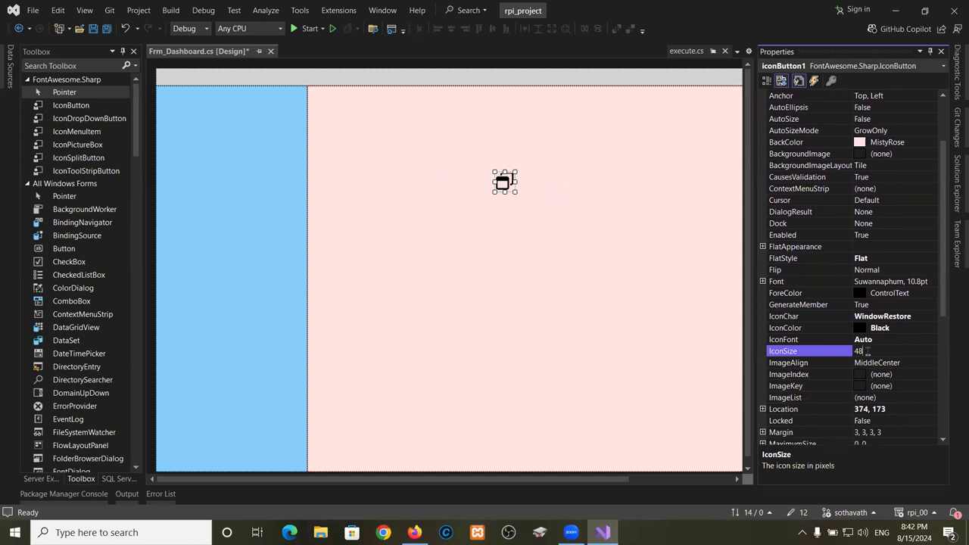
key(BackSpace)
key(BackSpace)
text(35)
key(Return)
Set the icon button's IconColor to the web color Red.
click(884, 328)
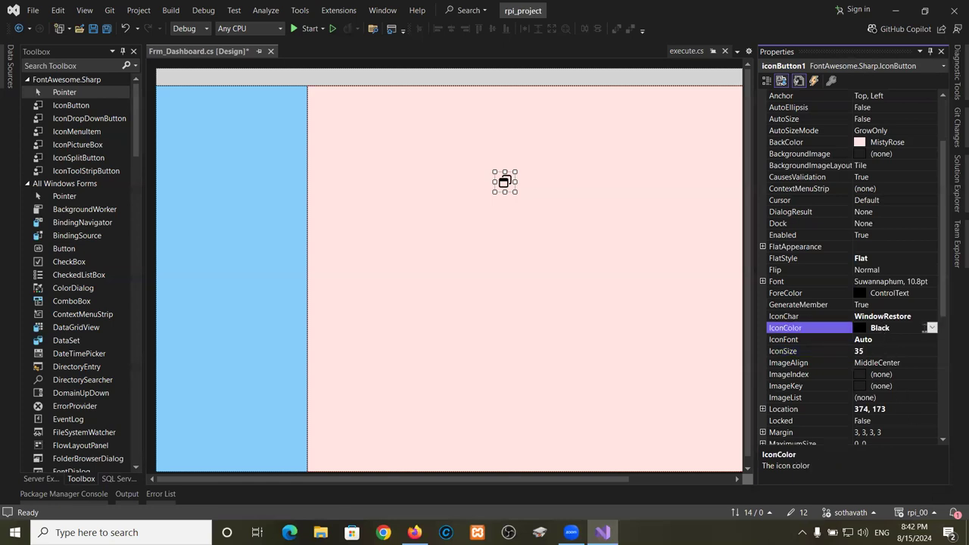
click(932, 328)
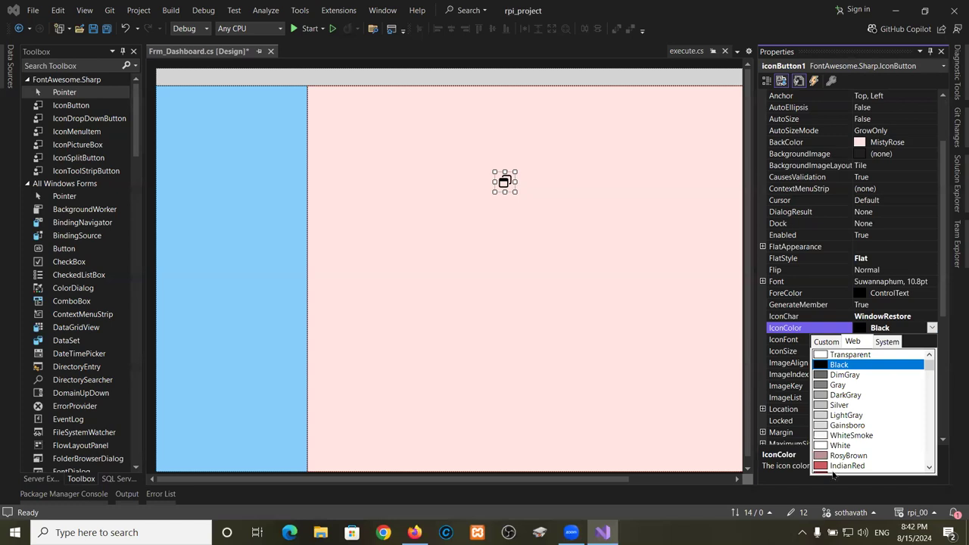
scroll(829, 463, down, 2)
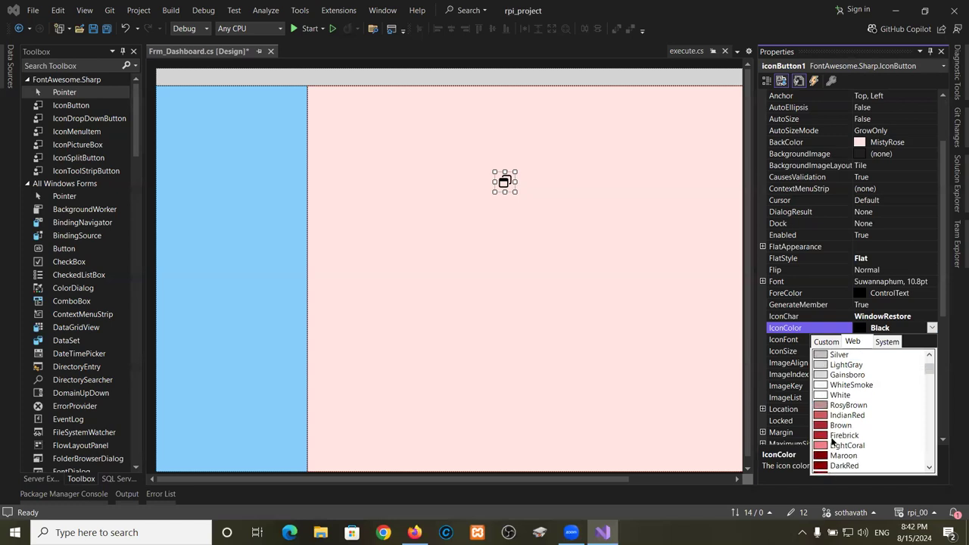
scroll(833, 443, down, 2)
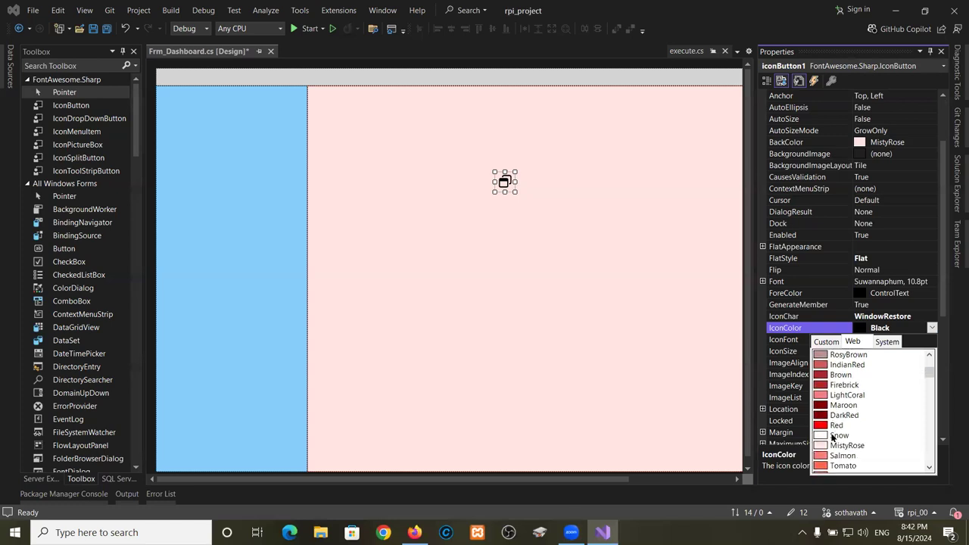
click(832, 424)
click(545, 259)
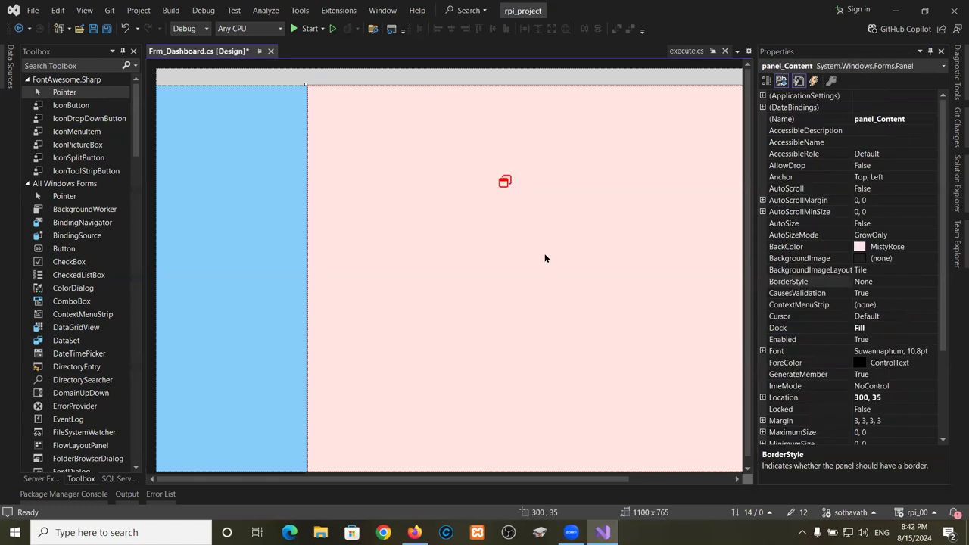
Move the red icon button into the gray header bar near its right end, at about 1307, 0.
drag(513, 484, 654, 484)
drag(376, 182, 679, 129)
key(Up)
key(Up)
key(Up)
key(Right)
key(Right)
key(Right)
key(Right)
key(Right)
key(Right)
key(Right)
key(Right)
key(Right)
key(Right)
key(Right)
key(Right)
key(Right)
key(Right)
key(Right)
key(Right)
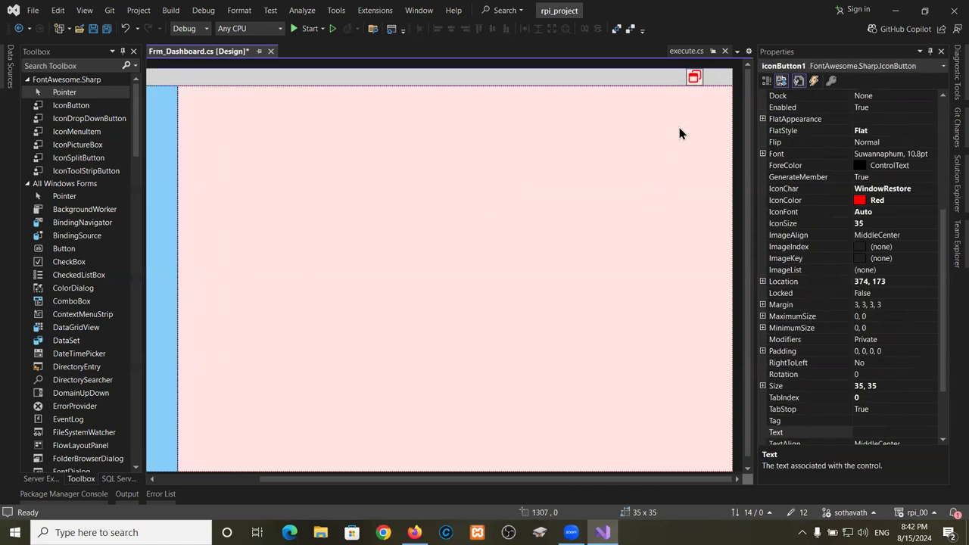
key(Down)
key(Down)
key(Down)
key(Up)
key(Up)
key(Up)
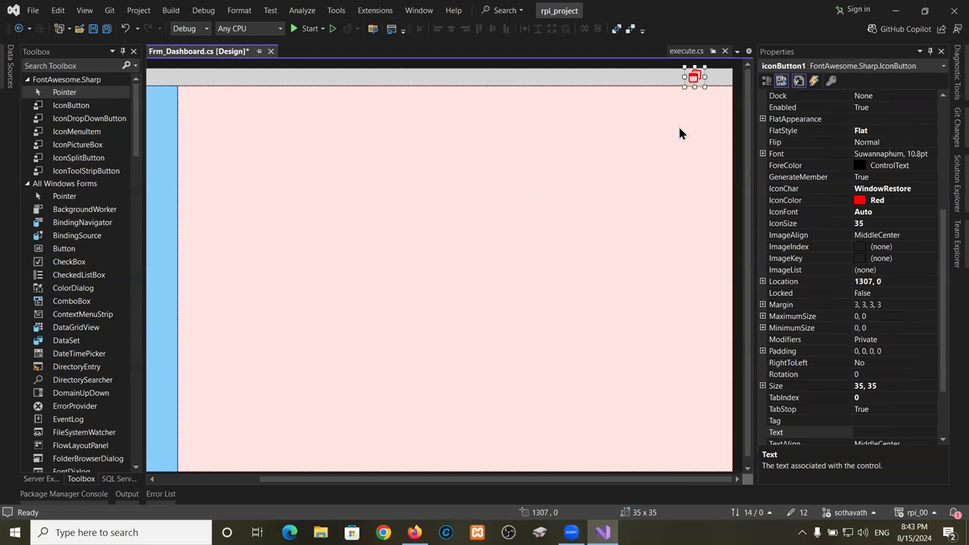
Paste a copy of the restore icon button and place it in the content panel at about 532, 212.
key(ctrl+v)
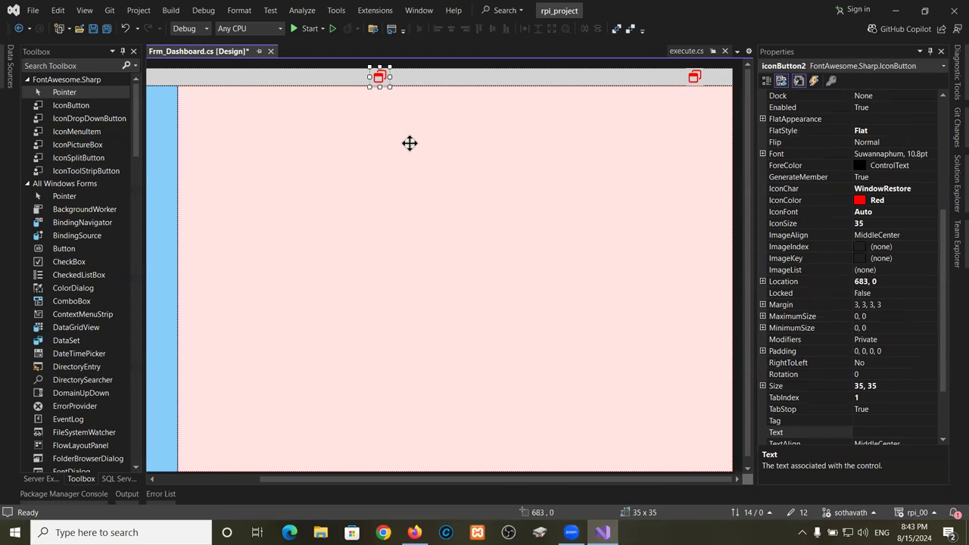
drag(409, 143, 450, 201)
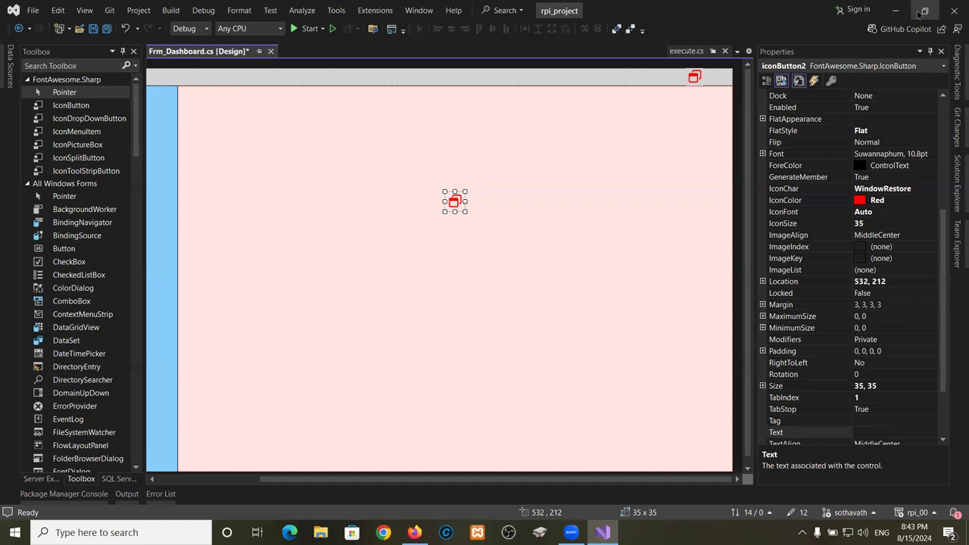
Rename the icon button in the header bar to Btn_Restore.
key(Tab)
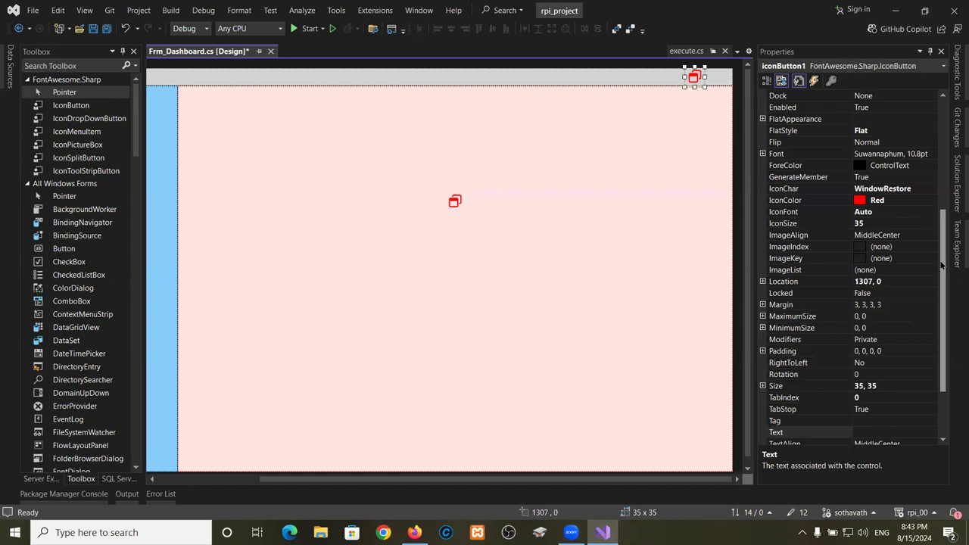
drag(942, 265, 944, 99)
click(920, 118)
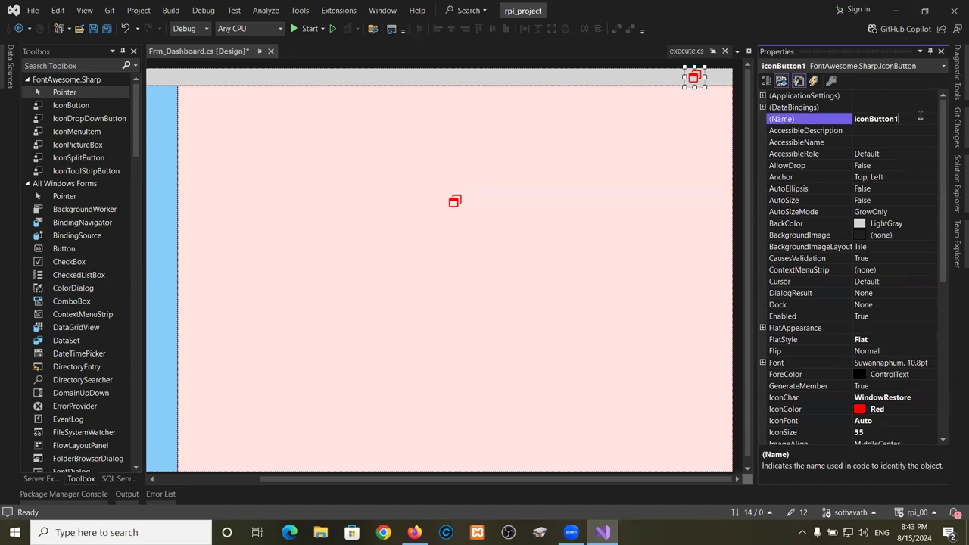
click(797, 121)
text(Btn_Restore)
key(Return)
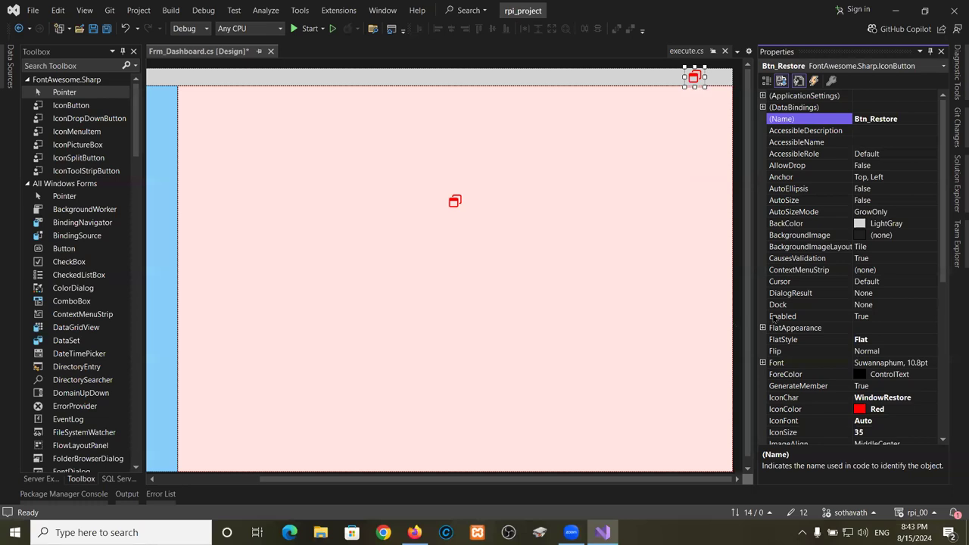
Examine the Enabled and Visible properties of the header's restore button.
click(803, 318)
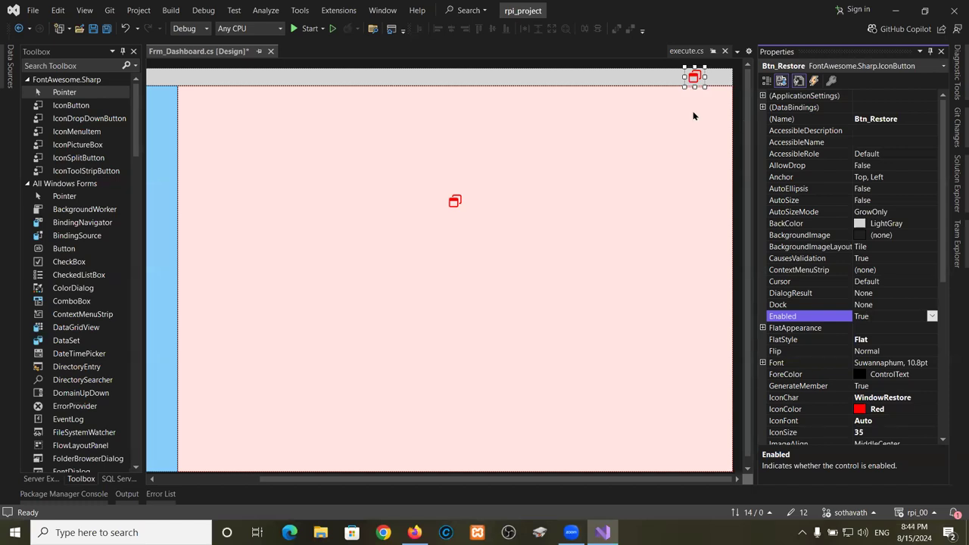
drag(943, 227, 933, 386)
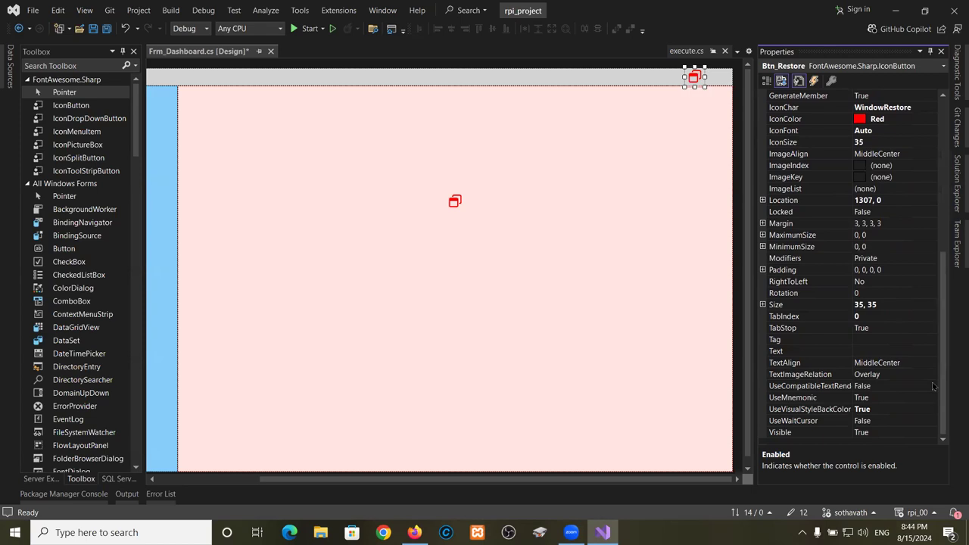
click(902, 432)
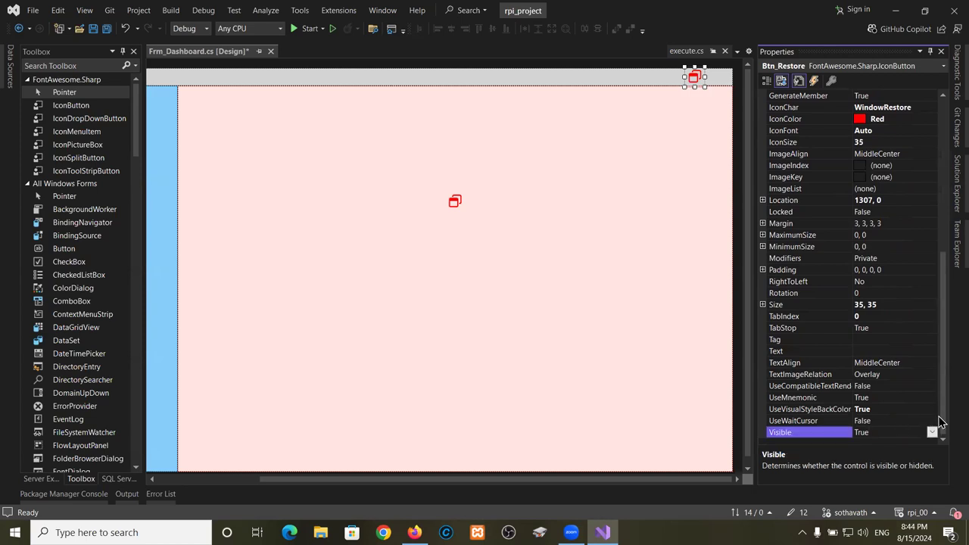
drag(945, 422, 939, 229)
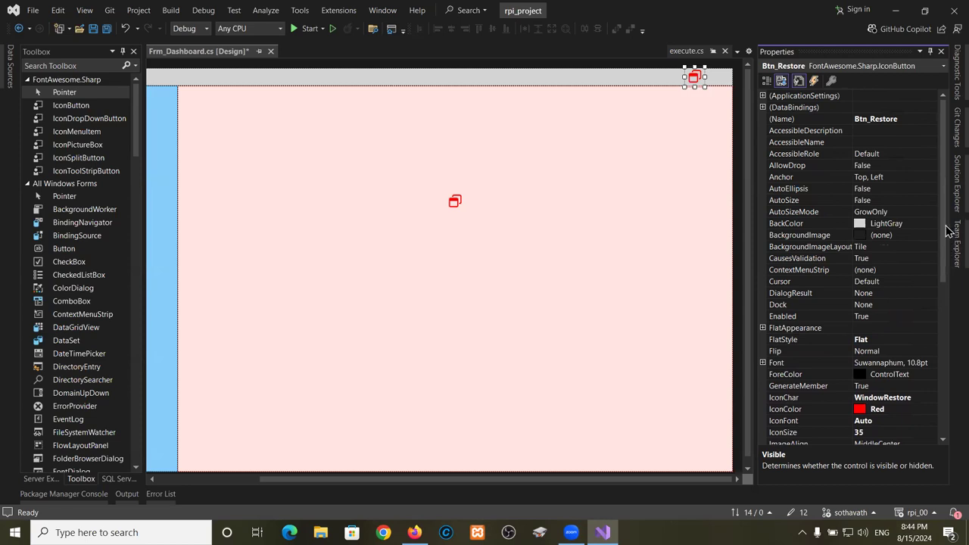
Toggle the Visible property of the restore button in the header bar.
drag(945, 228, 933, 388)
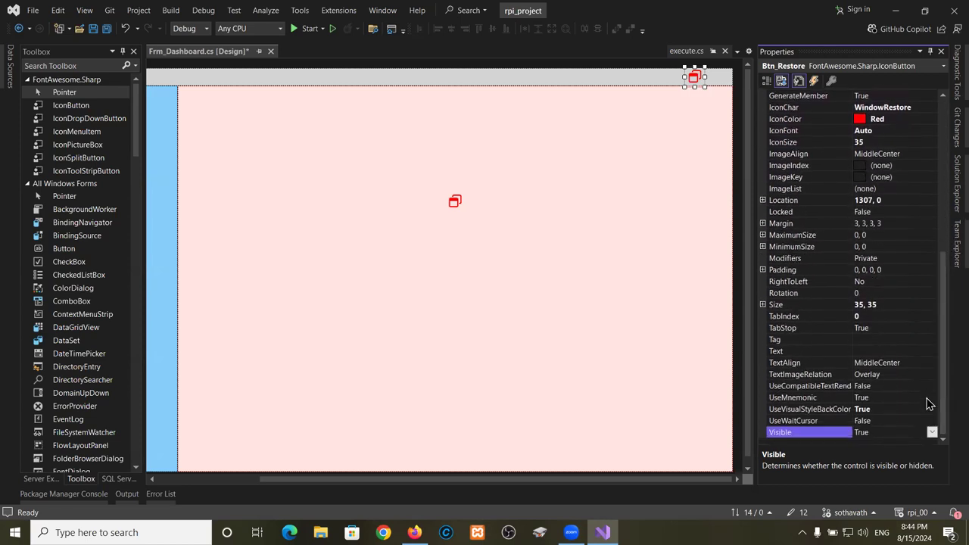
double_click(780, 433)
click(593, 325)
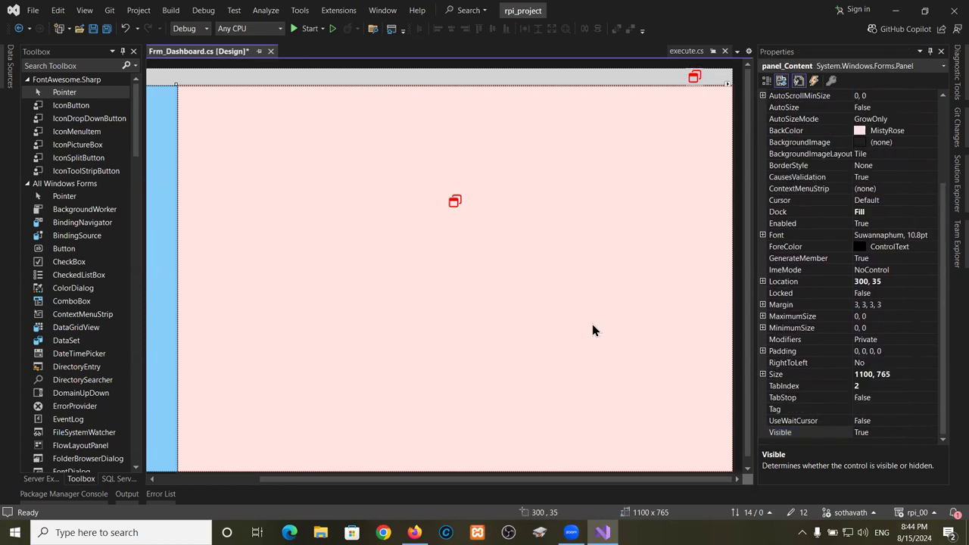
Rename the icon button in the content panel as Btn_Maximize.
click(454, 202)
scroll(913, 125, up, 8)
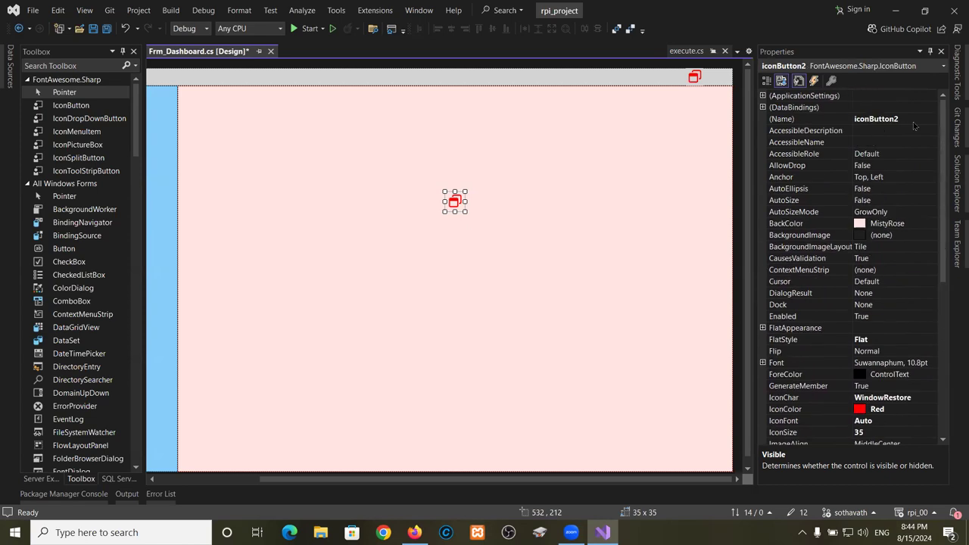
click(909, 121)
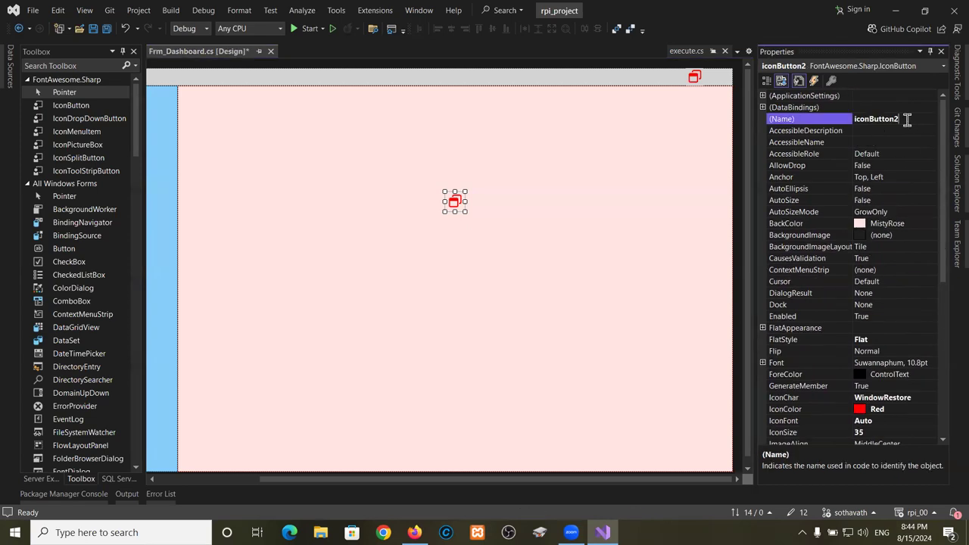
text(B)
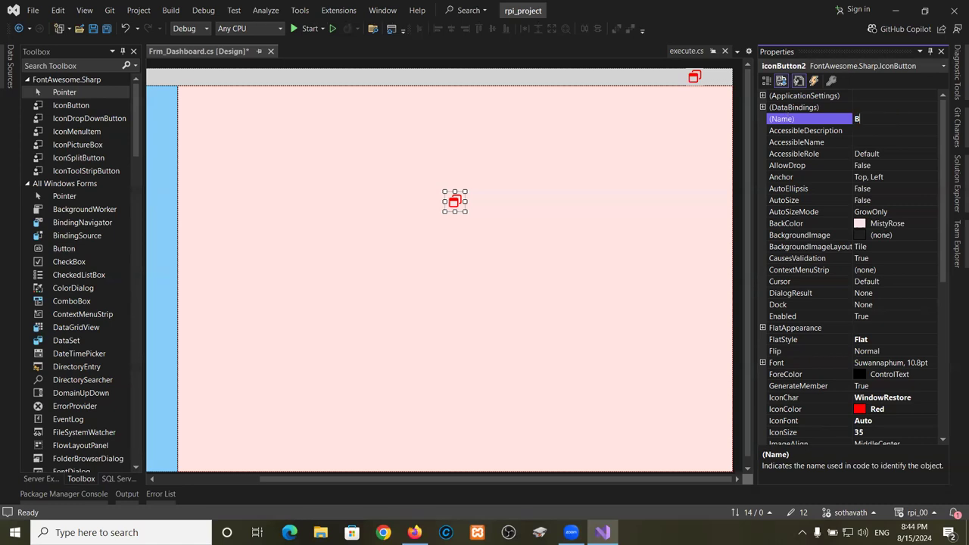
text(tn_Maximize)
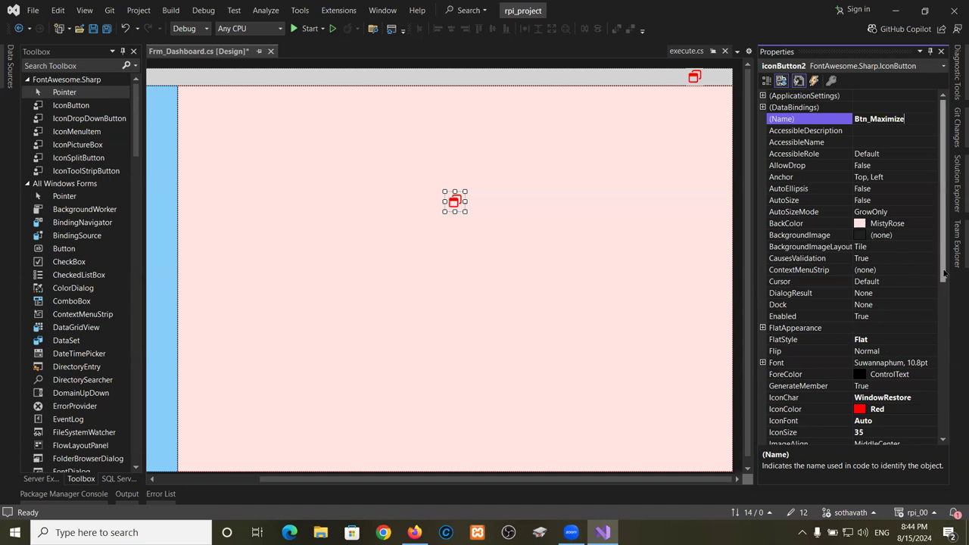
Set the IconChar of Btn_Maximize to WindowMaximize and move the button over the header's restore button, at about 1307, 2.
drag(944, 268, 944, 313)
click(917, 316)
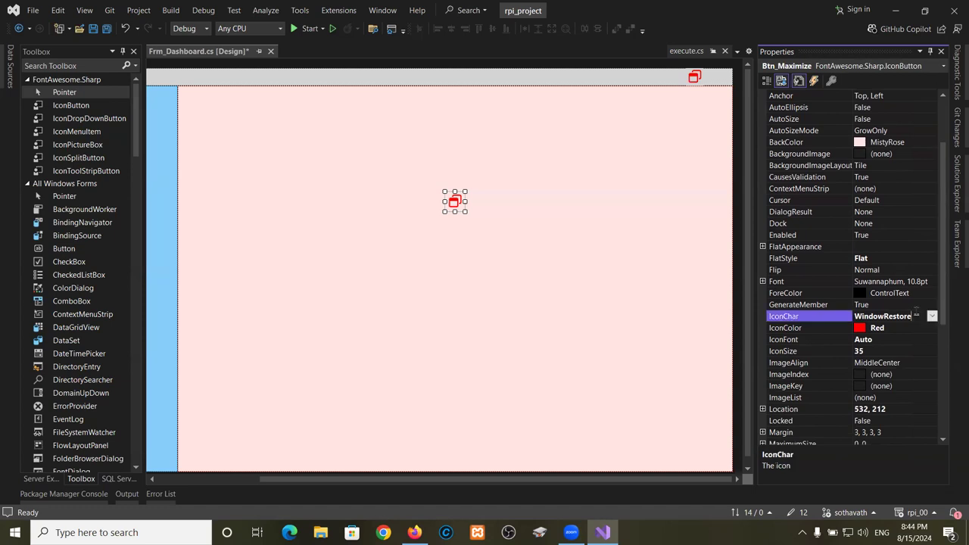
click(932, 316)
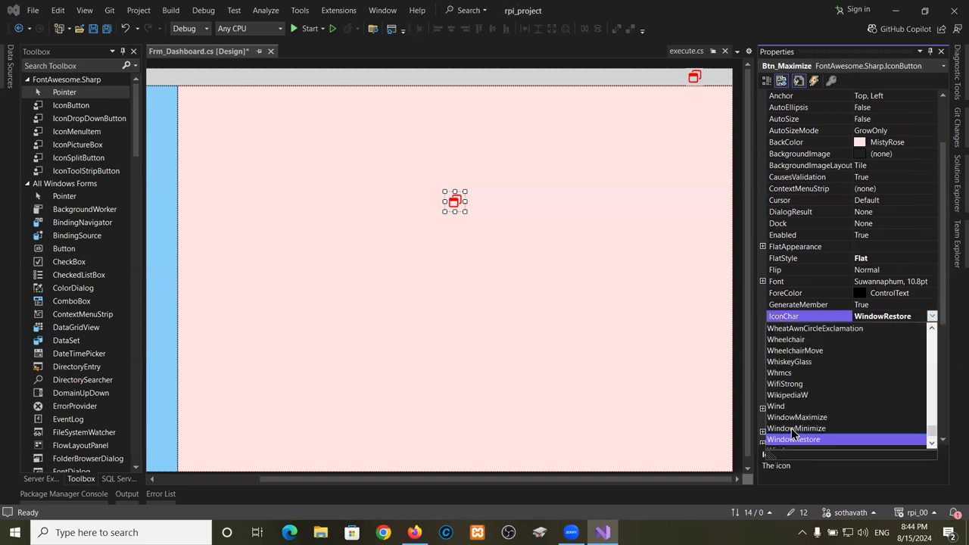
click(798, 417)
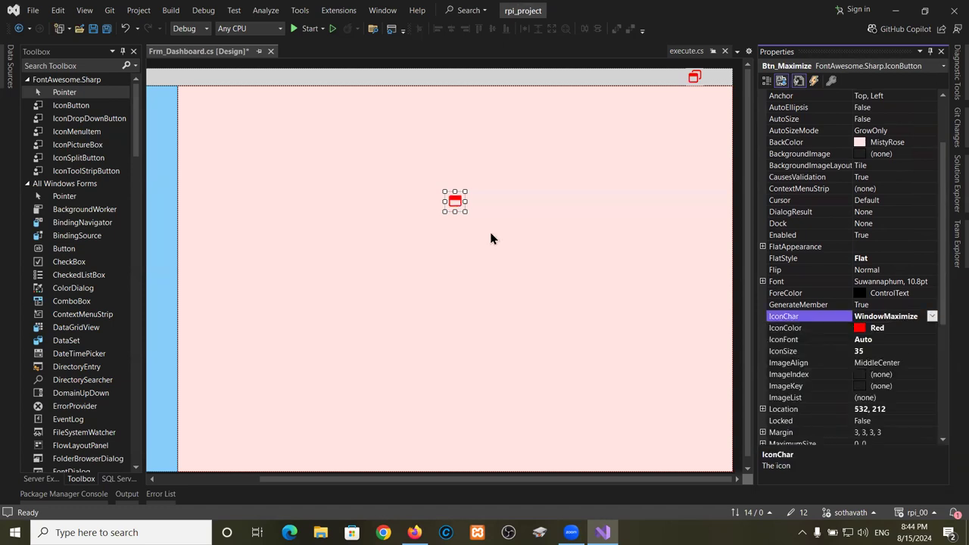
drag(449, 203, 679, 116)
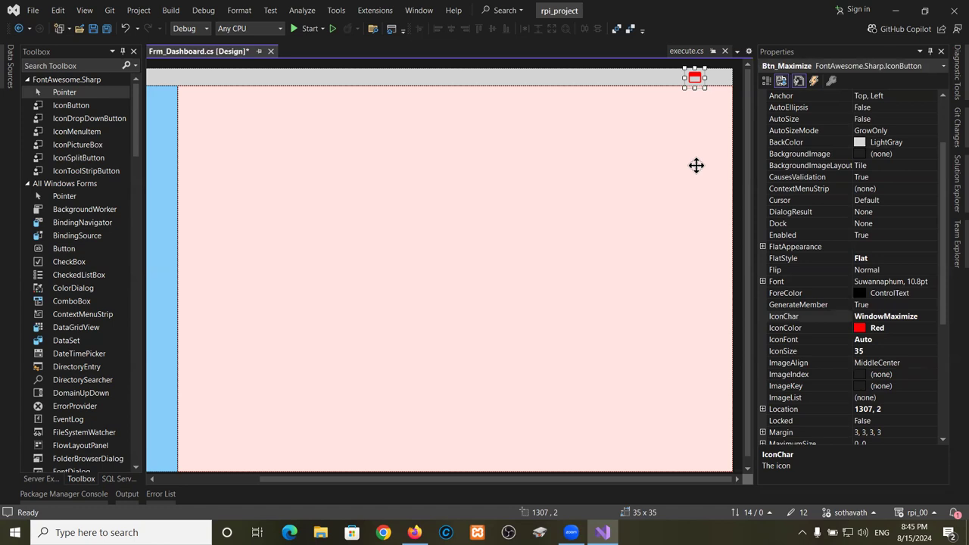
Paste a copy of the maximize icon button into the header bar and place it directly beside the maximize button, at about 1266, 2.
key(ctrl+v)
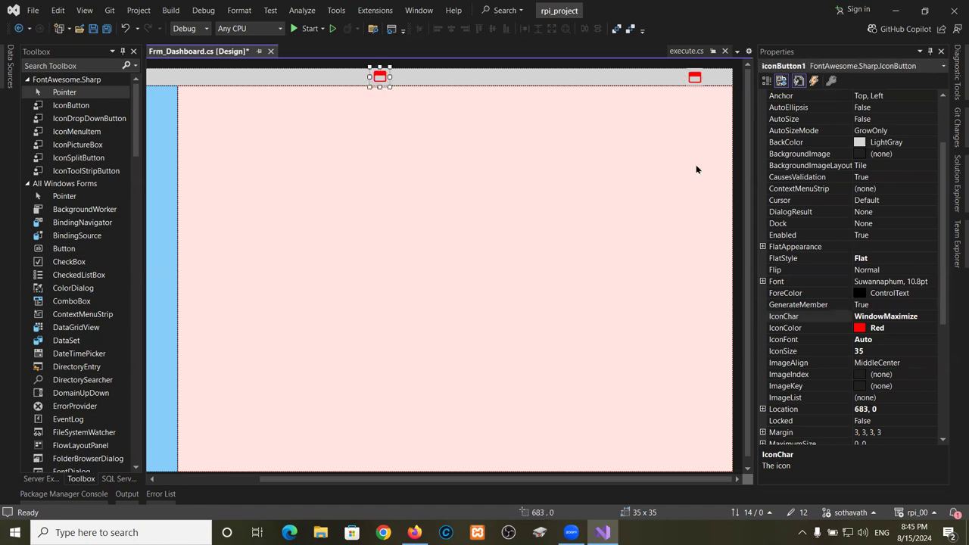
key(ctrl+Right)
key(ctrl+Up)
key(ctrl+Down)
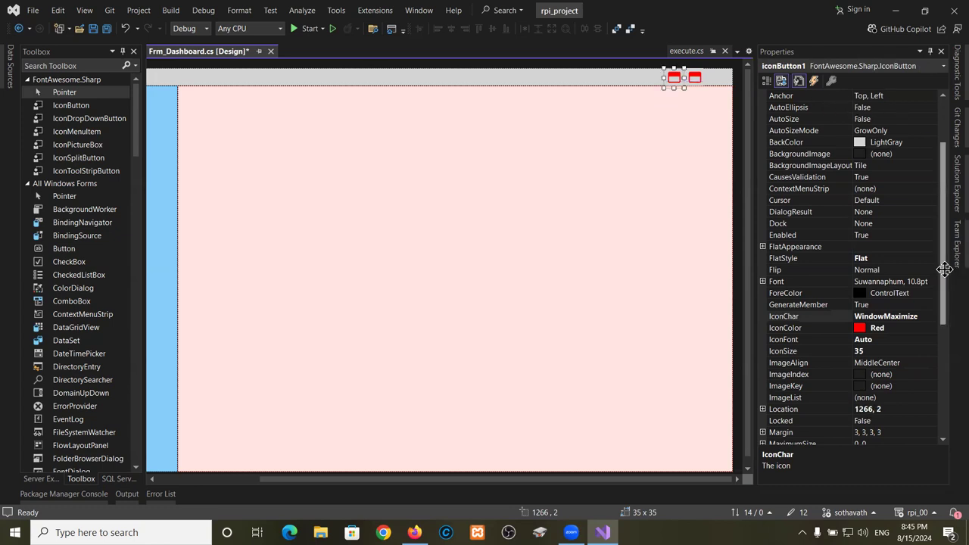
Rename the copied icon button beside the maximize button as Btn_Minimize.
drag(943, 235, 943, 189)
click(913, 119)
double_click(917, 119)
text(Btn_Minim)
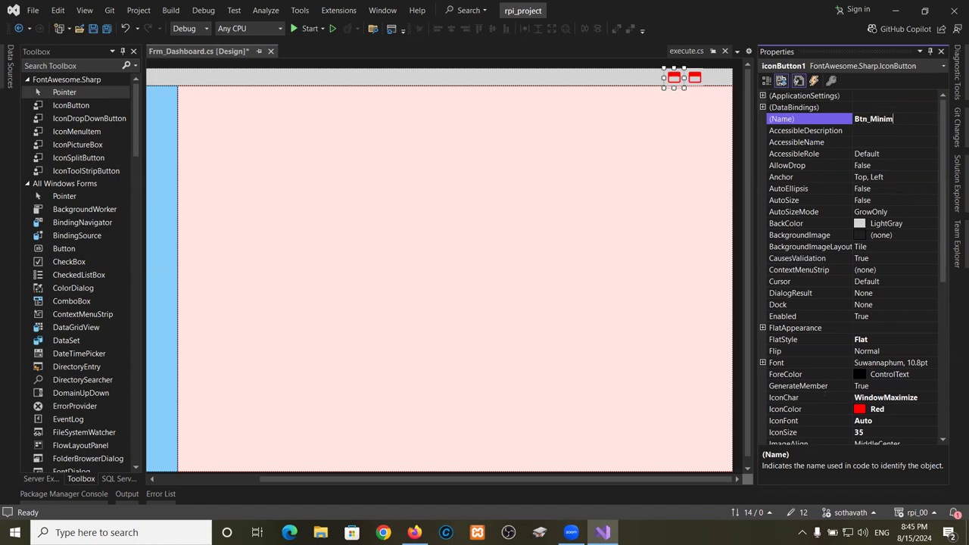
key(Return)
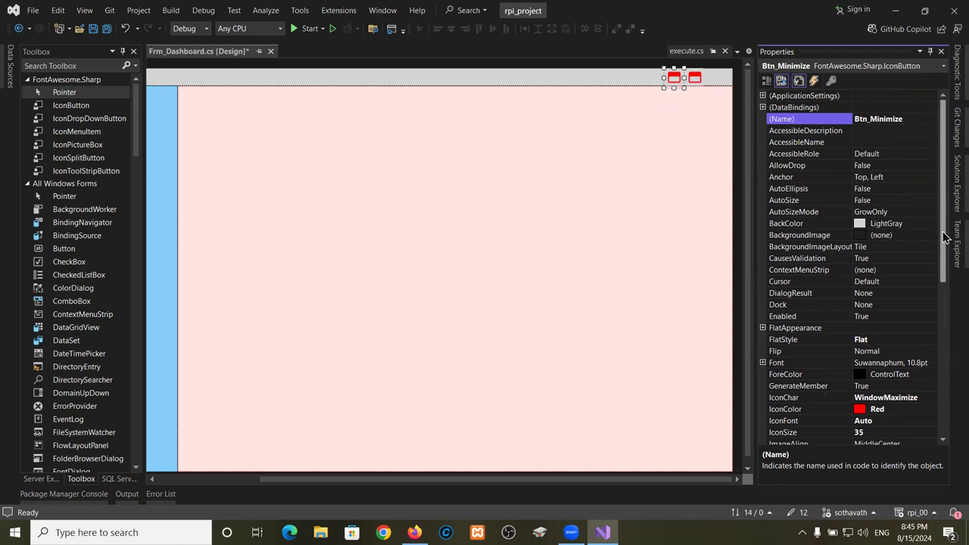
Set the IconChar of Btn_Minimize to WindowMinimize.
drag(945, 237, 944, 321)
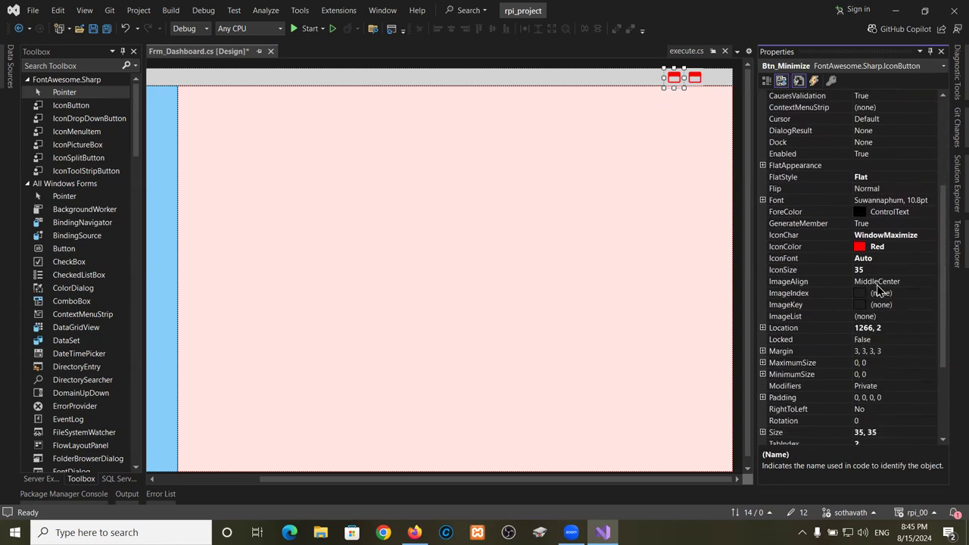
click(919, 235)
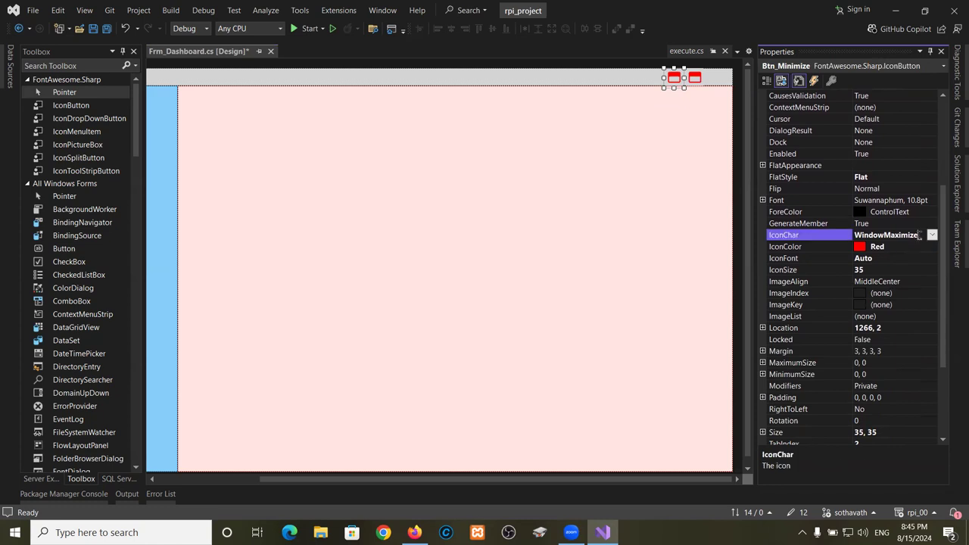
click(931, 236)
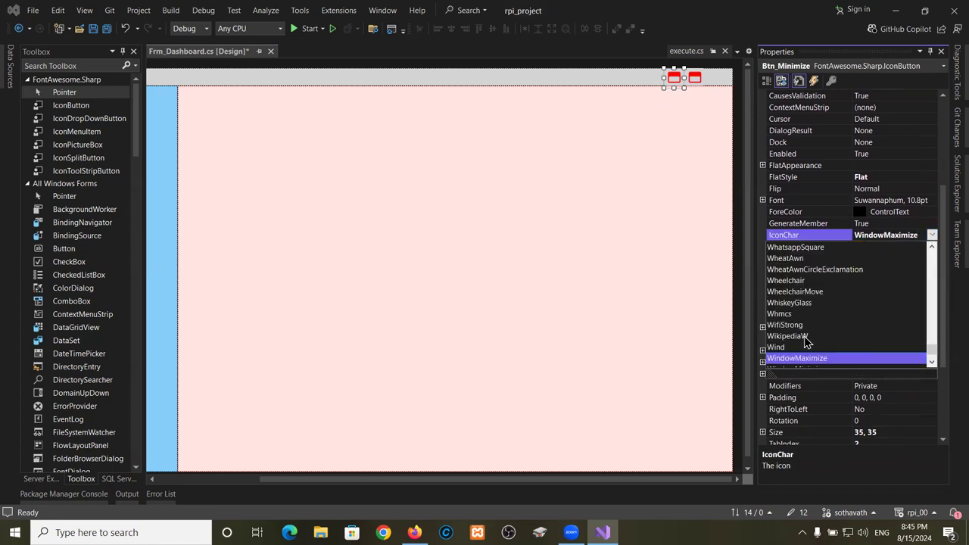
scroll(803, 337, down, 2)
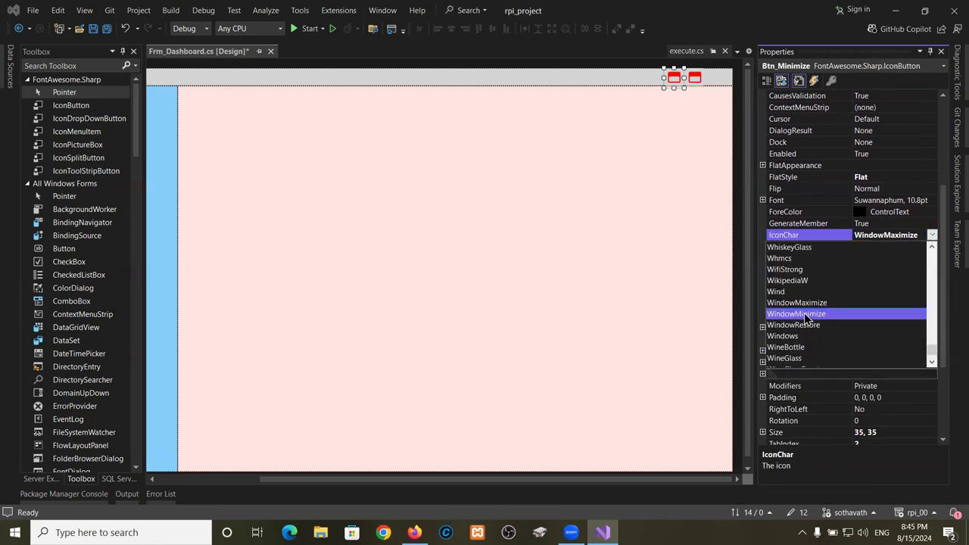
click(804, 313)
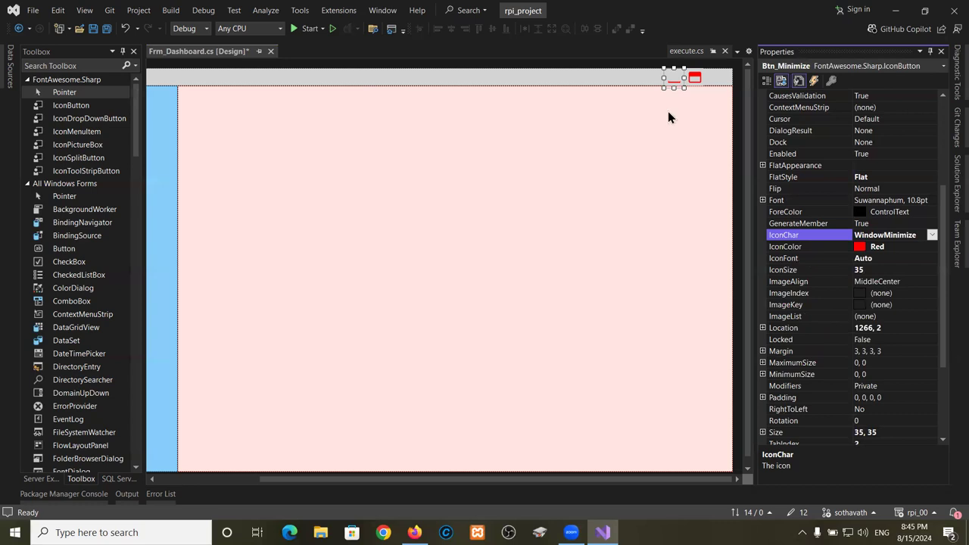
Nudge the minimize button up to the top edge of the header bar, at 1266, 0.
key(Up)
key(Up)
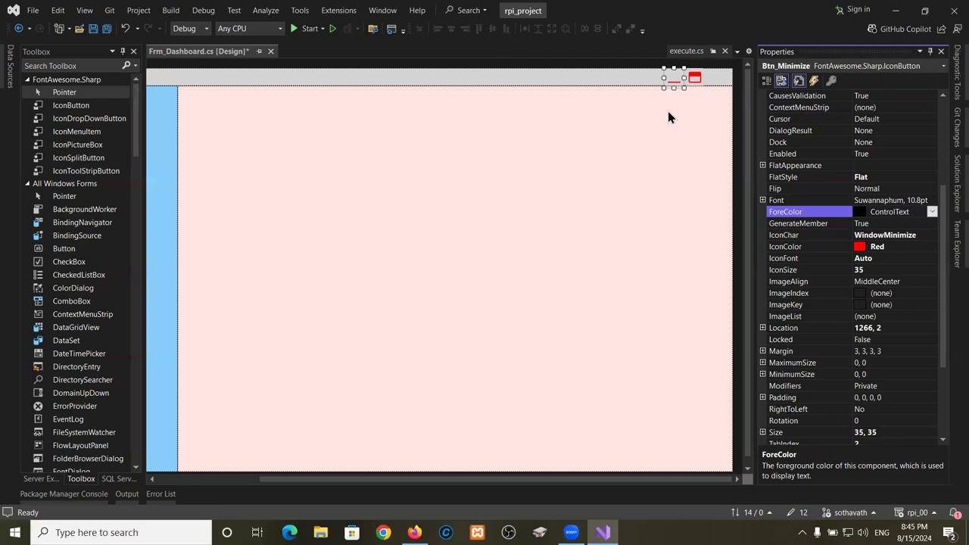
key(Escape)
key(Up)
key(Up)
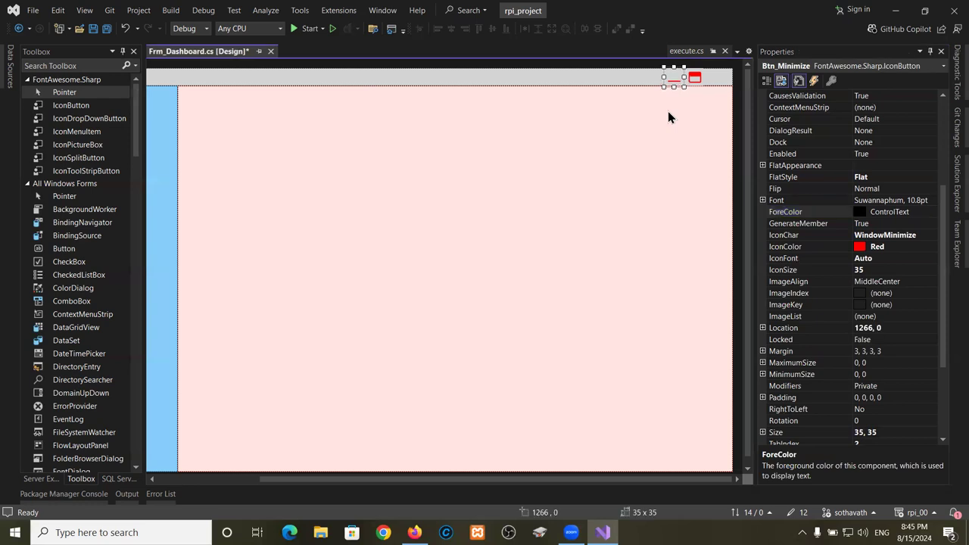
Paste a copy of the minimize icon button and place it at the right end of the header bar, at about 1362, 0.
click(685, 118)
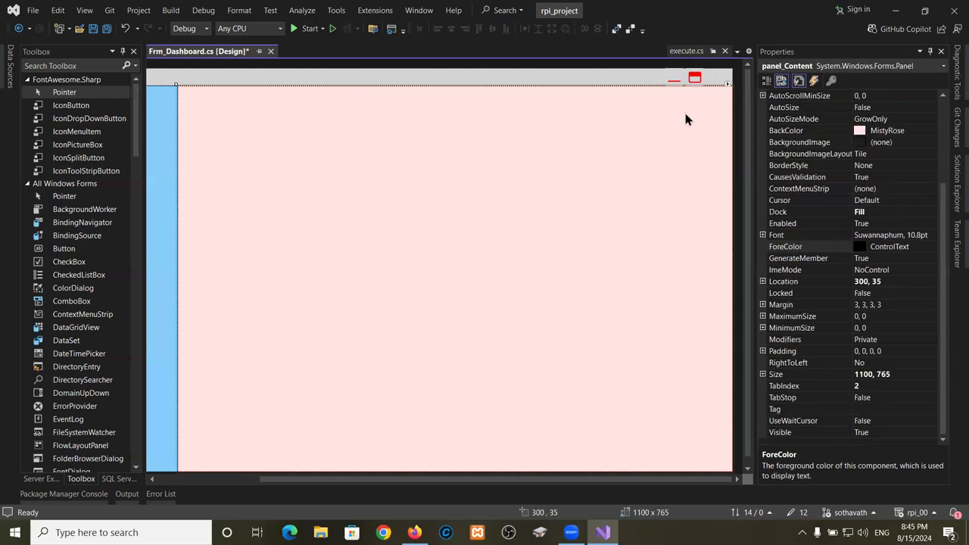
key(Tab)
key(Tab)
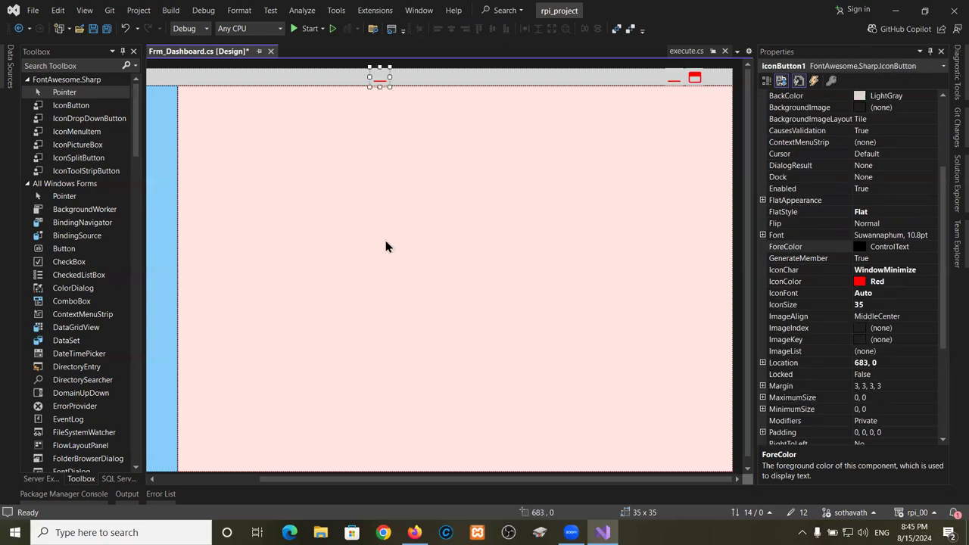
key(ctrl+Right)
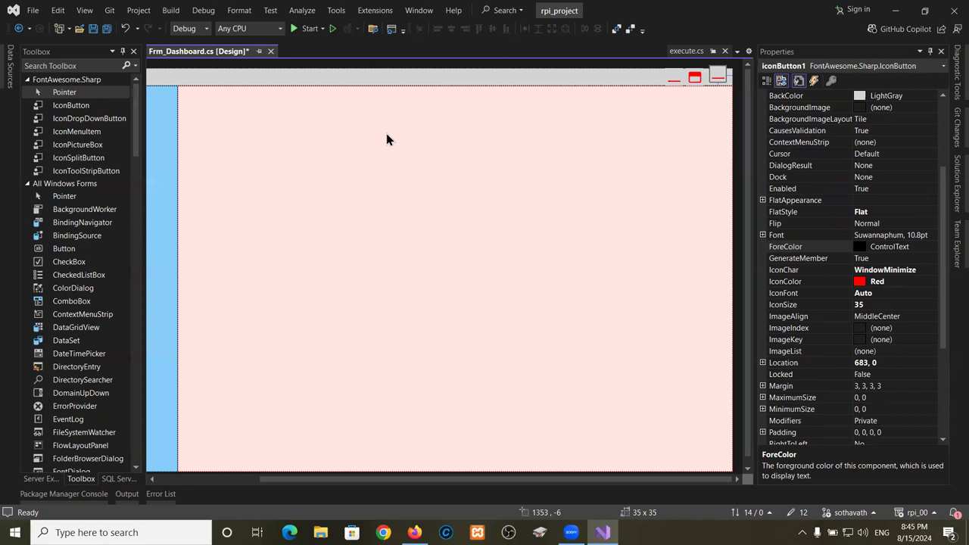
key(ctrl+Right)
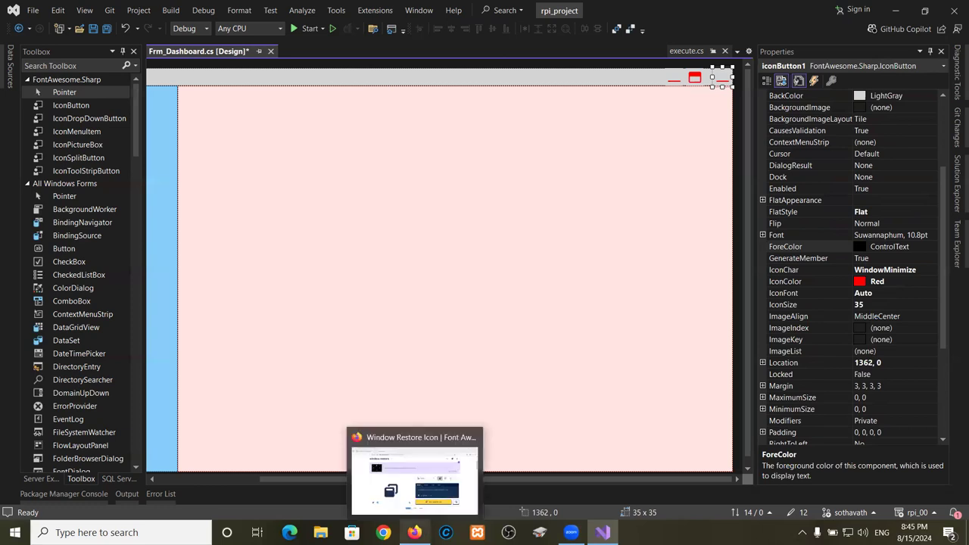
Switch to Firefox, search Google for "window close in font awesome 6", and examine the Window Close icon page.
click(414, 530)
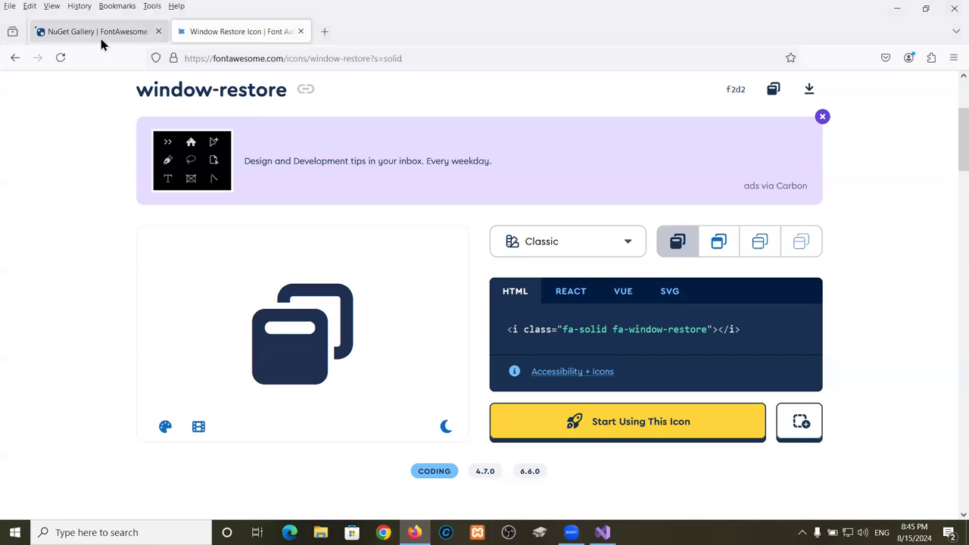
click(14, 58)
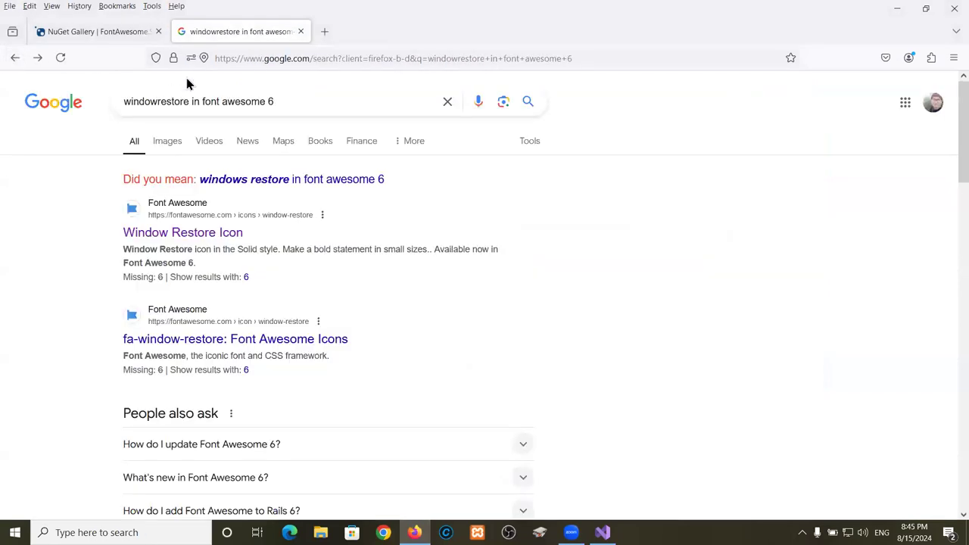
double_click(166, 101)
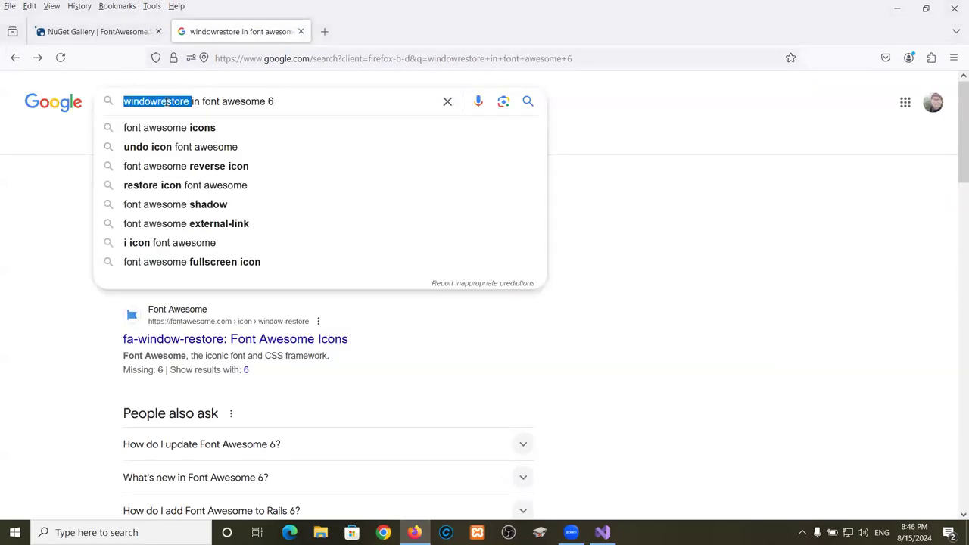
text(window close)
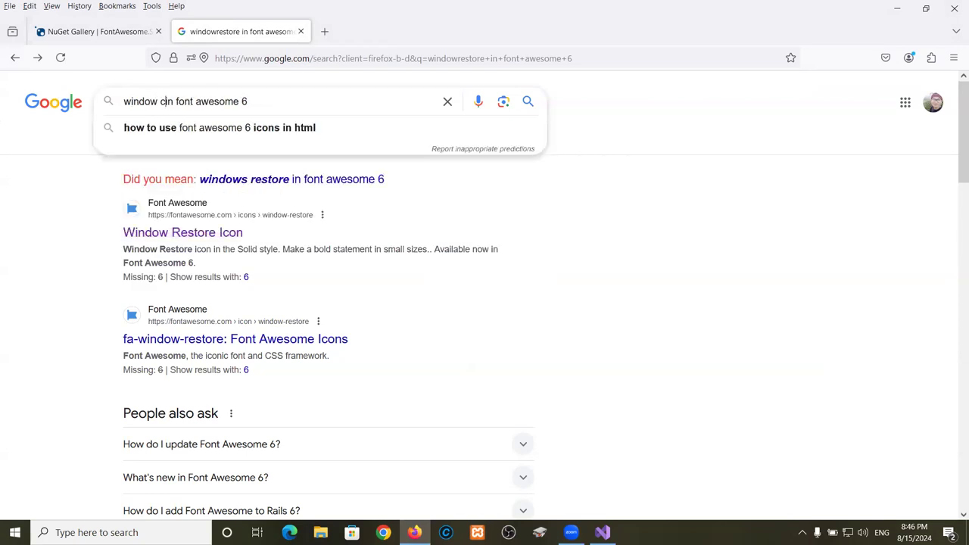
key(Return)
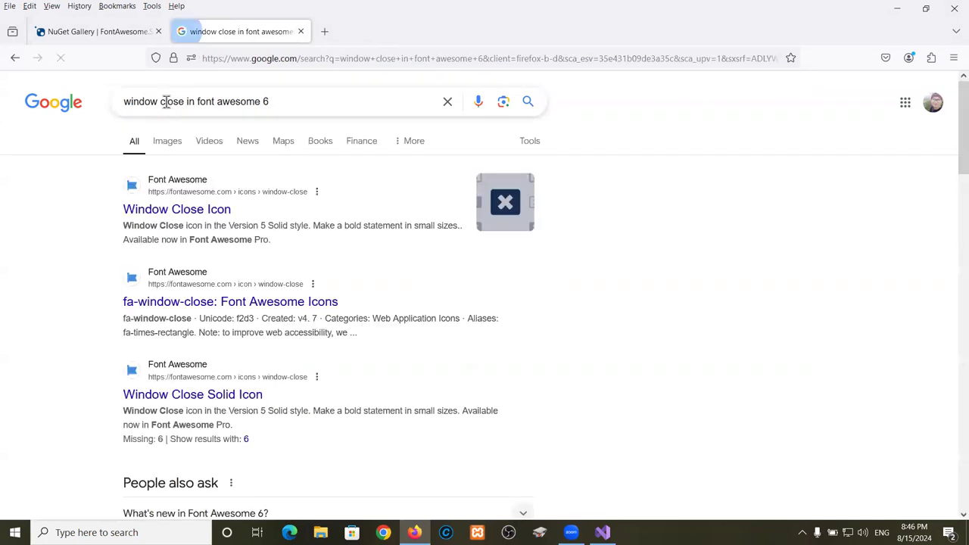
click(178, 211)
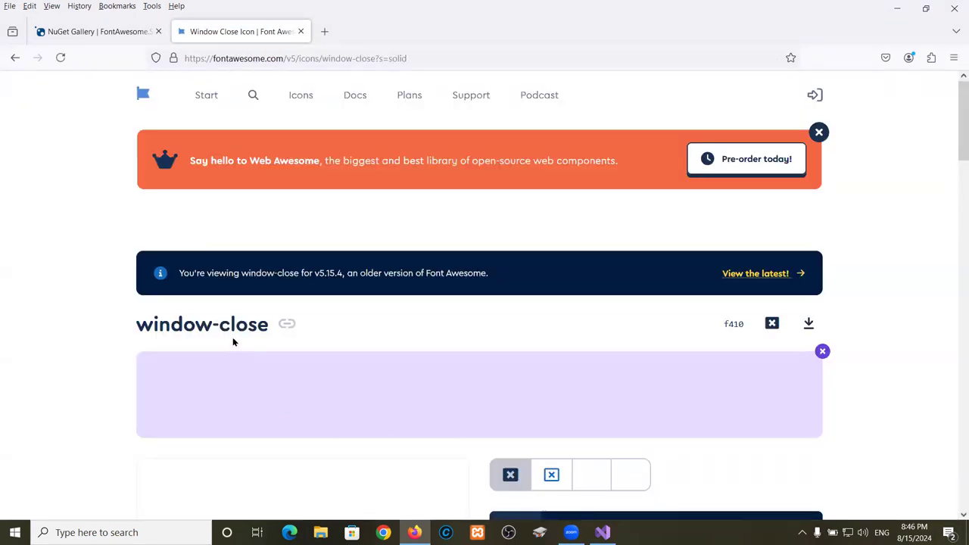
scroll(550, 390, down, 5)
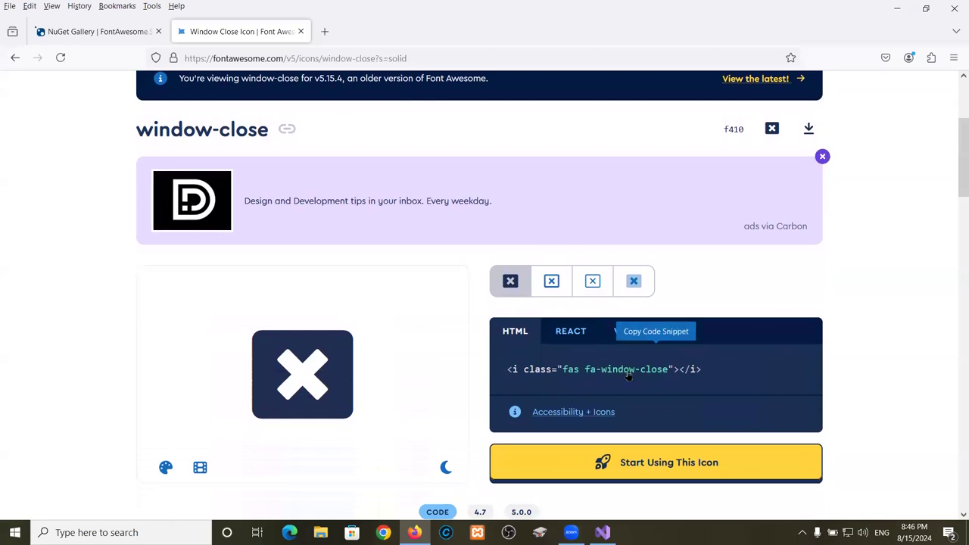
Switch to Visual Studio and look for a window-close icon among the IconChar values of the pasted button at the header's right end.
click(603, 532)
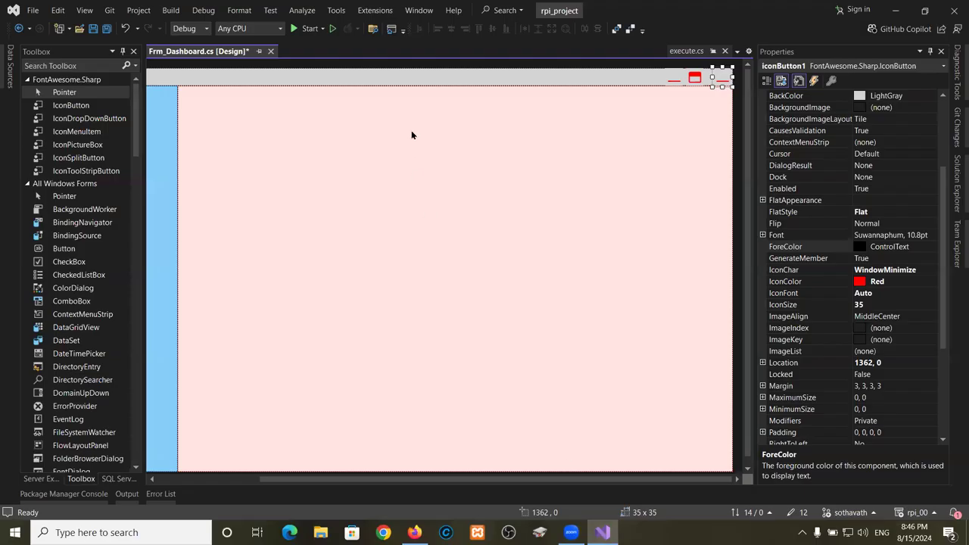
click(922, 274)
click(932, 269)
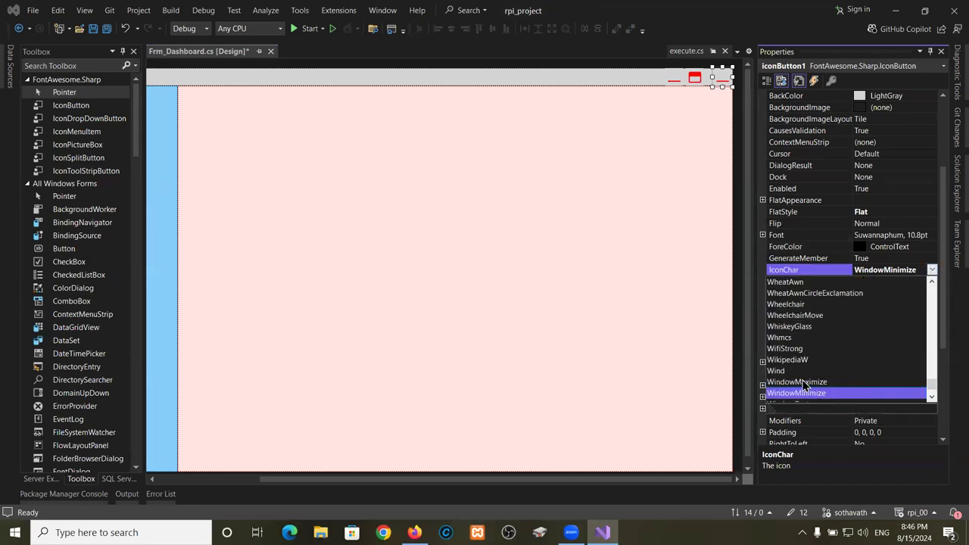
key(Down)
key(Down)
key(Down)
key(Down)
key(Down)
key(Down)
key(Down)
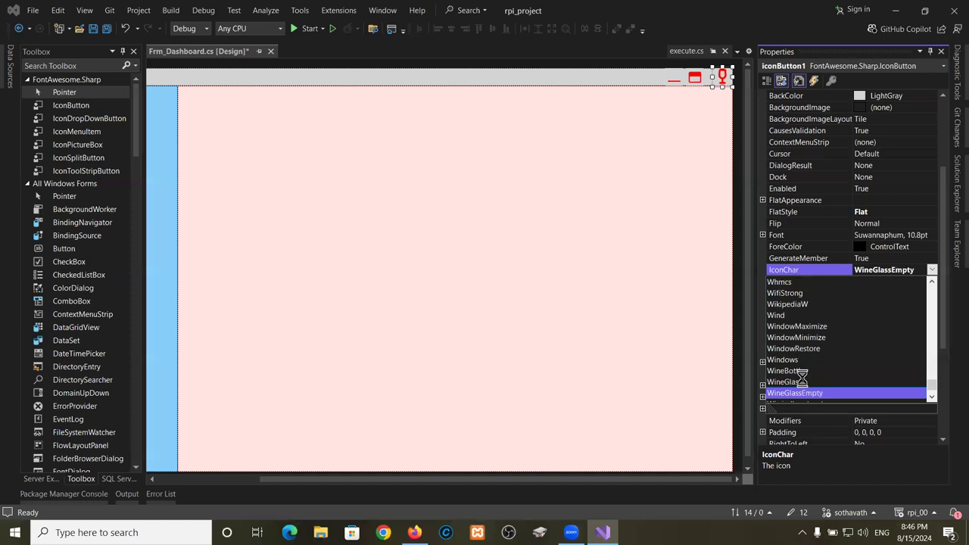
key(Down)
key(Down)
key(Down)
key(Down)
key(Down)
key(Down)
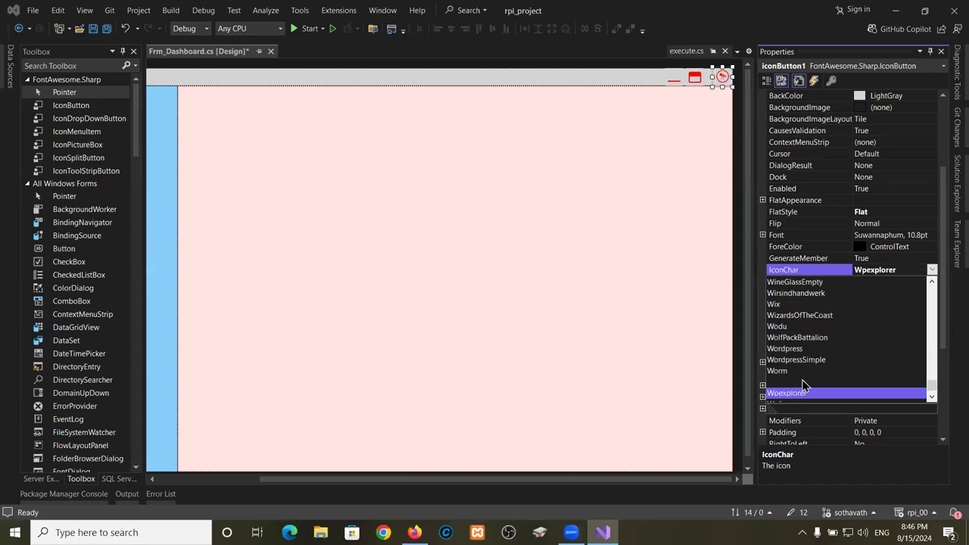
key(Page_Up)
key(Page_Up)
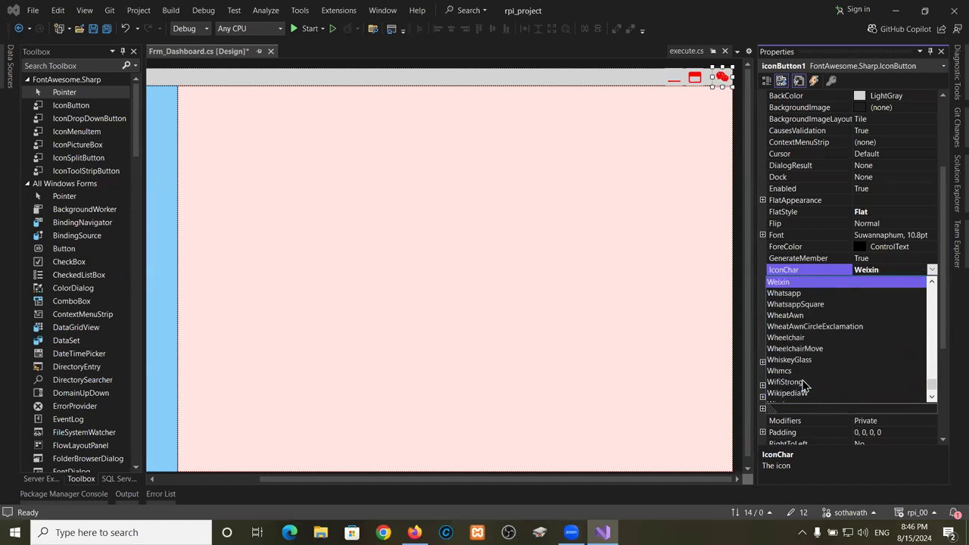
Switch to Firefox, search the Font Awesome icon library for "close", and examine the names of the x-mark icons.
click(415, 532)
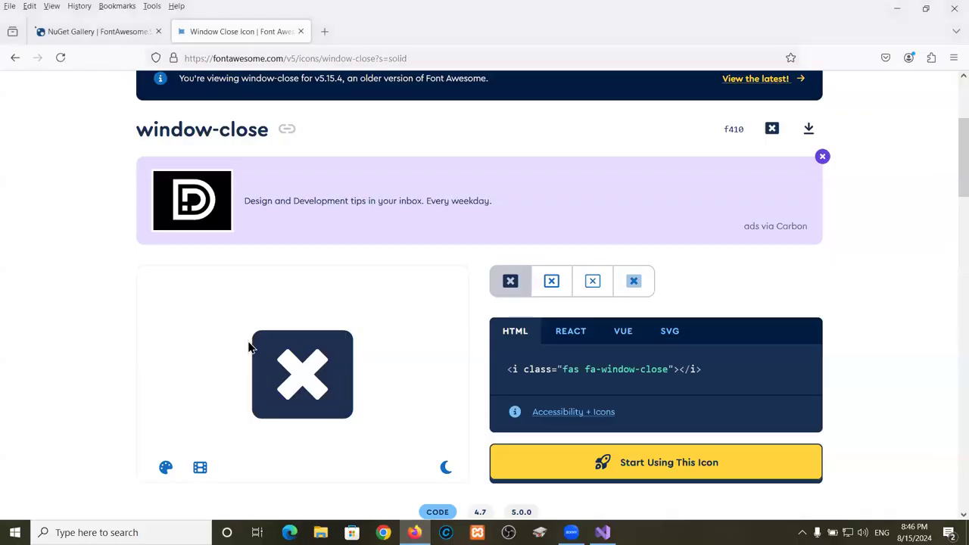
scroll(250, 347, down, 5)
scroll(250, 347, up, 8)
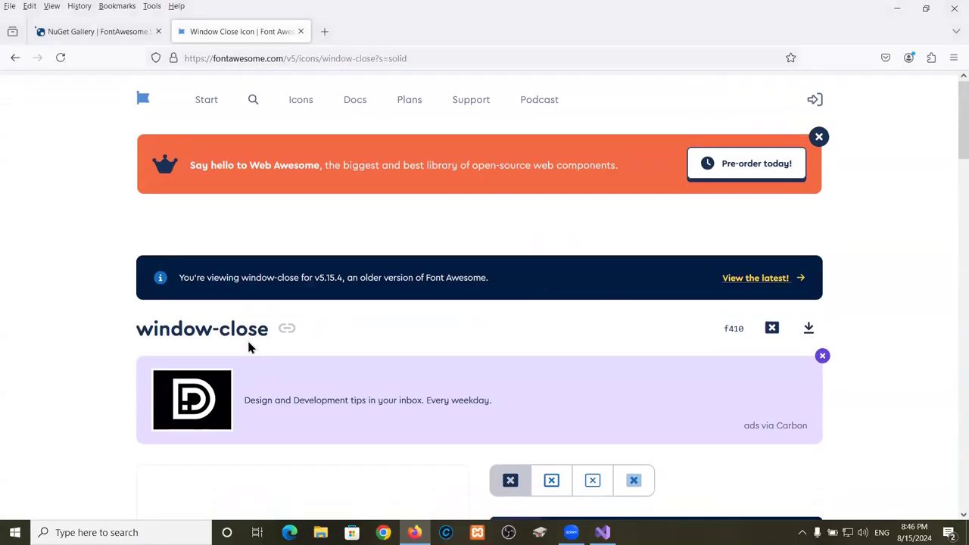
click(306, 116)
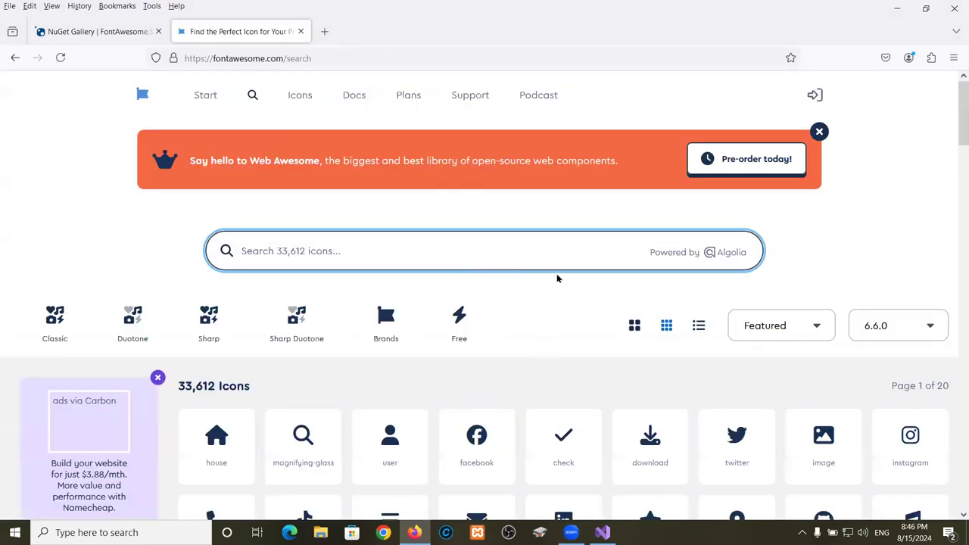
text(close)
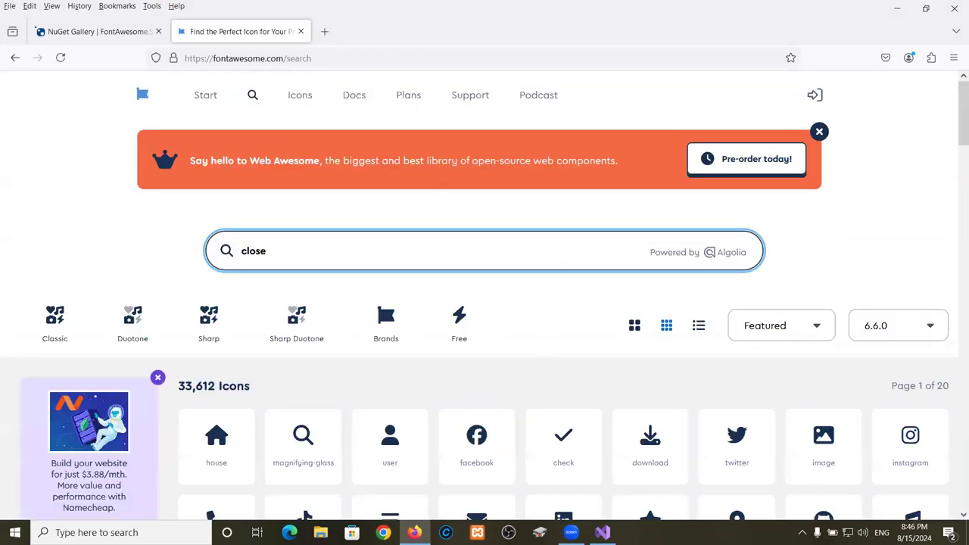
mouse_move(414, 533)
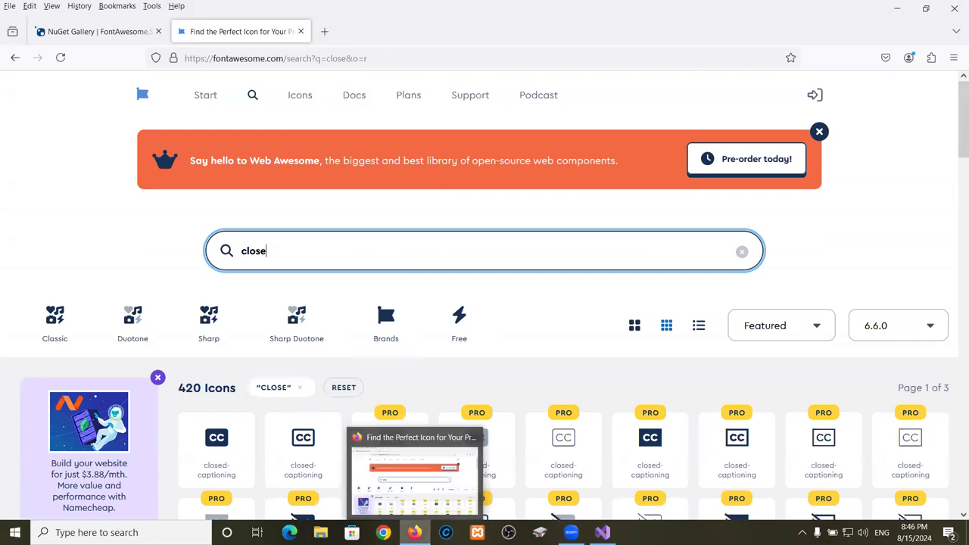
scroll(541, 372, down, 2)
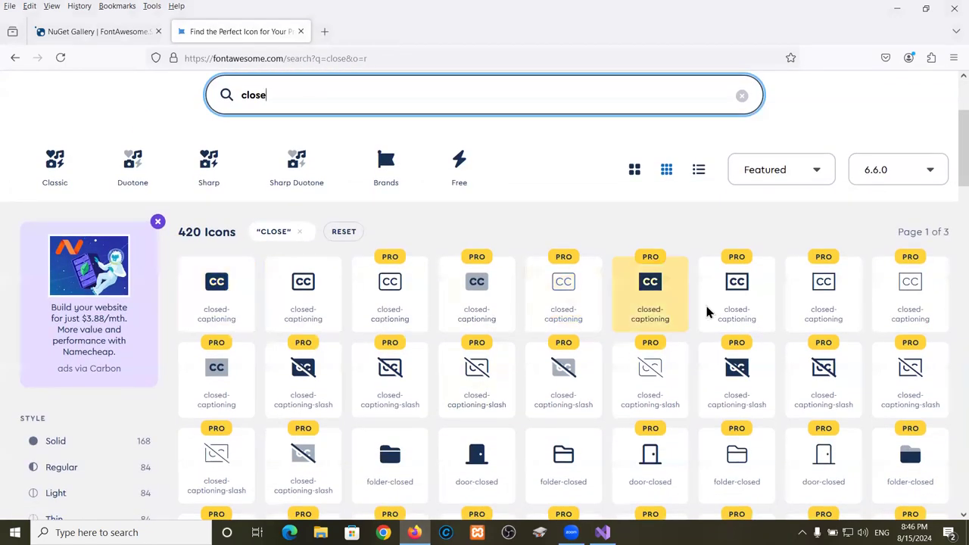
scroll(432, 356, down, 2)
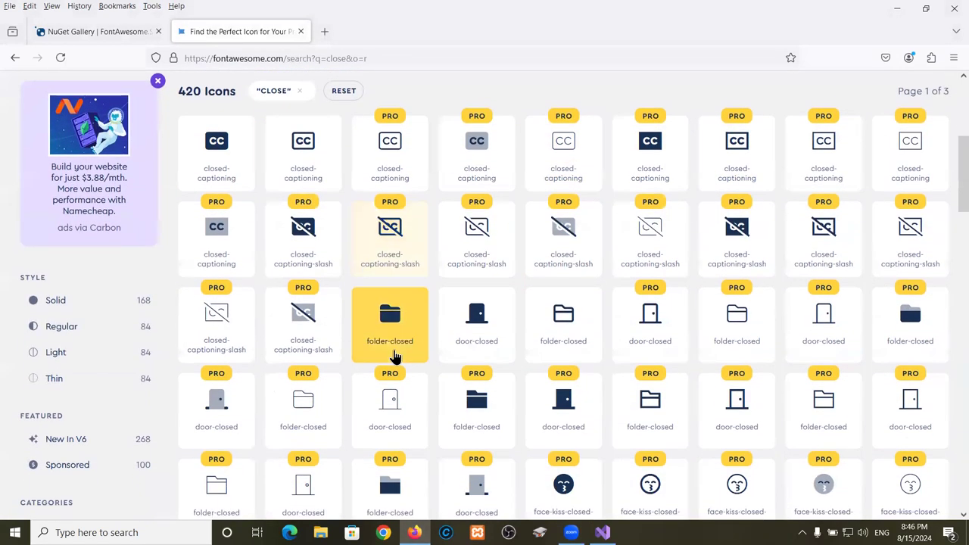
scroll(395, 356, down, 5)
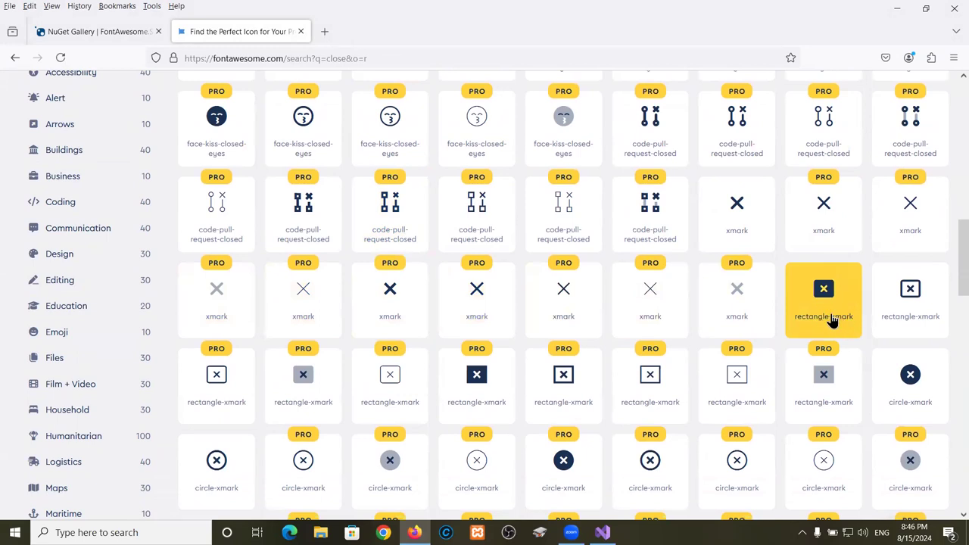
scroll(831, 320, down, 1)
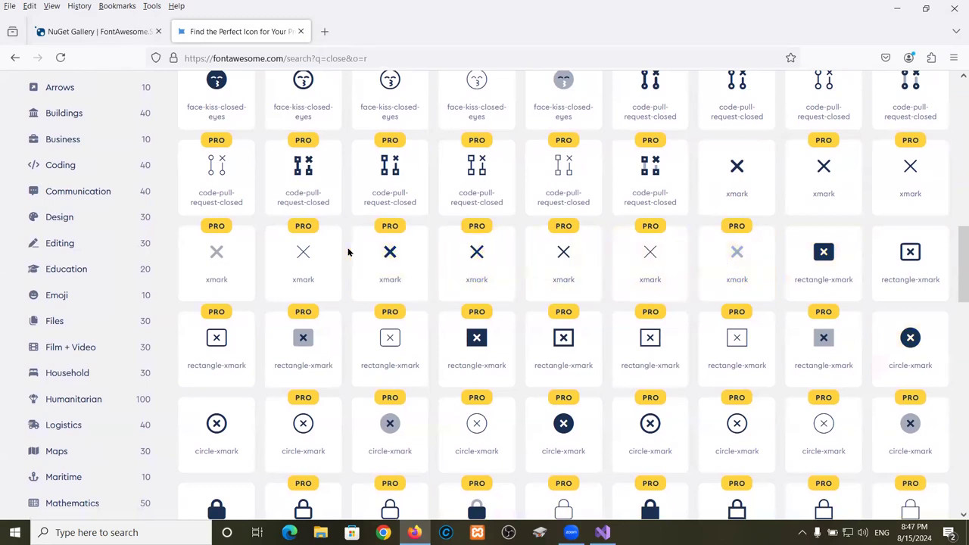
scroll(360, 356, down, 1)
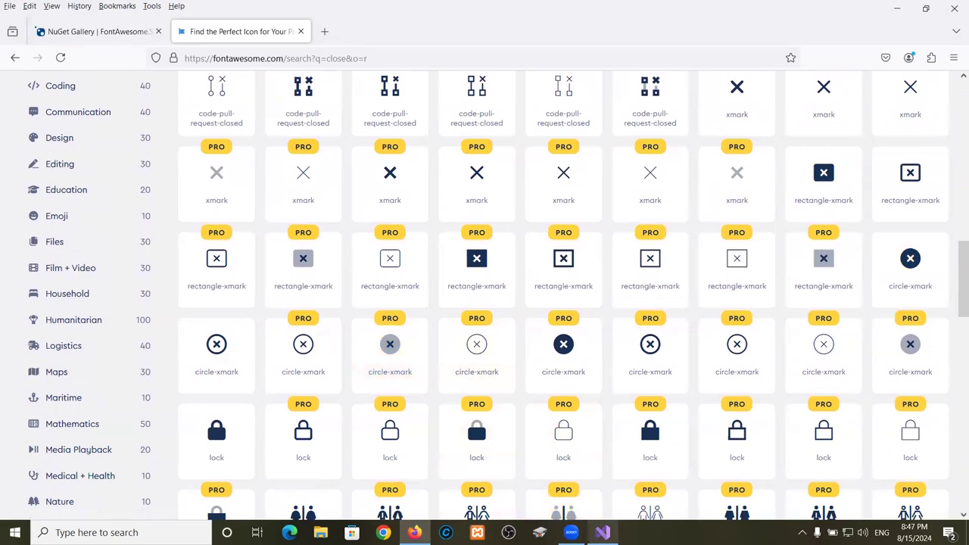
Switch to Visual Studio and set the IconChar of the button at the header's right end to RectangleXmark.
mouse_move(602, 533)
click(602, 473)
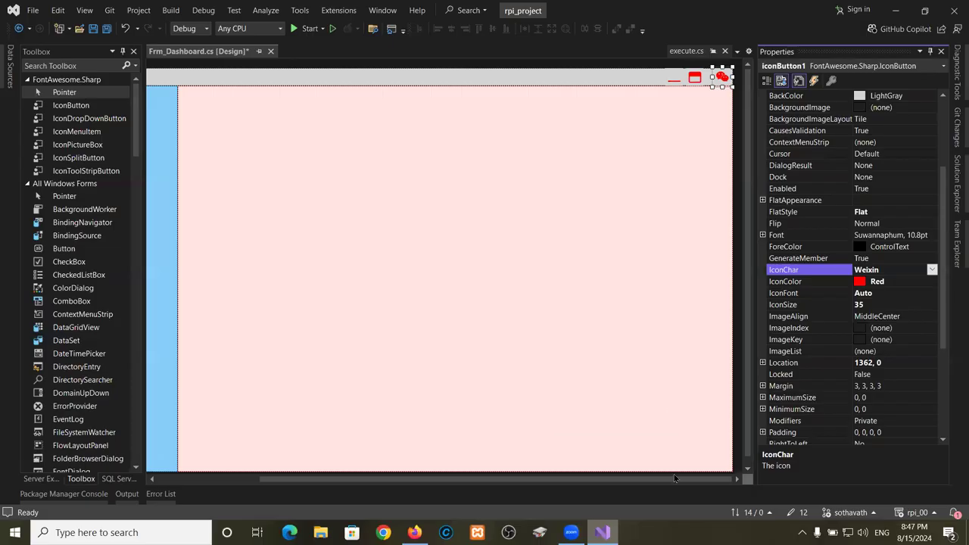
click(932, 270)
key(r)
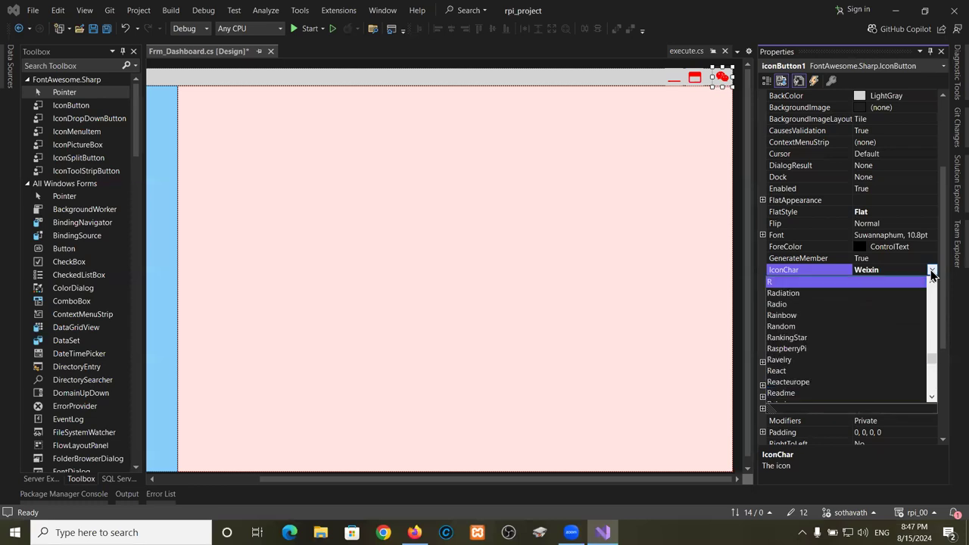
key(Down)
key(Down)
key(Down)
key(Down)
key(Down)
key(Down)
key(Down)
key(Down)
key(Down)
key(Down)
key(Down)
key(Down)
key(Down)
key(Down)
key(Down)
key(Down)
key(Down)
key(Down)
key(Down)
key(Down)
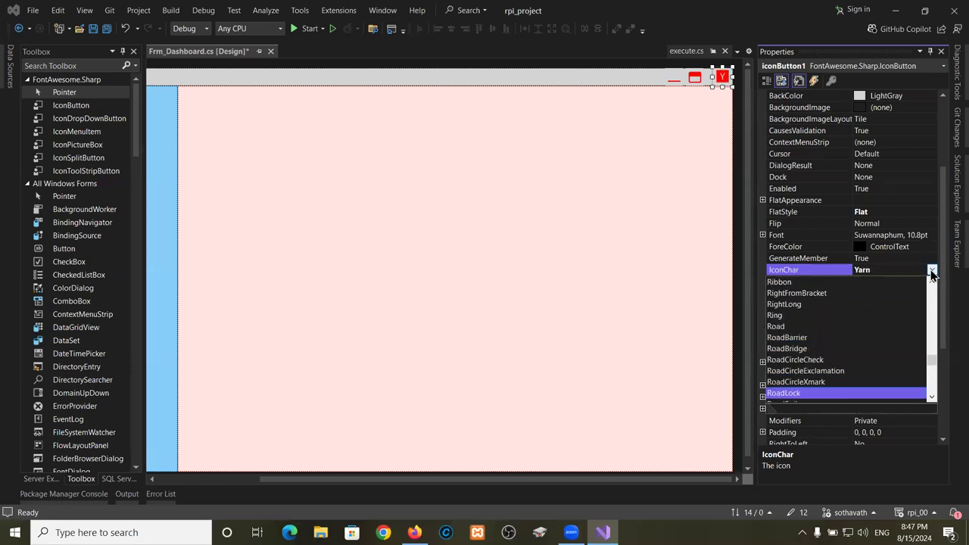
key(Down)
key(Down)
key(Down)
key(Up)
key(Up)
key(Up)
key(Up)
key(Up)
key(Up)
key(Up)
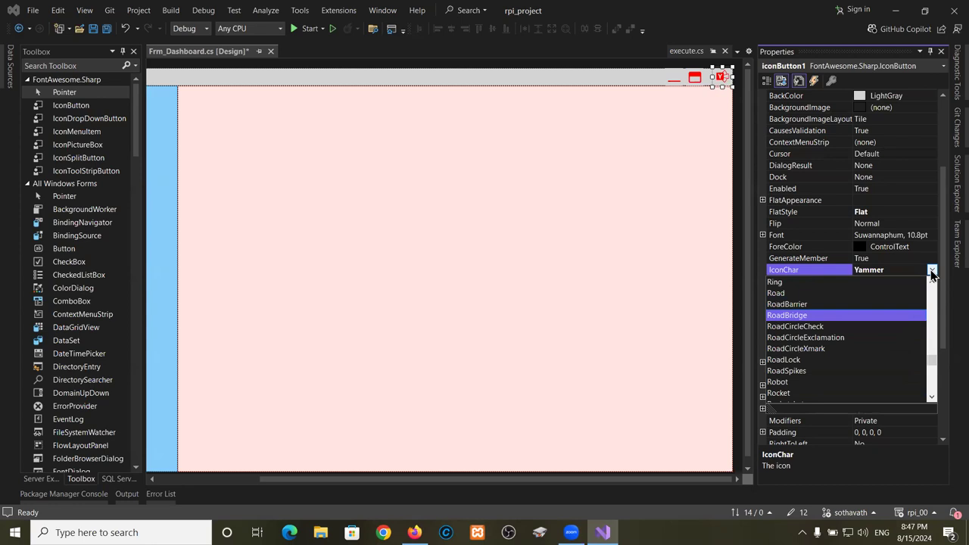
key(Up)
key(Up)
key(Up)
key(Up)
key(Up)
key(Up)
key(Up)
key(Up)
key(Up)
key(Up)
key(Down)
key(Down)
key(Up)
key(Up)
key(Up)
key(Up)
key(Up)
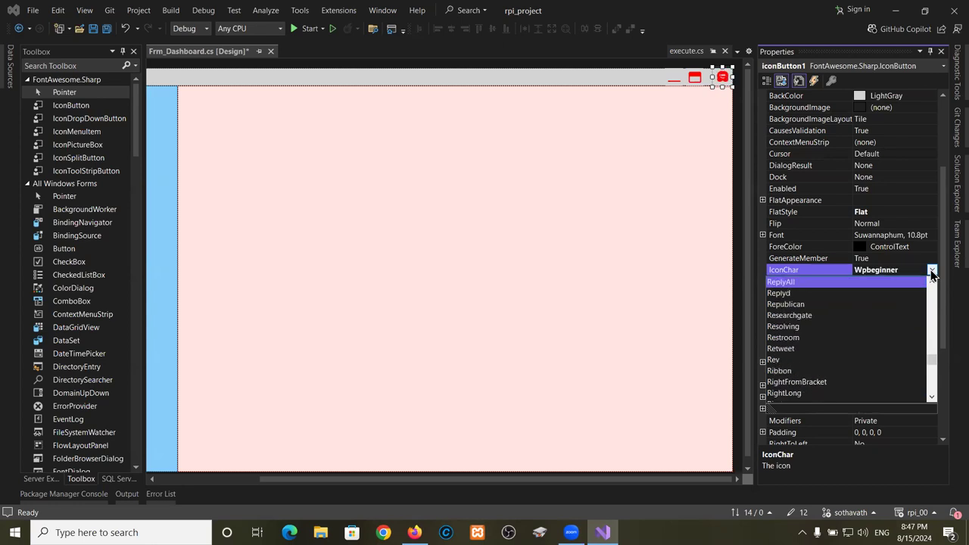
key(Up)
key(Up)
key(Up)
key(Up)
key(Up)
key(Up)
key(Up)
key(Up)
key(Up)
key(Up)
key(Up)
key(Up)
key(Up)
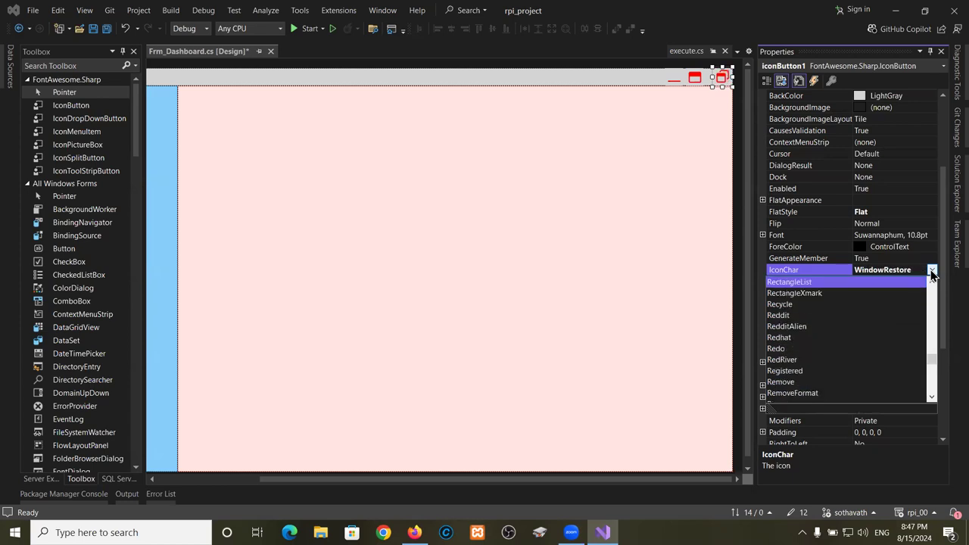
key(Up)
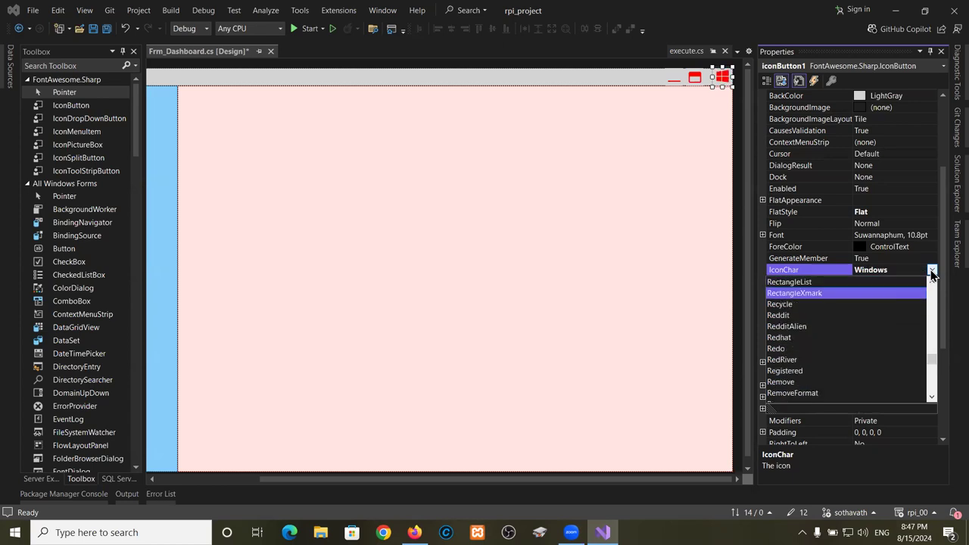
click(800, 296)
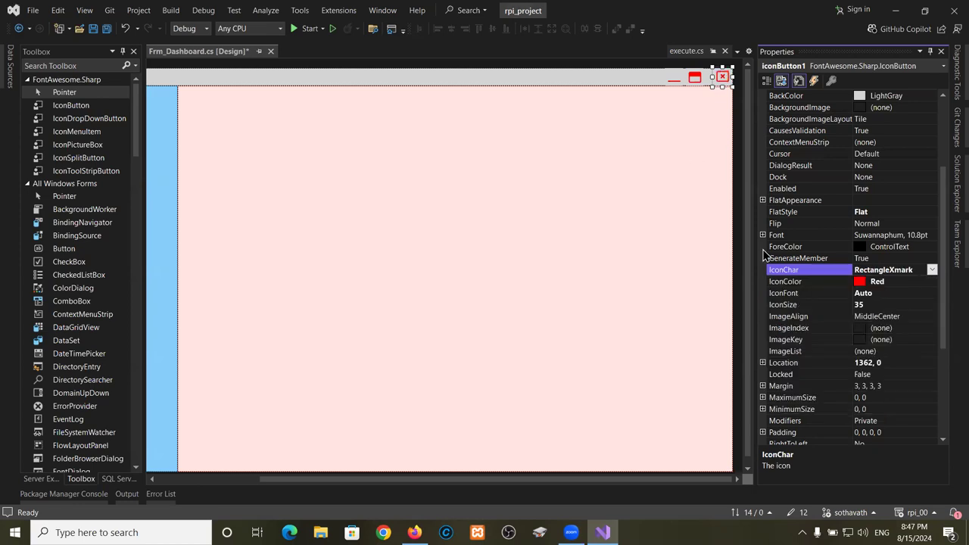
click(932, 270)
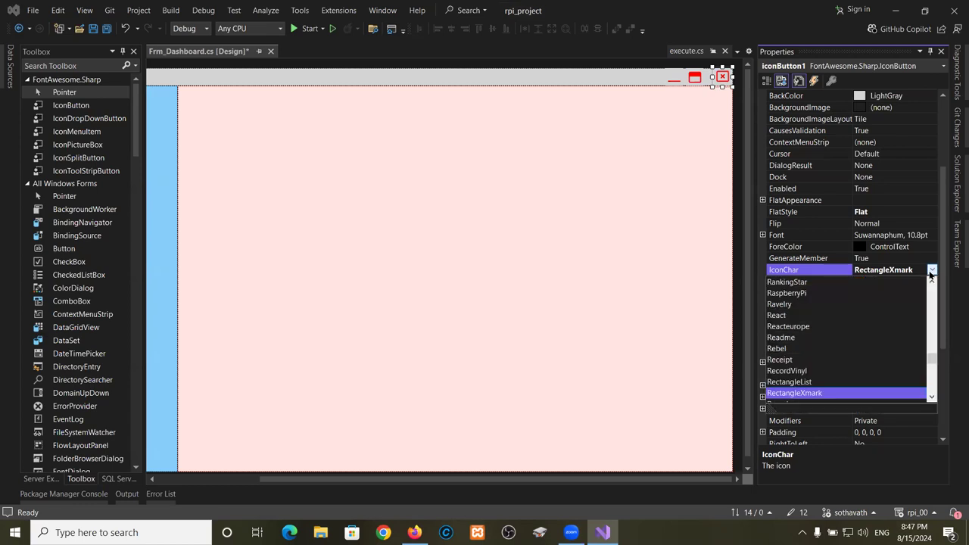
click(804, 395)
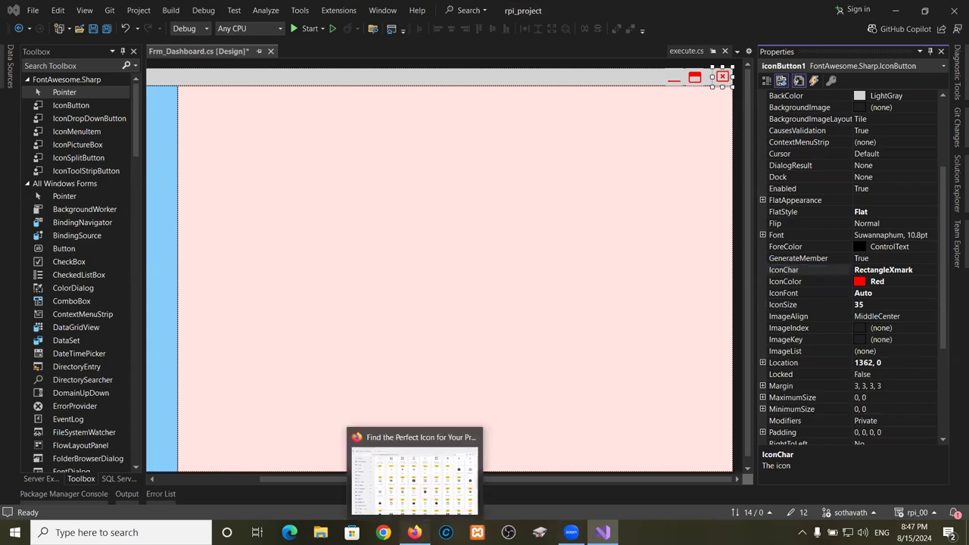
Check the solid rectangle-xmark icon's details in Firefox and set the close button's IconFont to Solid in Visual Studio.
click(415, 532)
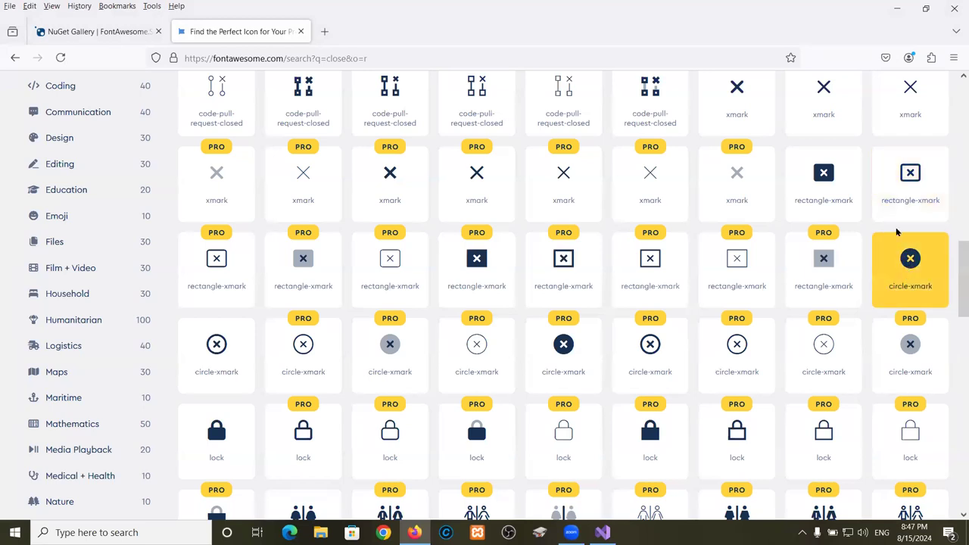
click(814, 197)
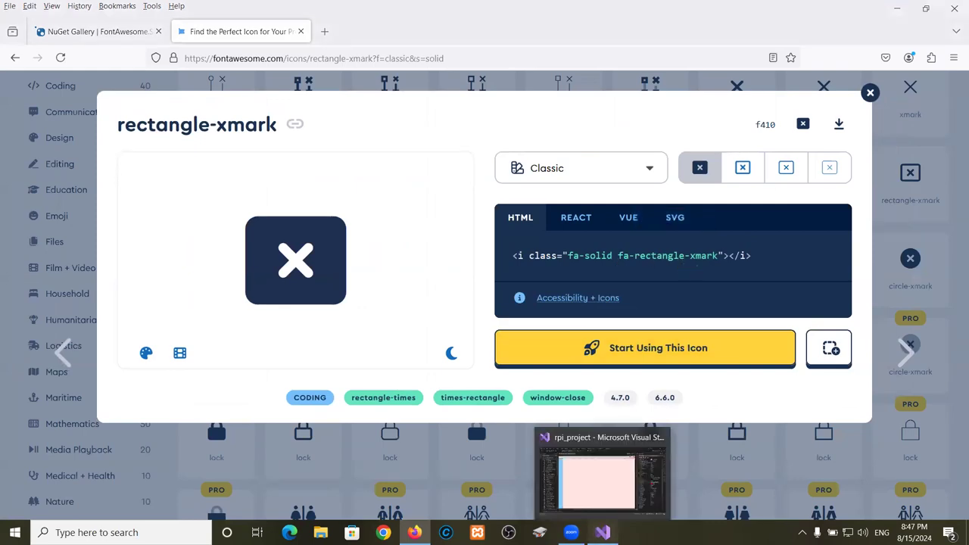
click(606, 532)
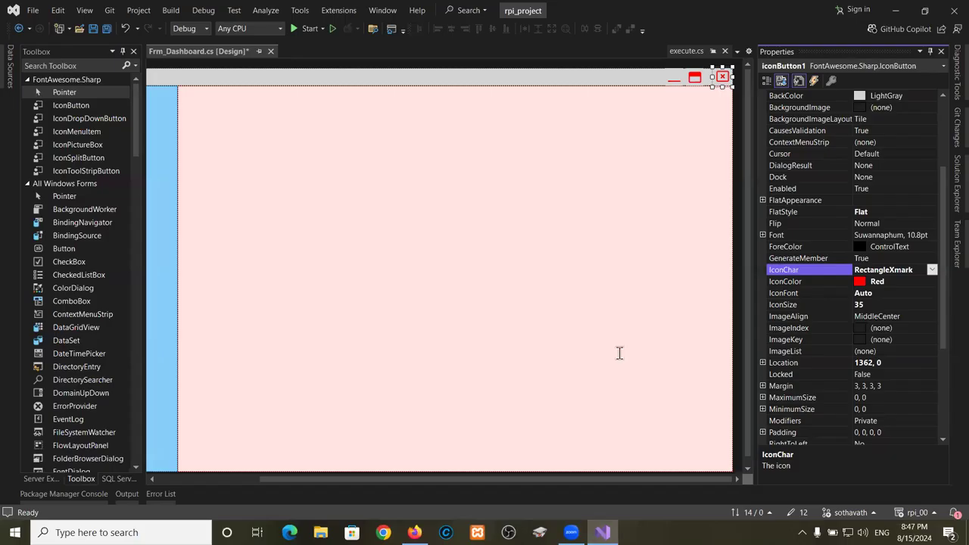
click(892, 295)
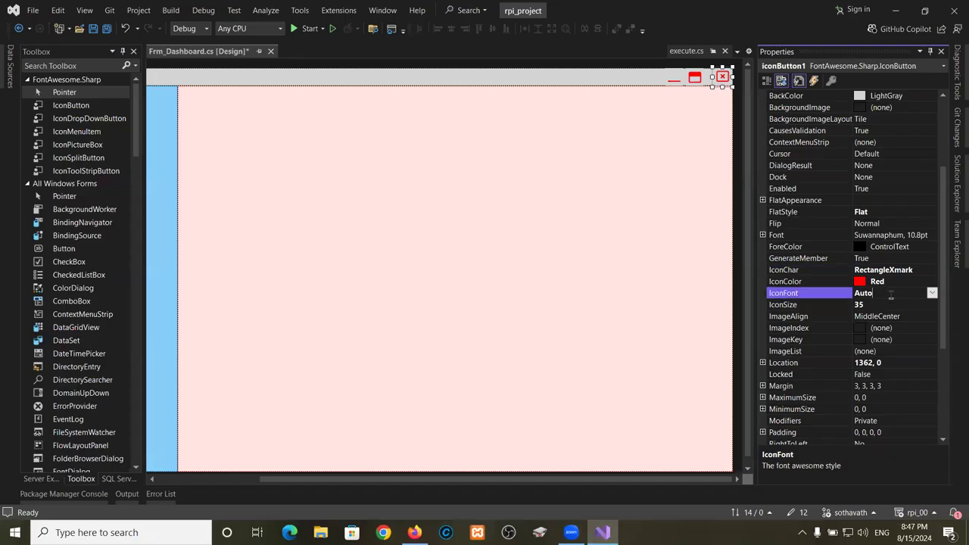
click(932, 294)
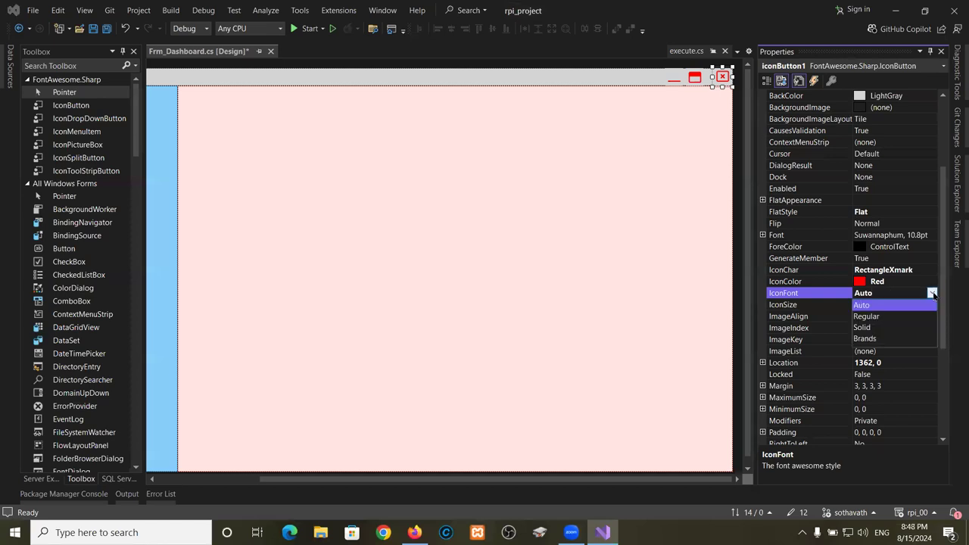
click(865, 328)
Set the minimize button's IconFont to Solid.
key(Tab)
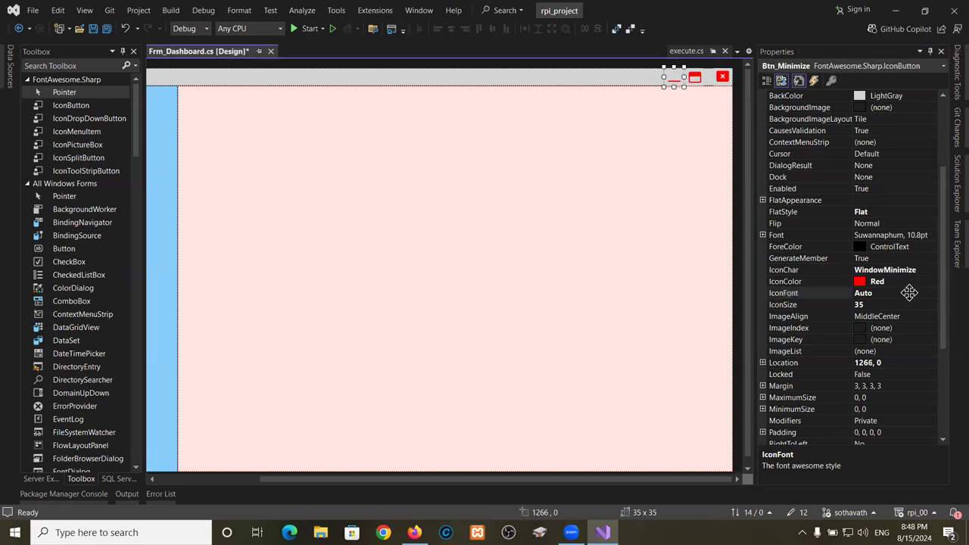
click(910, 292)
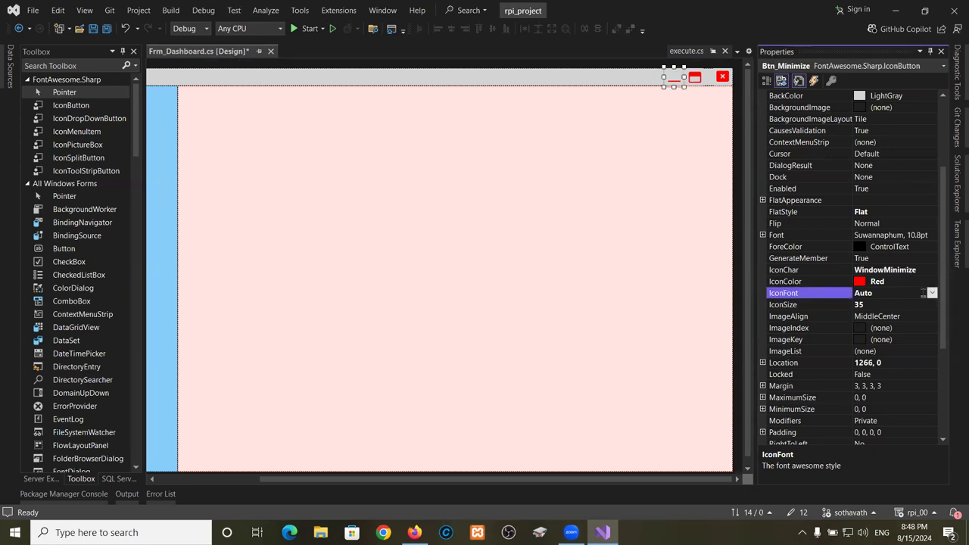
click(932, 293)
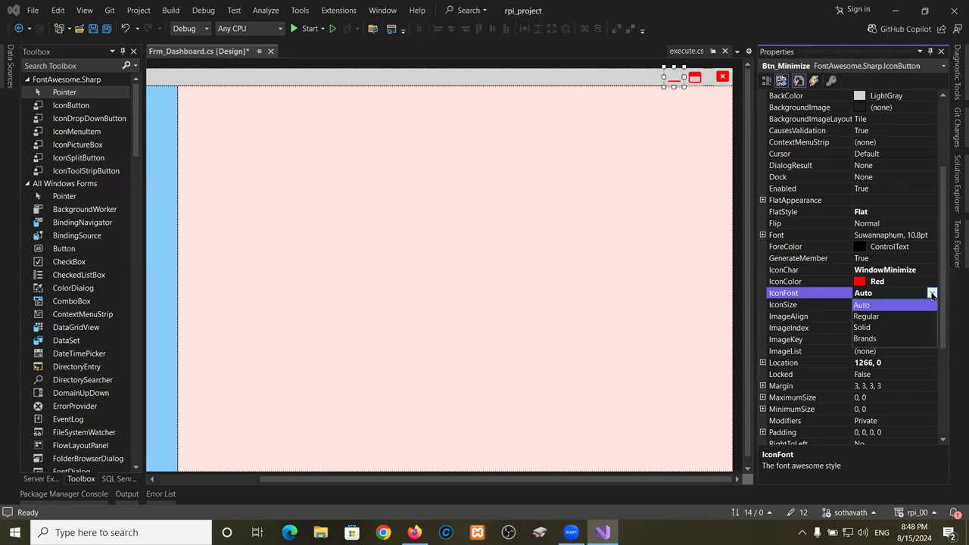
click(861, 328)
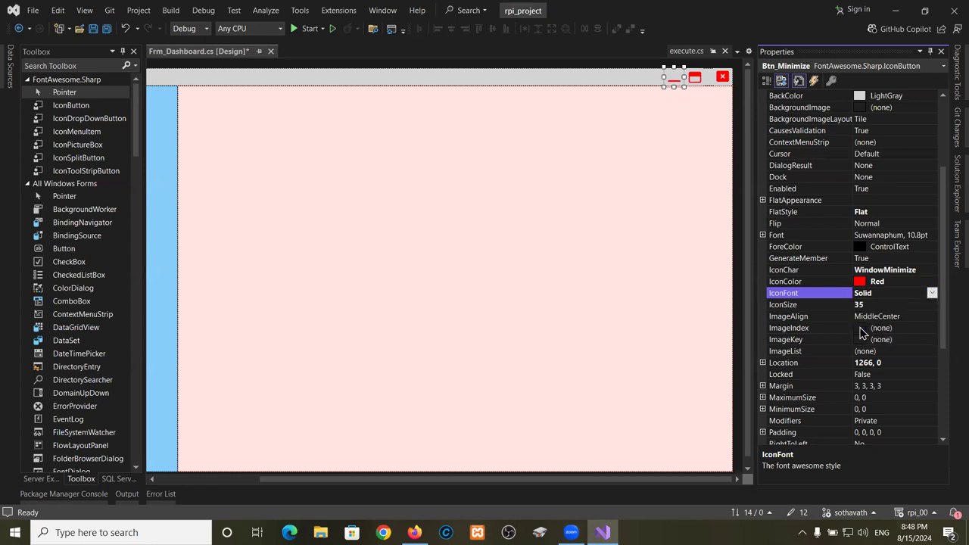
Try the Brands IconFont on the minimize button, and return it to Solid.
click(932, 293)
click(867, 340)
click(932, 293)
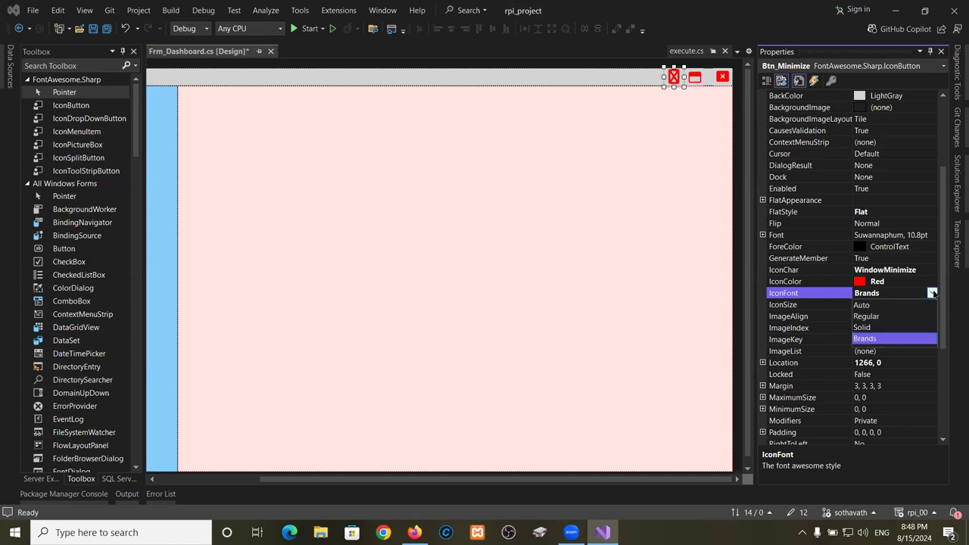
click(863, 329)
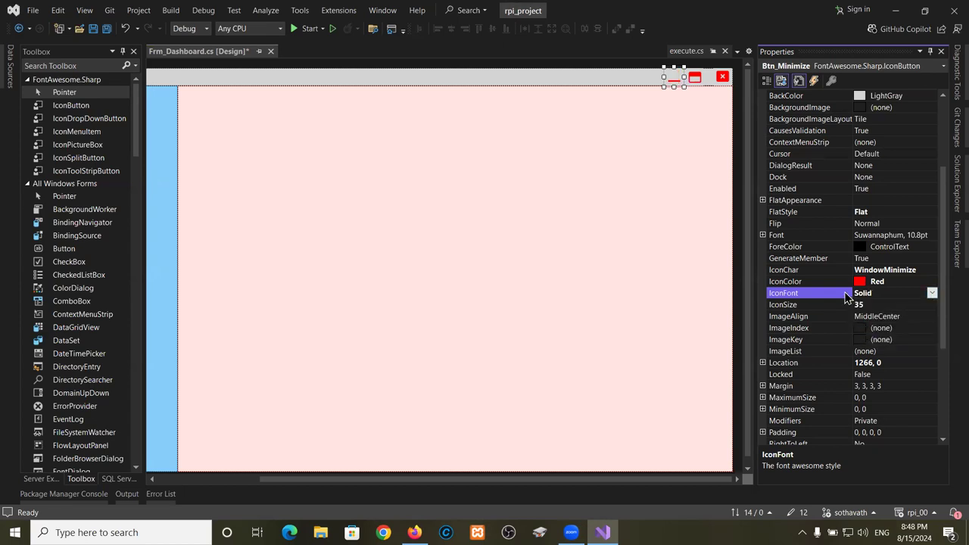
Shift the minimize and maximize buttons together along the header toward the close button, bringing the minimize button to 1288, 0.
click(704, 190)
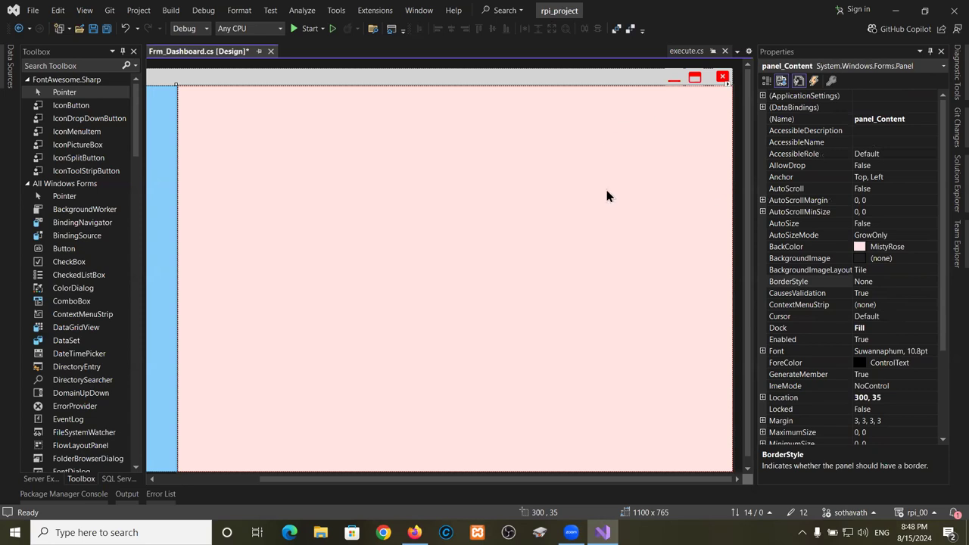
key(Tab)
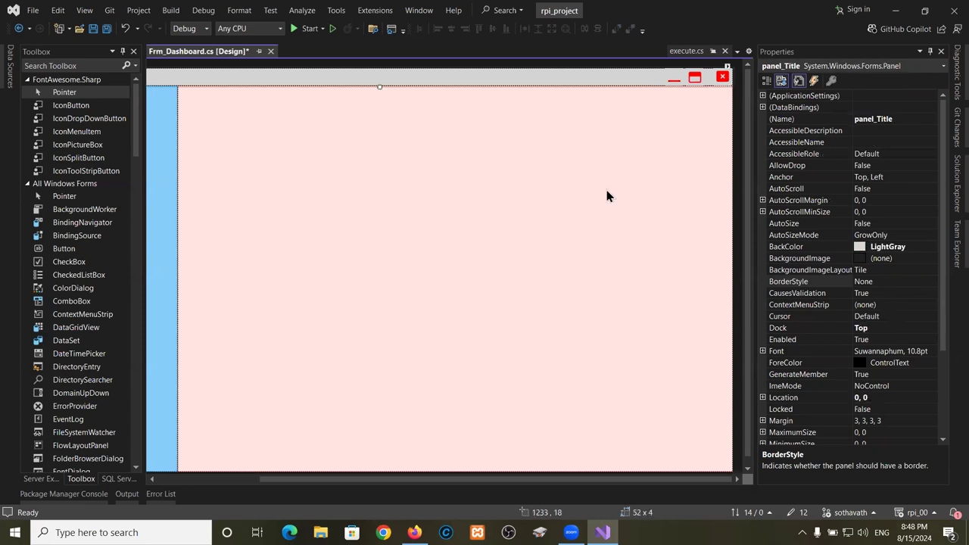
key(Tab)
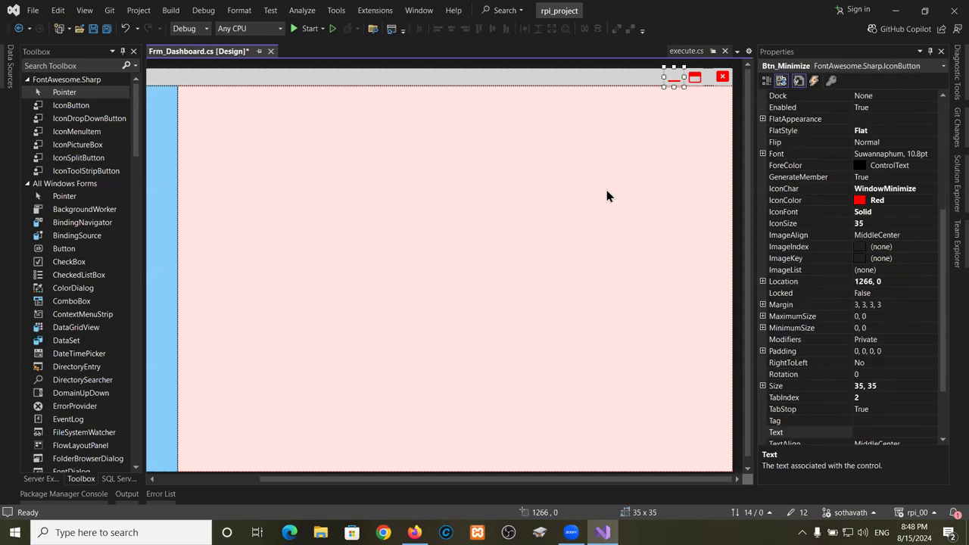
key(Tab)
key(Right)
key(Right)
key(Right)
key(Right)
key(Right)
key(Right)
key(Right)
key(Right)
key(Right)
key(Right)
key(Right)
key(Right)
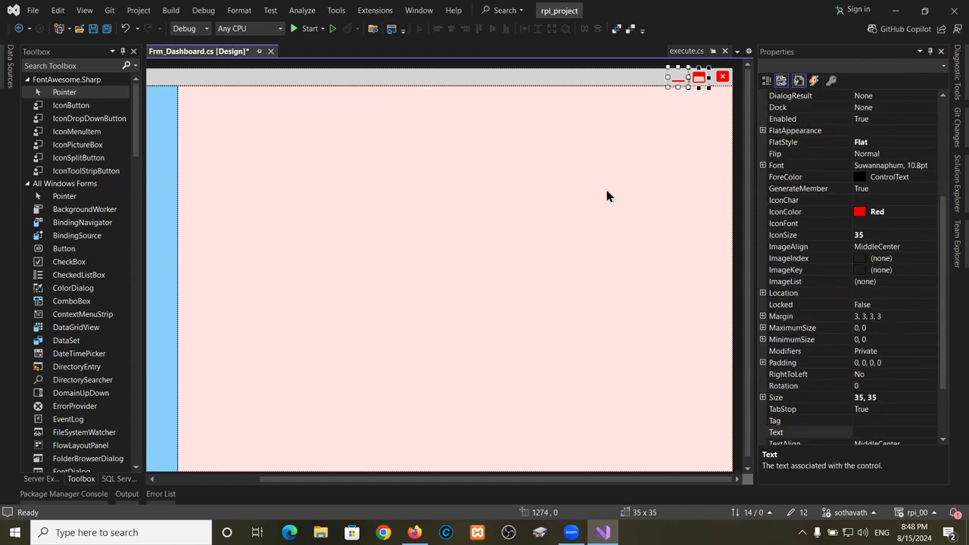
key(Right)
key(Right)
key(Right)
key(Right)
key(Right)
key(Right)
key(Right)
key(Right)
key(Right)
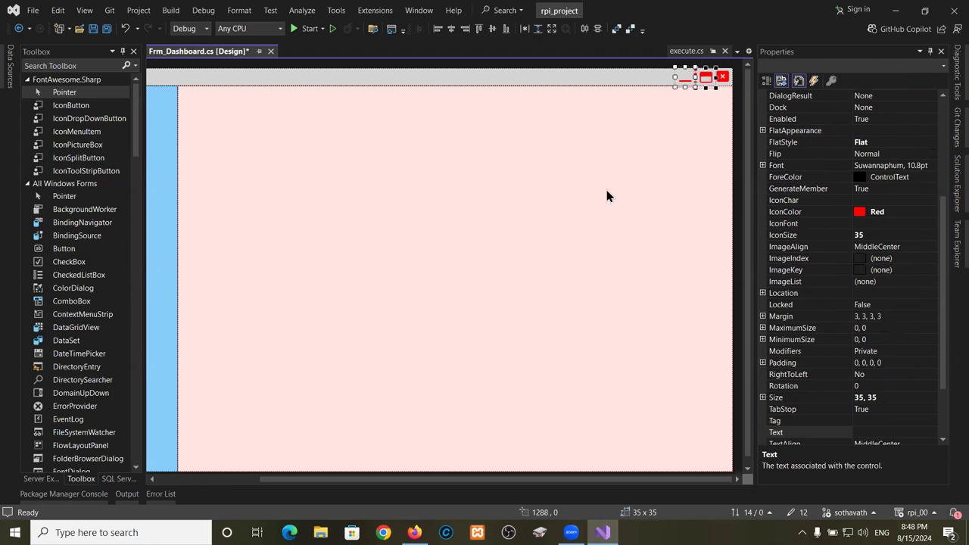
click(666, 111)
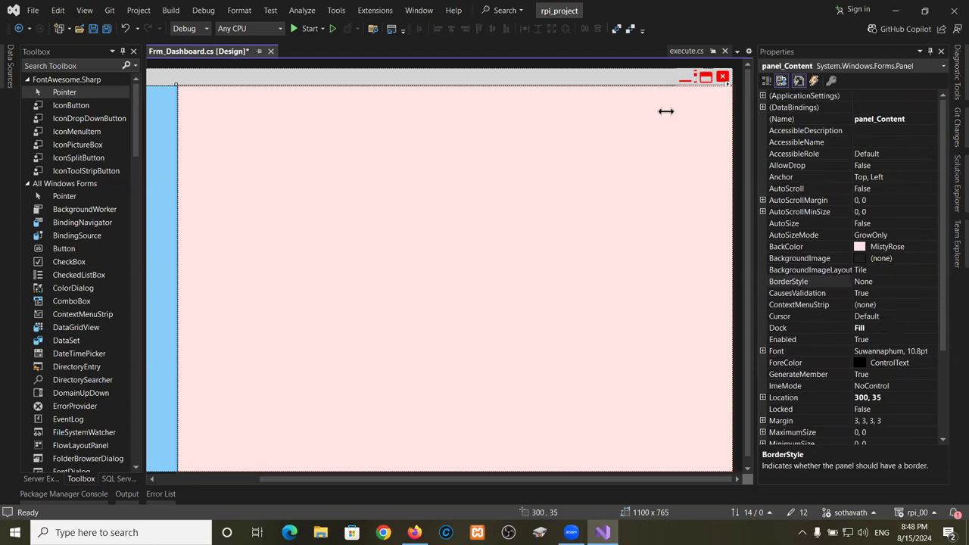
Move the restore button along the header to location 1330, 0, beneath the maximize button.
key(Tab)
key(Right)
key(Right)
key(Right)
key(Right)
key(Right)
key(Right)
key(Right)
key(Right)
key(Right)
key(Right)
key(Right)
key(Right)
key(Right)
key(Right)
key(Right)
key(Right)
key(Right)
key(Right)
key(Right)
key(Right)
key(Right)
key(Right)
key(Right)
key(Right)
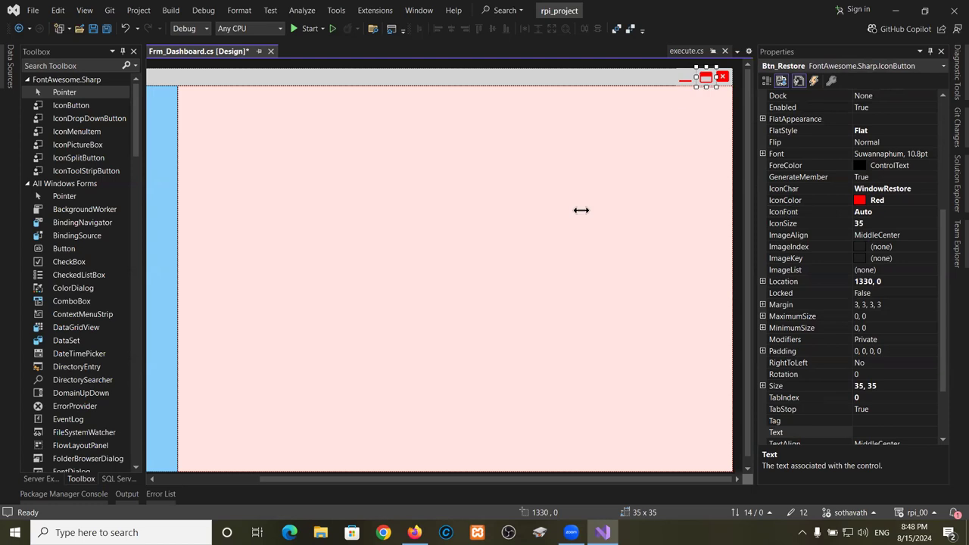
click(581, 210)
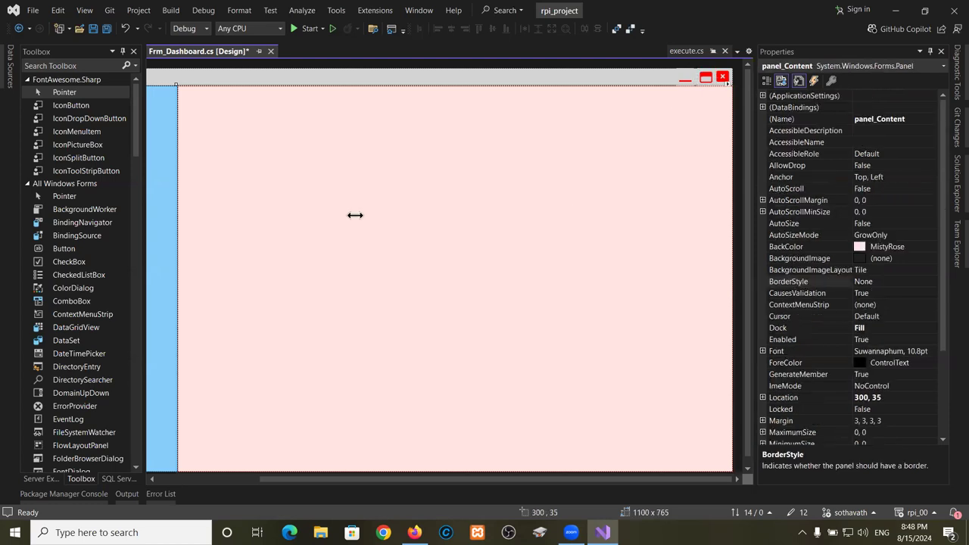
Space out the header buttons, with minimize at 1254, 0, maximize at 1308, 3 and restore at 1308, 0.
key(Tab)
key(Left)
key(Left)
key(Left)
key(Left)
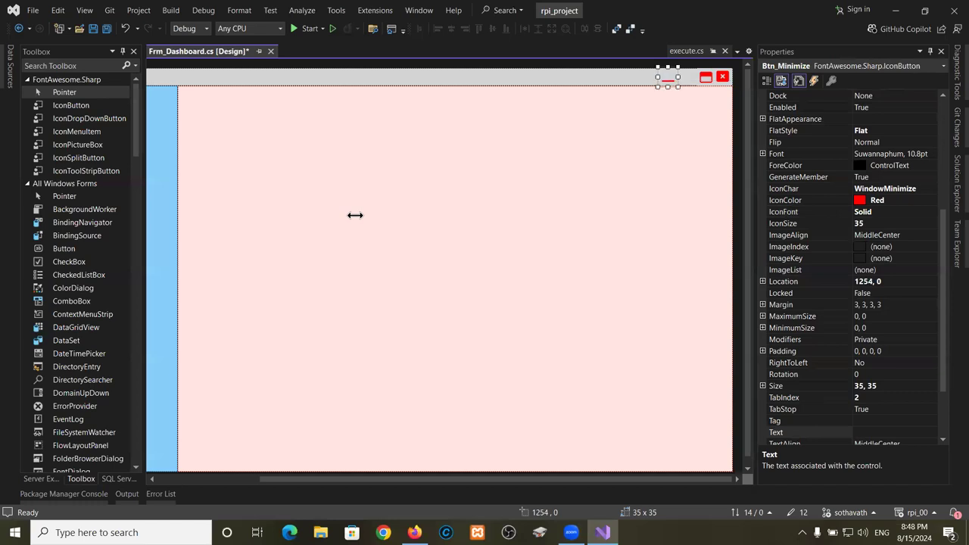
key(Tab)
key(Tab)
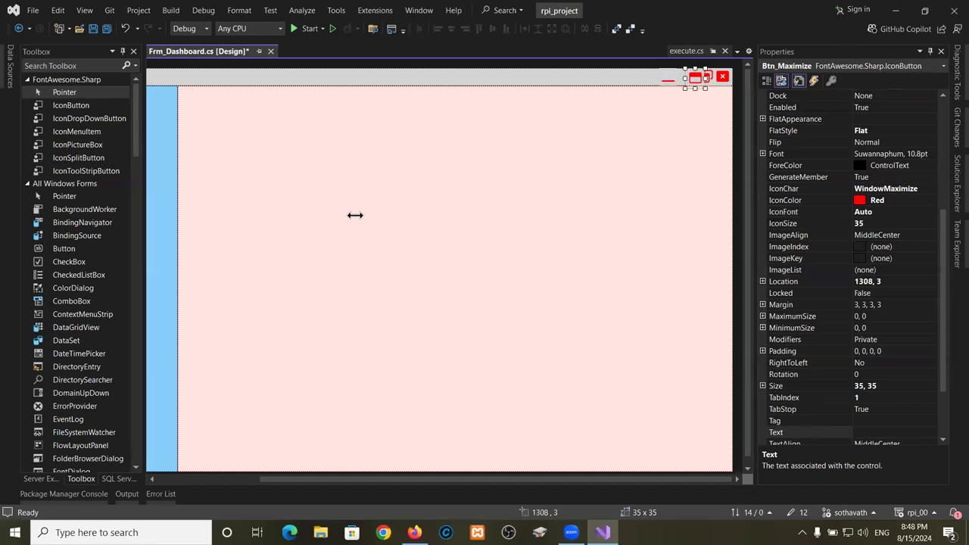
key(Tab)
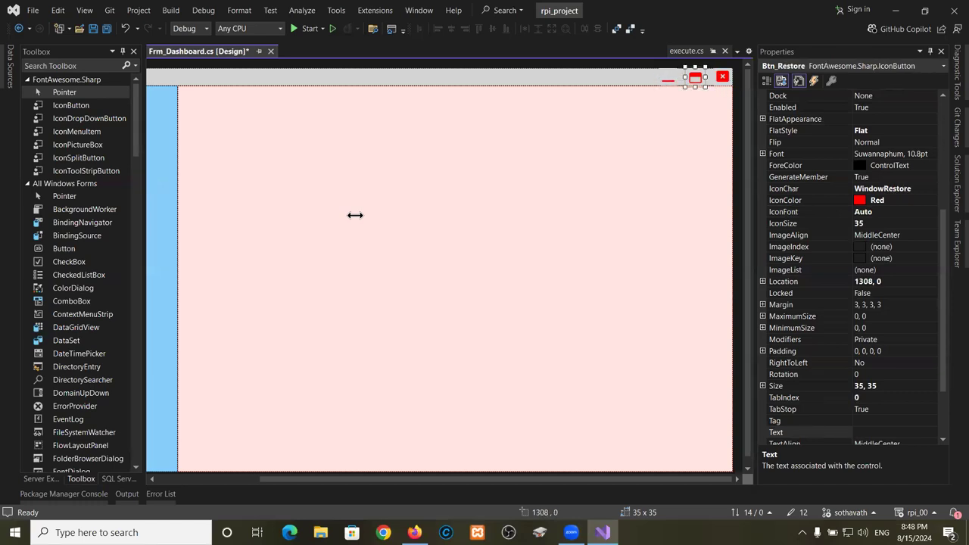
click(656, 141)
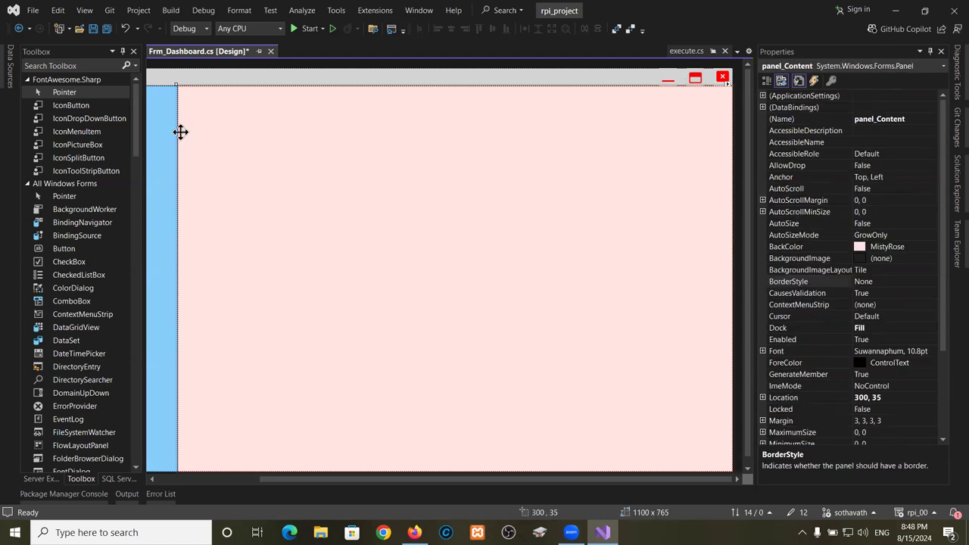
Add an IconPictureBox near the upper end of the blue side panel and name it Logo.
drag(379, 479, 176, 480)
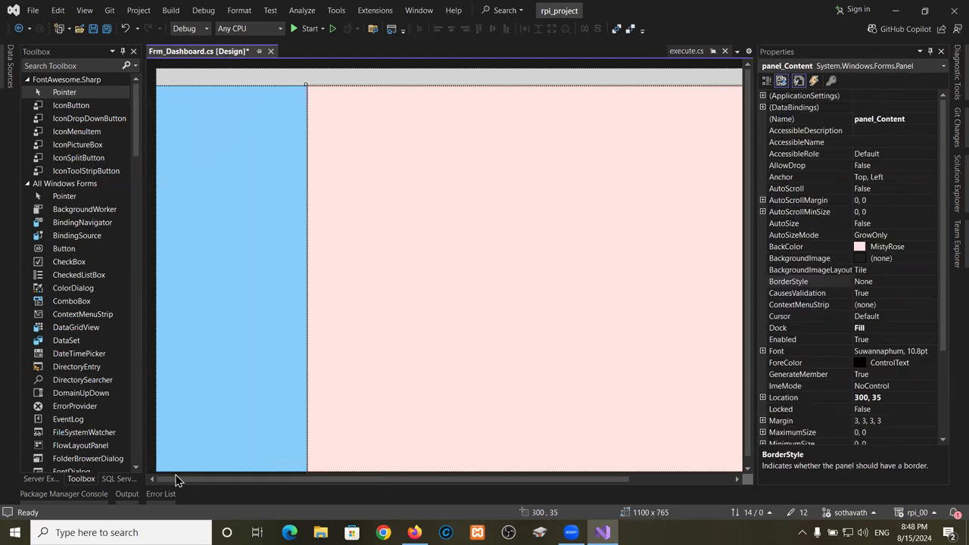
click(76, 145)
click(194, 124)
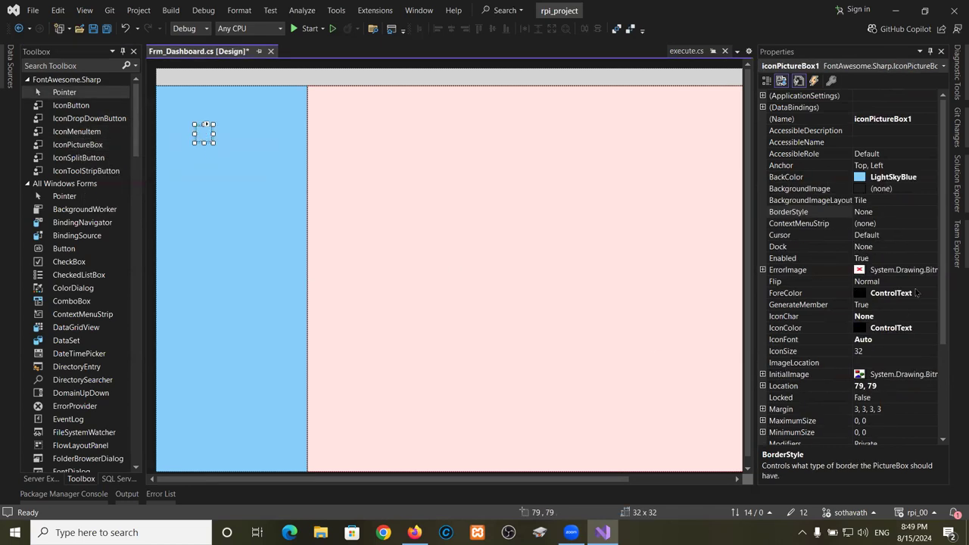
click(922, 119)
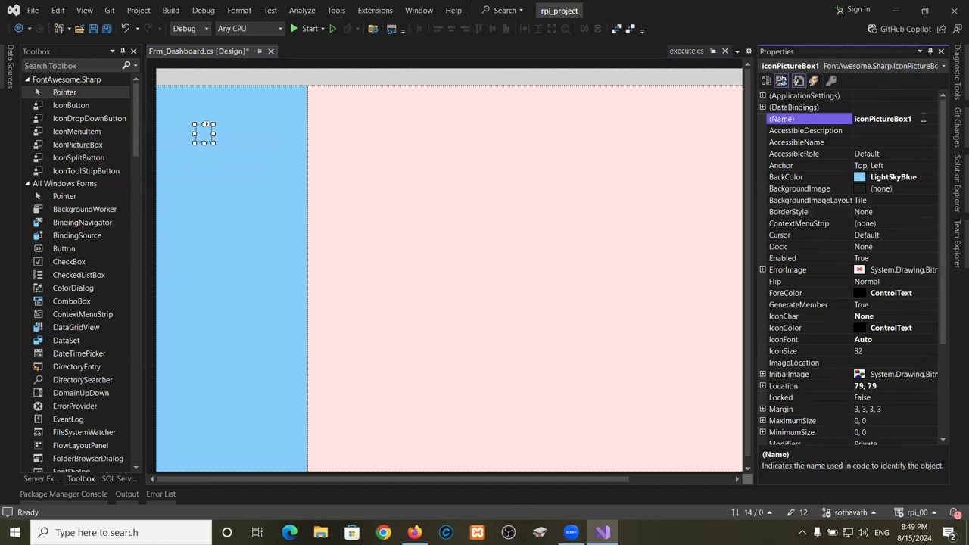
double_click(922, 119)
text(Logo)
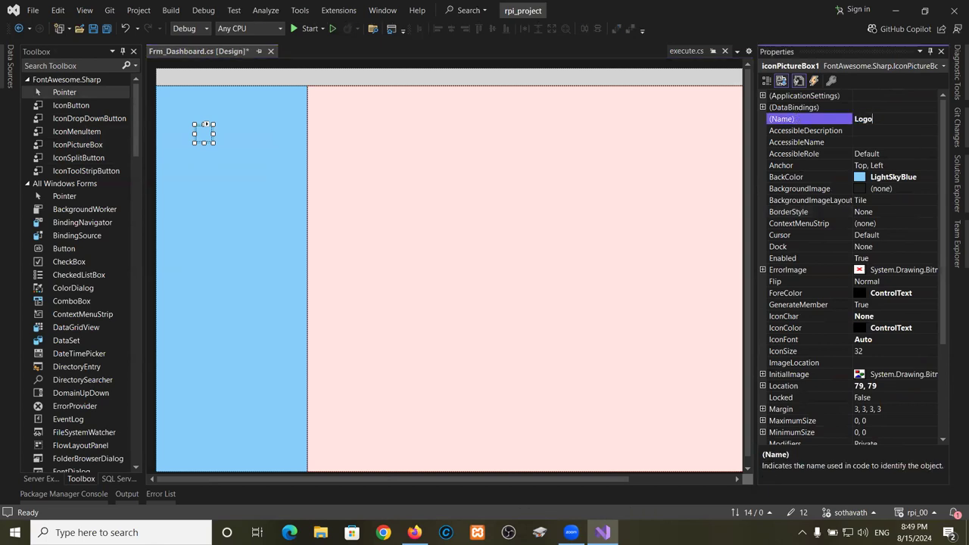
click(798, 119)
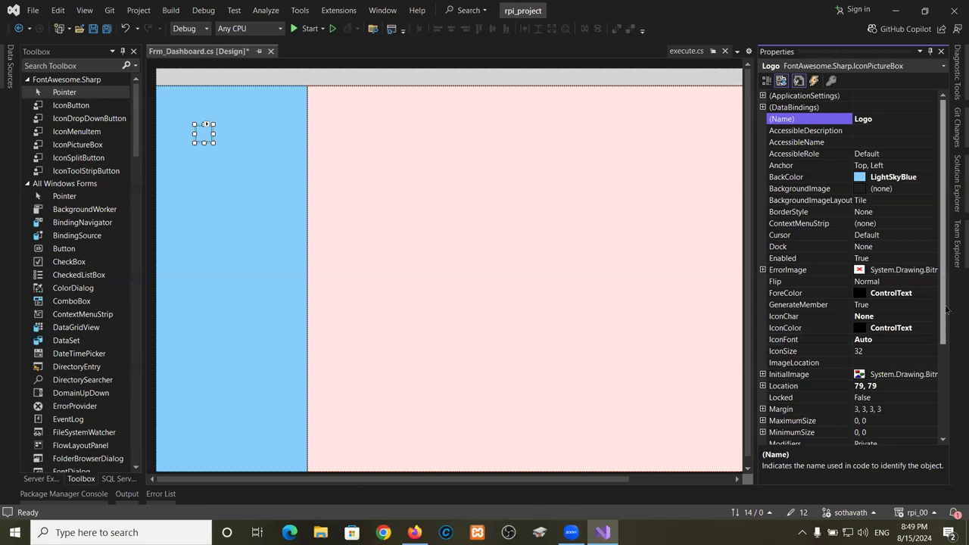
Set the IconChar of the Logo picture box to User.
scroll(945, 278, down, 3)
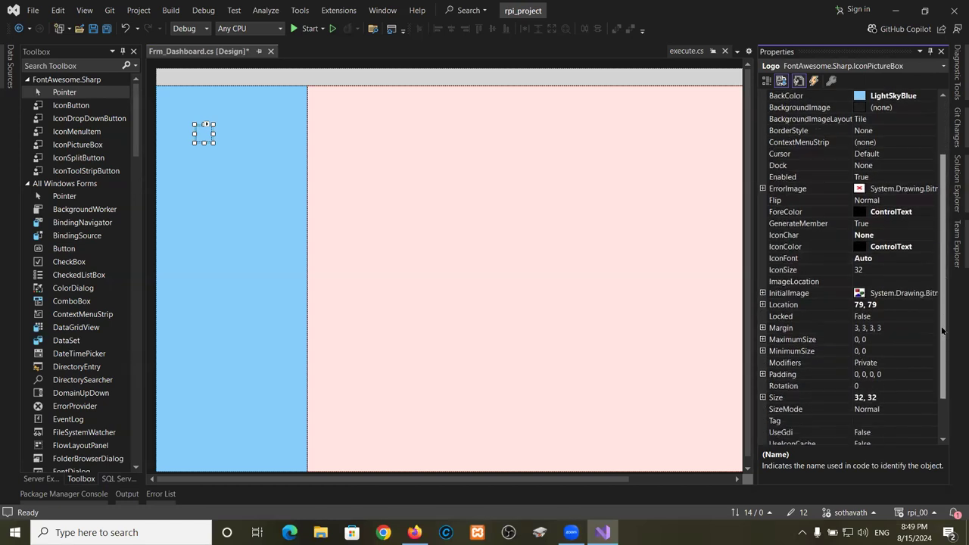
click(893, 237)
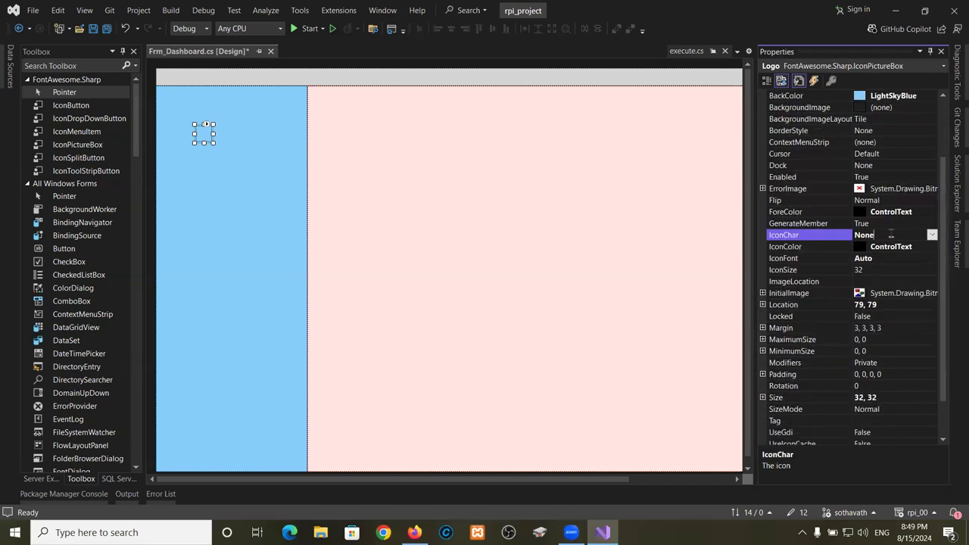
click(932, 236)
key(u)
key(Down)
key(Down)
key(Down)
key(Down)
key(Down)
key(Down)
key(Down)
key(Down)
key(Down)
key(Down)
key(Down)
key(Down)
key(Down)
key(Down)
key(Down)
key(Down)
key(Down)
key(Down)
key(Down)
key(Down)
key(Down)
key(Down)
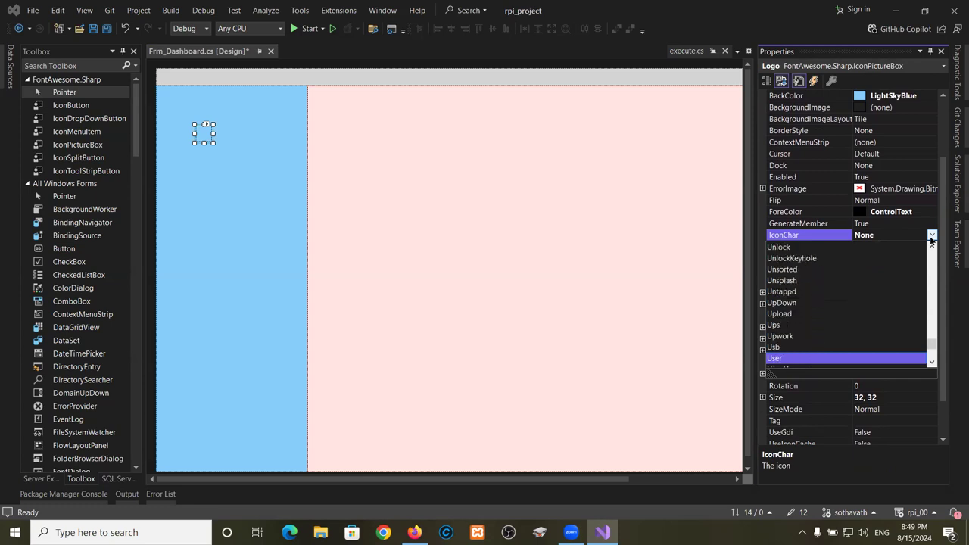
click(791, 361)
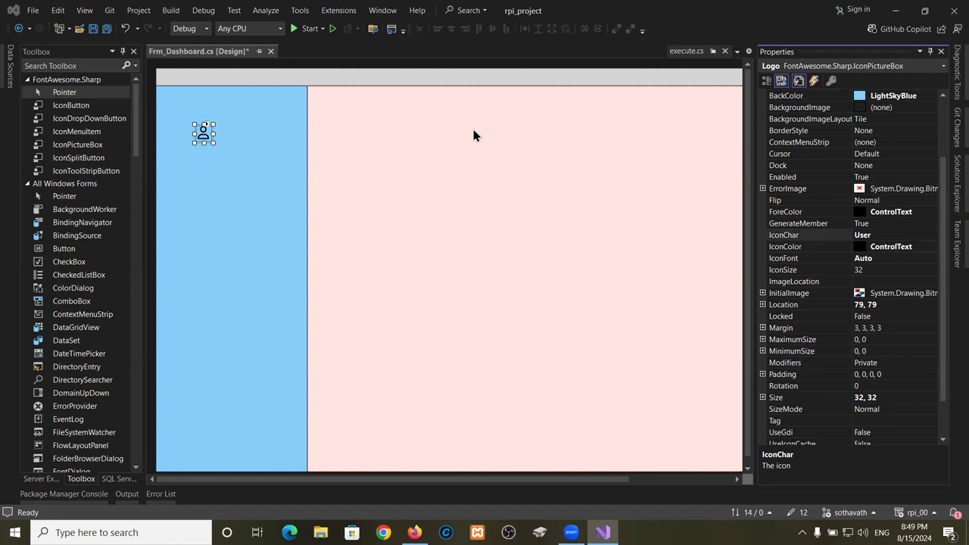
Change the Logo picture box's IconChar to UserAlt.
click(891, 241)
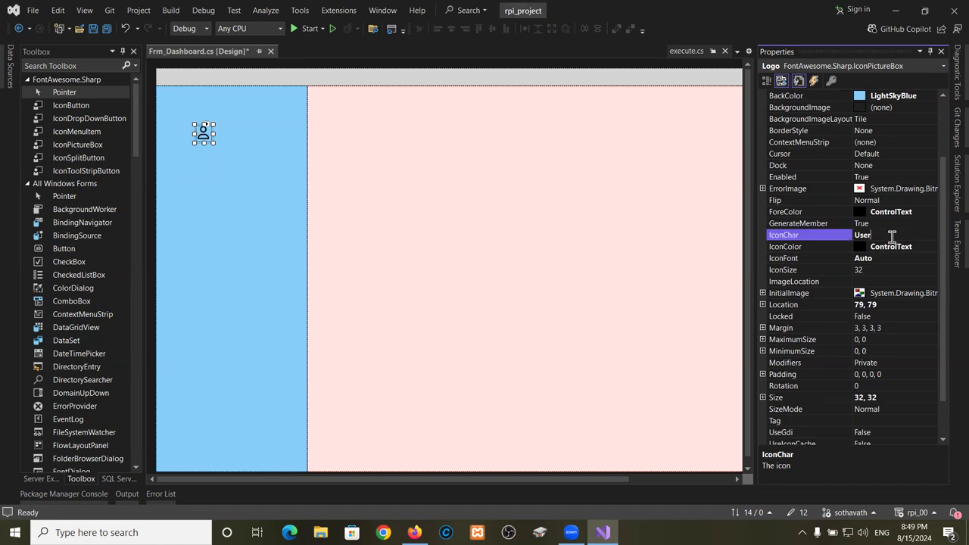
double_click(892, 240)
double_click(892, 241)
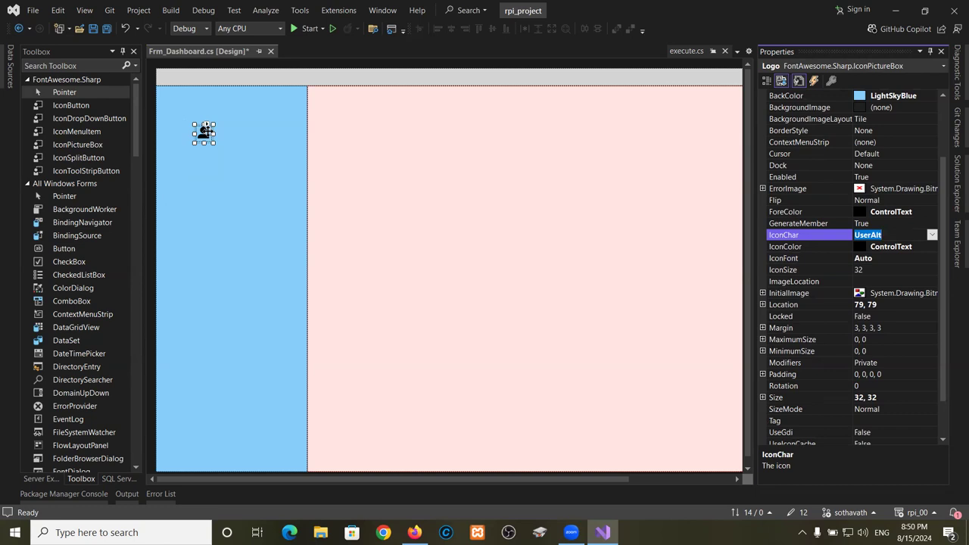
Set the Size of the Logo picture box to 50, 50.
click(892, 399)
double_click(894, 399)
text(5)
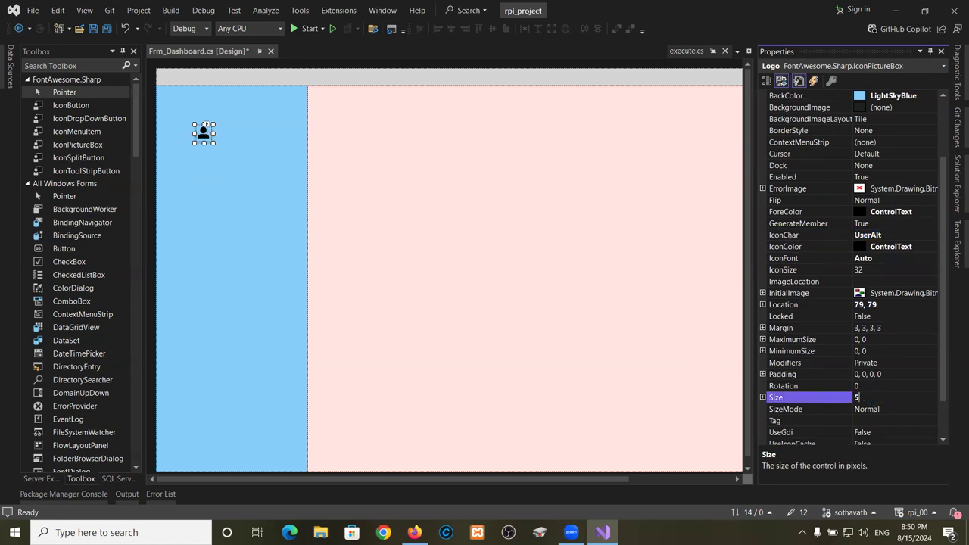
text(0, 50)
key(Return)
Enlarge the Logo picture box to 150, 150 and move it to about 59, 61 in the blue side panel.
click(855, 397)
text(1)
key(Right)
key(Right)
key(Right)
key(Right)
text(1)
key(Return)
drag(241, 169, 234, 166)
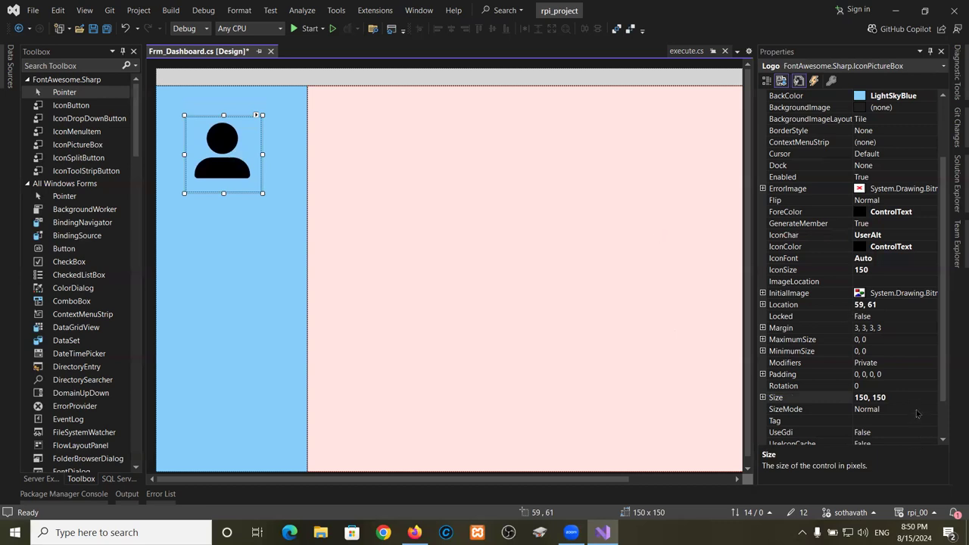
Set the ForeColor of the Logo picture box to WhiteSmoke.
click(921, 214)
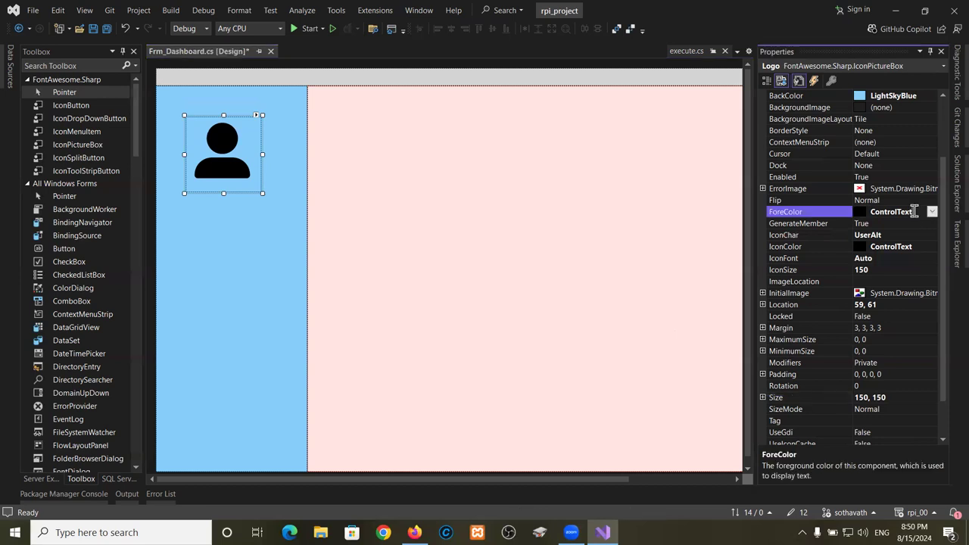
click(932, 212)
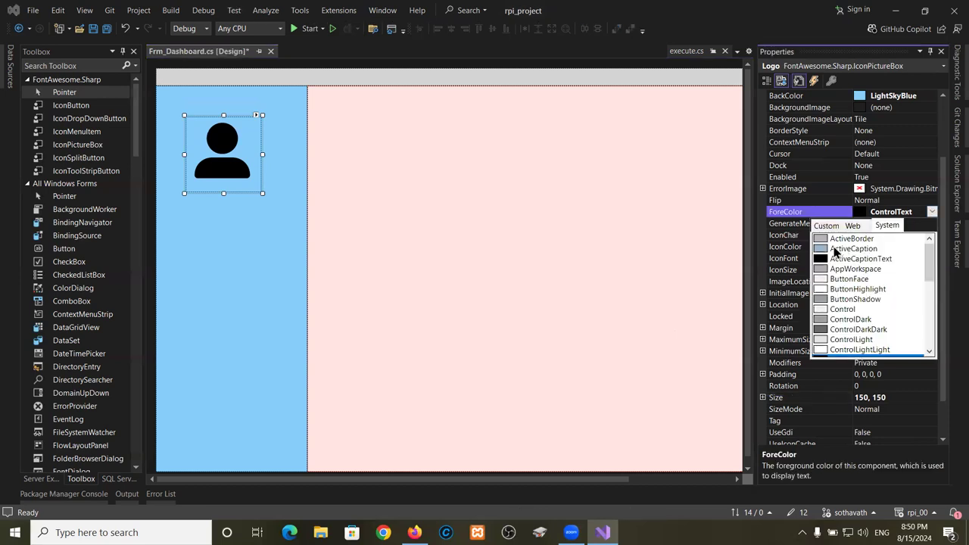
scroll(928, 262, down, 2)
scroll(927, 262, up, 2)
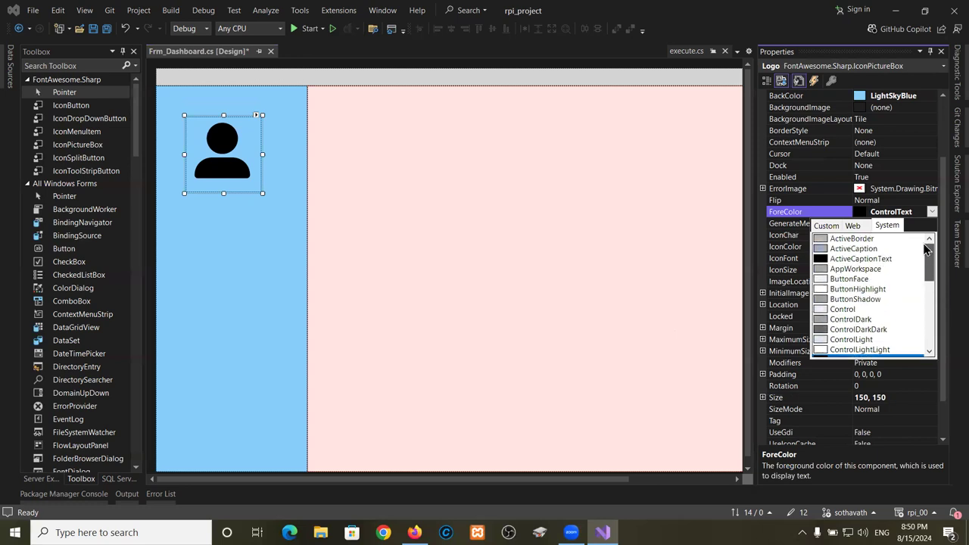
click(853, 225)
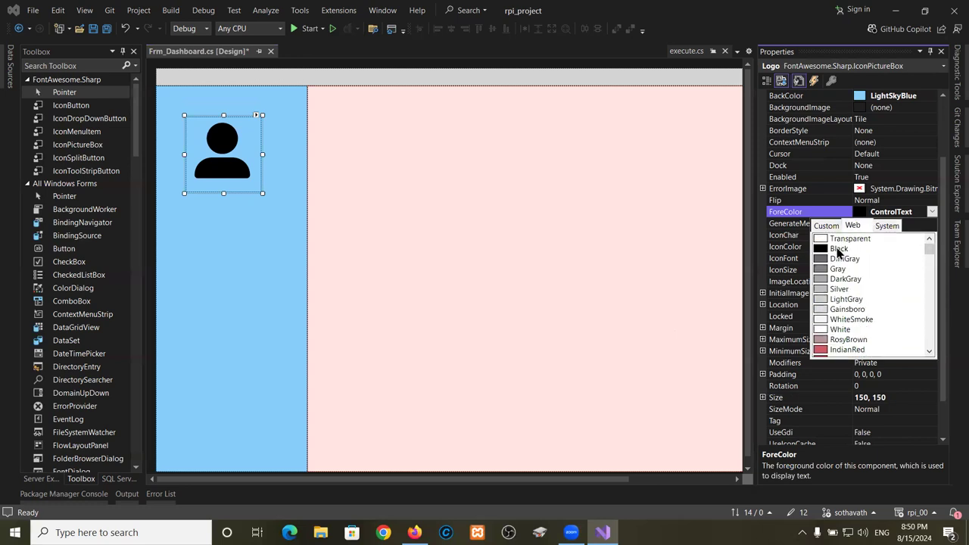
click(839, 319)
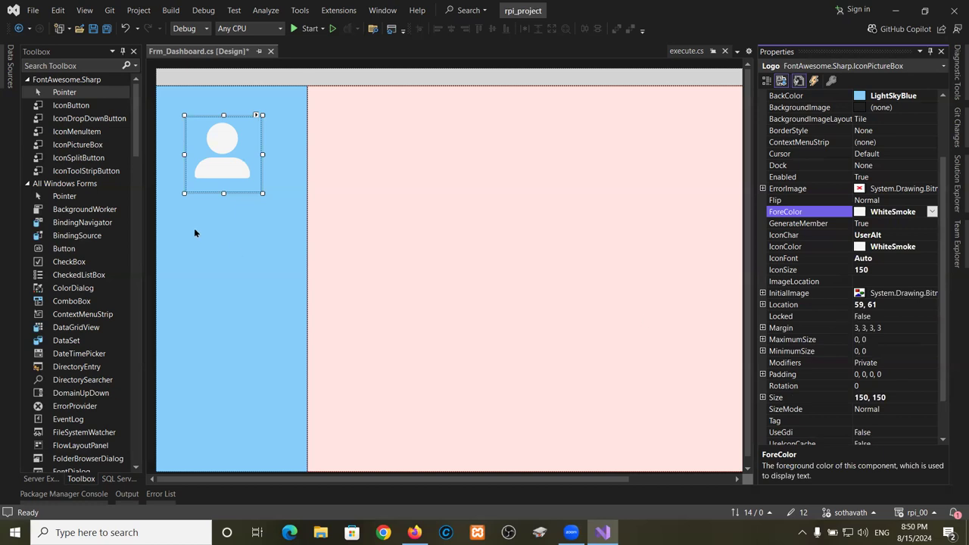
Set the BackColor of panel_Menu to SteelBlue.
click(256, 315)
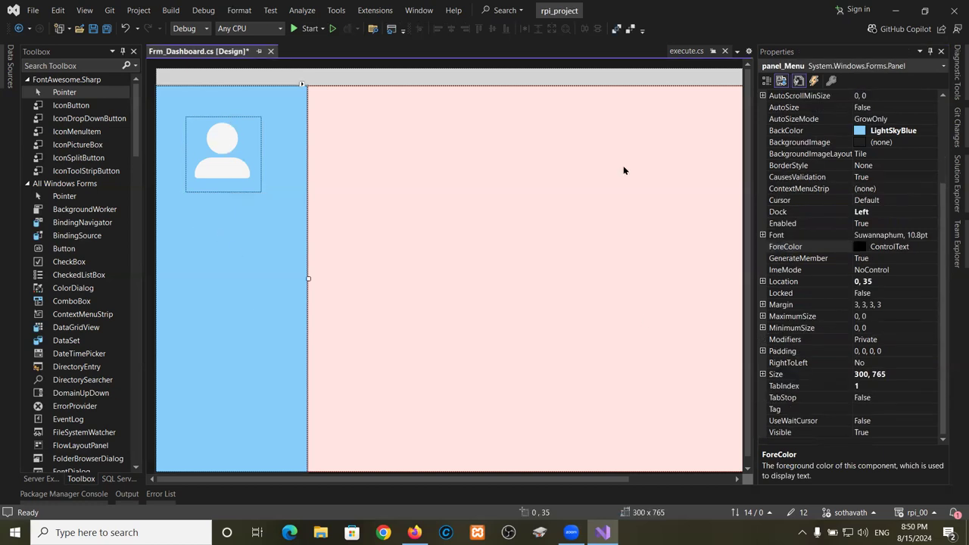
click(903, 130)
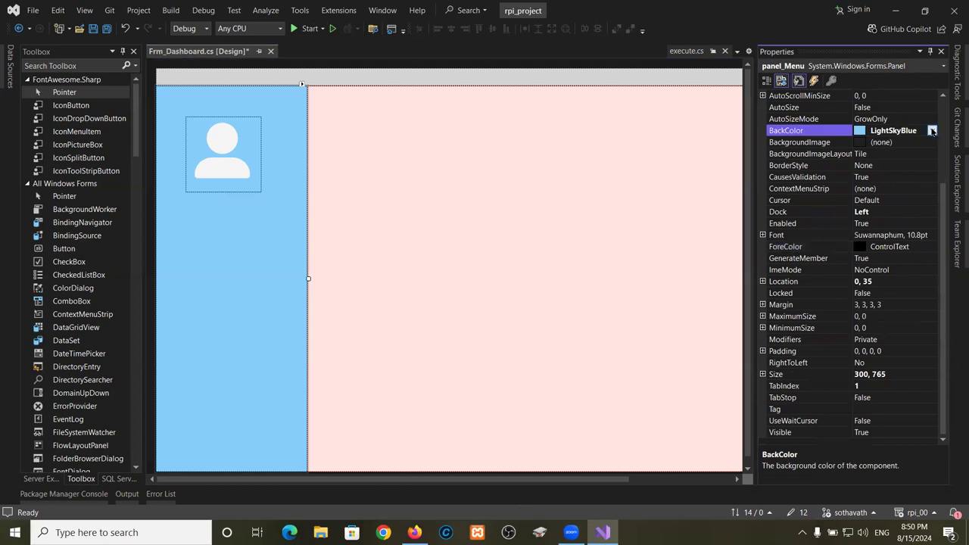
click(932, 130)
click(846, 258)
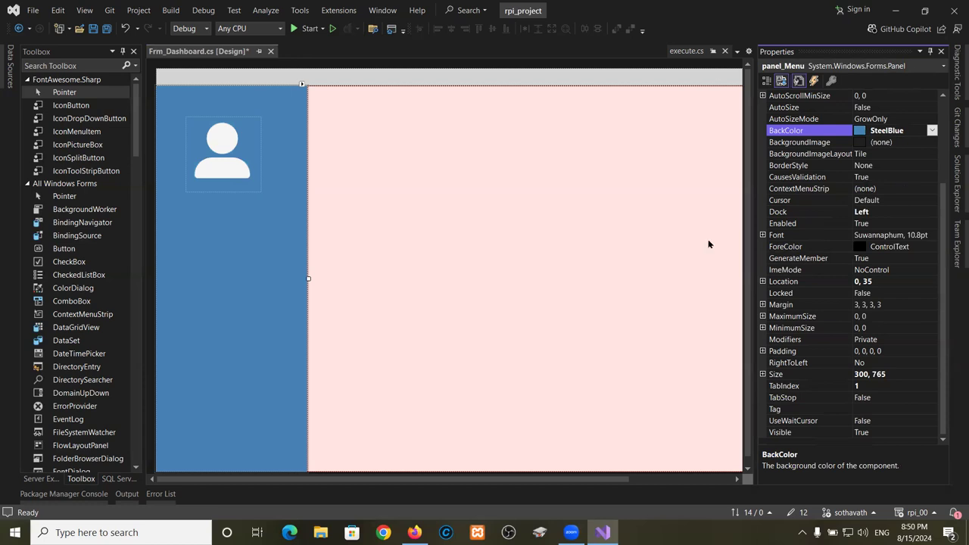
click(236, 230)
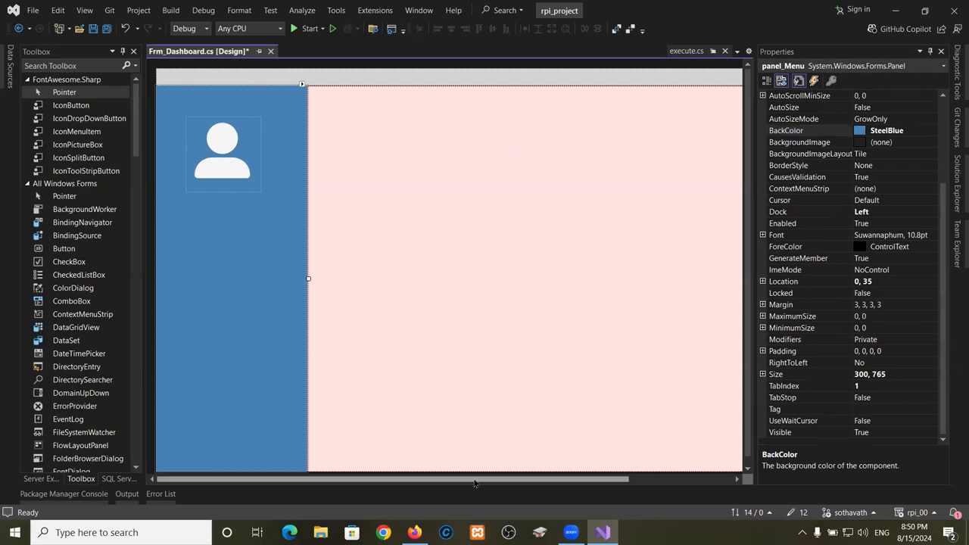
Duplicate the header's maximize button and move the copy to 262, 3 in the blue side panel.
drag(475, 484, 634, 480)
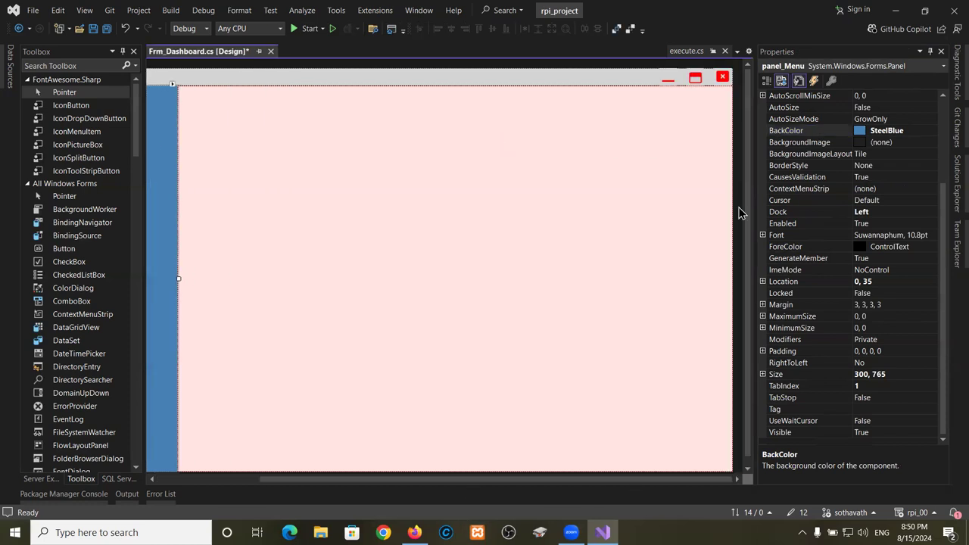
key(Tab)
key(Tab)
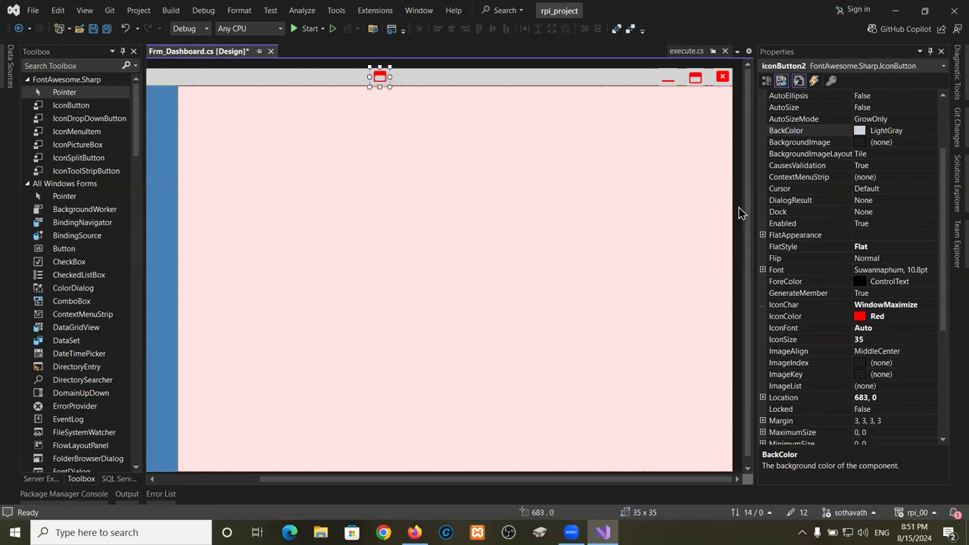
drag(379, 76, 168, 97)
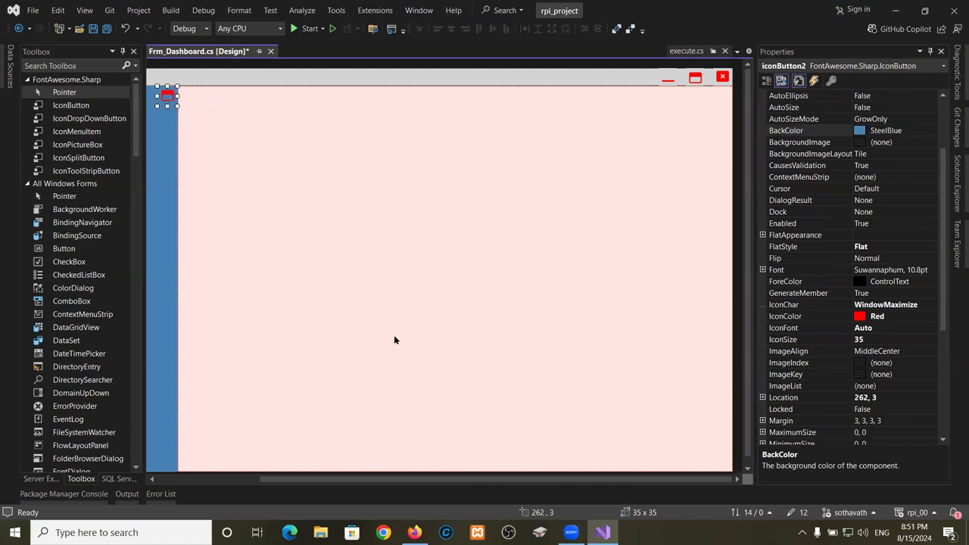
Set the IconColor of the copied button in the side panel to WhiteSmoke.
drag(550, 474, 368, 490)
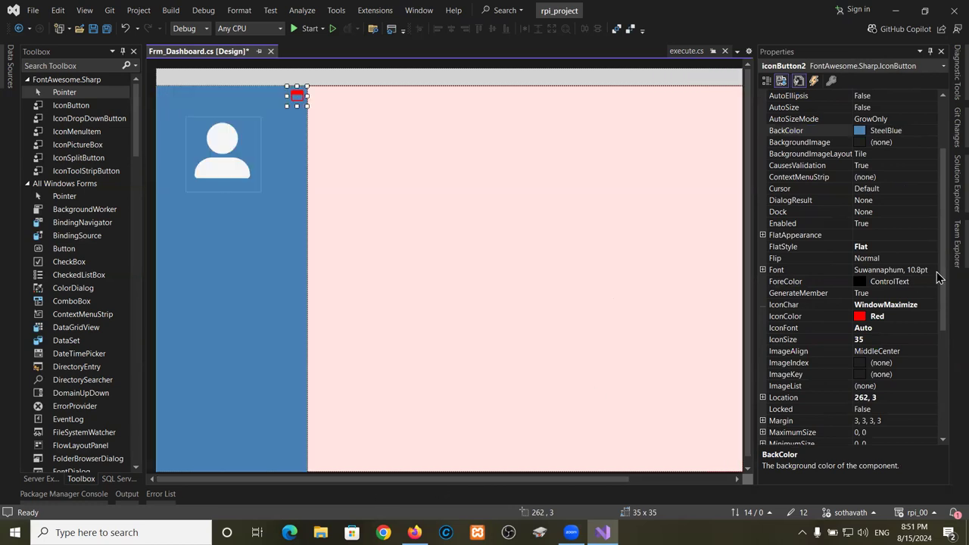
click(882, 315)
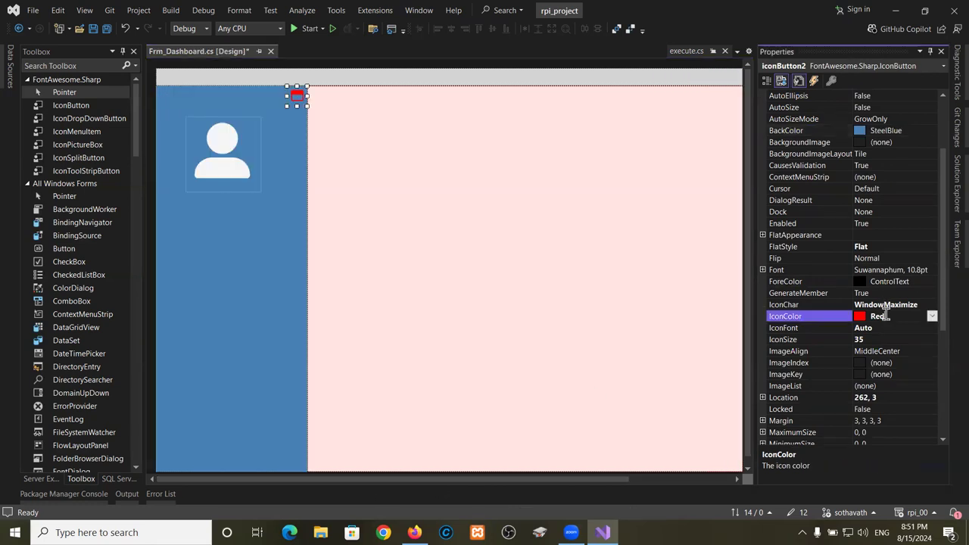
click(932, 316)
scroll(848, 378, up, 3)
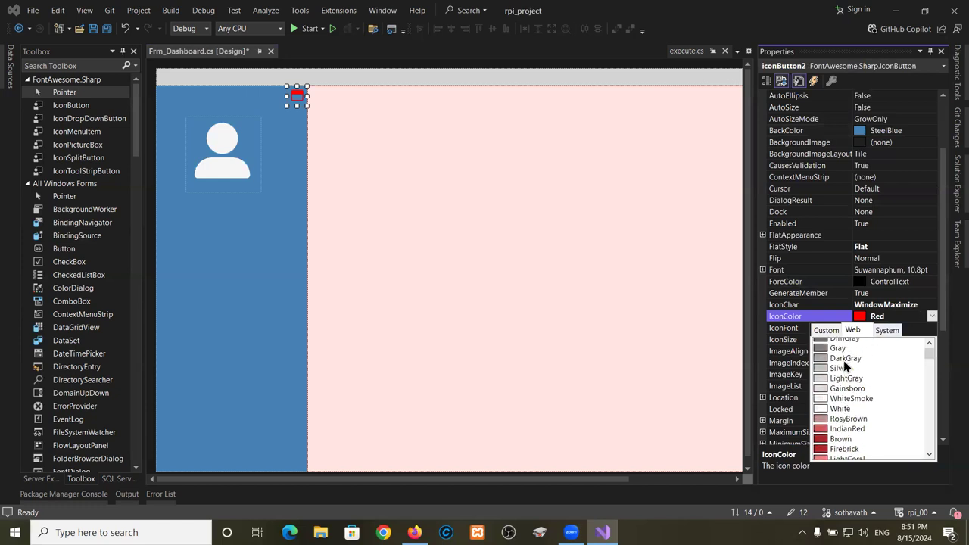
click(848, 423)
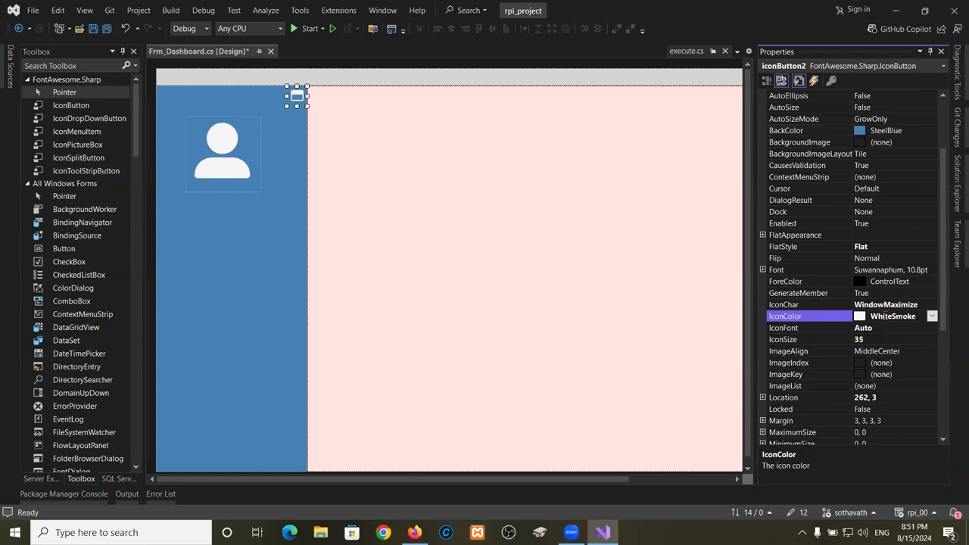
Look through the IconChar names starting with M for a menu icon for the side panel button.
click(886, 305)
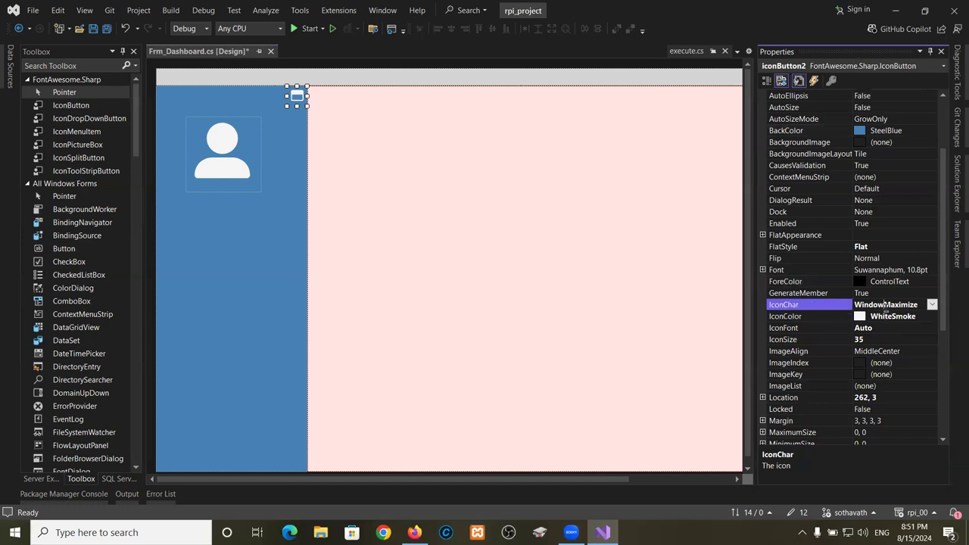
click(932, 305)
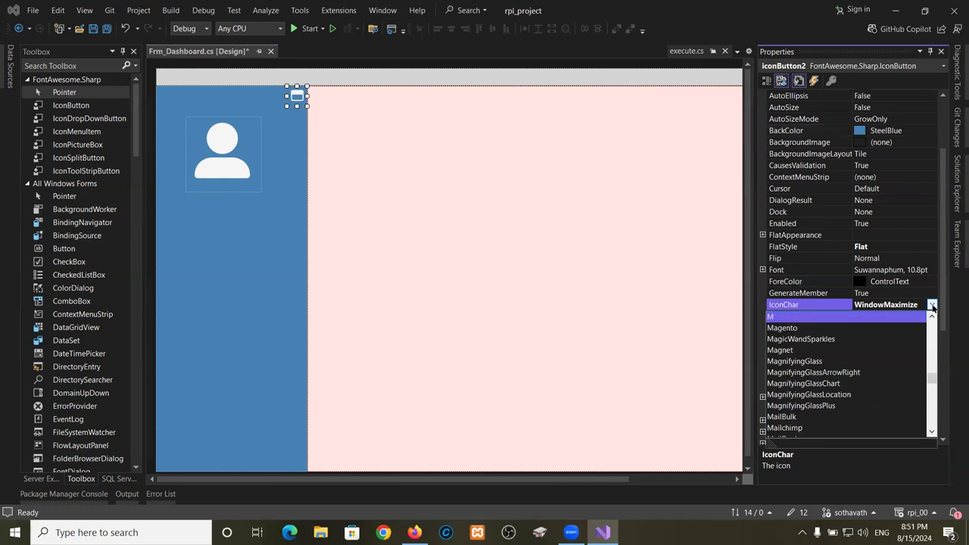
key(Down)
key(Down)
key(Down)
key(Down)
key(Down)
key(Down)
key(Down)
key(Down)
key(Down)
key(Down)
key(Down)
key(Down)
key(Down)
key(Down)
key(Down)
key(Down)
key(Down)
key(Down)
key(Down)
key(Down)
key(Down)
key(Down)
key(Down)
key(Down)
key(Down)
key(Down)
key(Down)
key(Down)
key(Down)
key(Down)
key(Down)
key(Down)
key(Down)
key(Down)
key(Down)
key(Down)
key(Down)
key(Down)
key(Down)
key(Down)
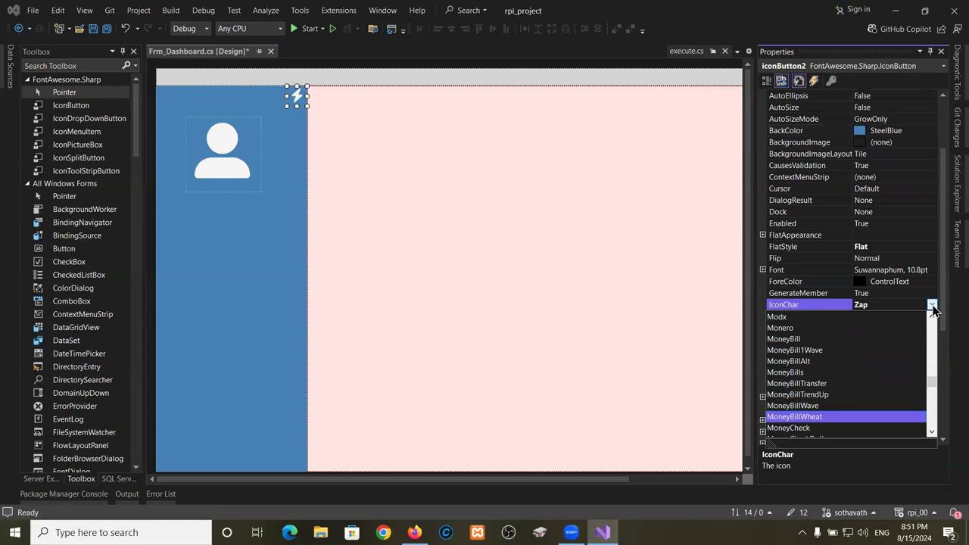
key(Up)
key(Up)
key(Up)
key(Up)
key(Up)
key(Up)
key(Up)
key(Up)
key(Up)
key(Up)
key(Up)
key(Up)
key(Up)
key(Up)
key(Up)
key(Up)
key(Up)
key(Up)
key(Up)
key(Up)
key(Up)
key(Up)
key(Up)
key(Up)
key(Up)
key(Up)
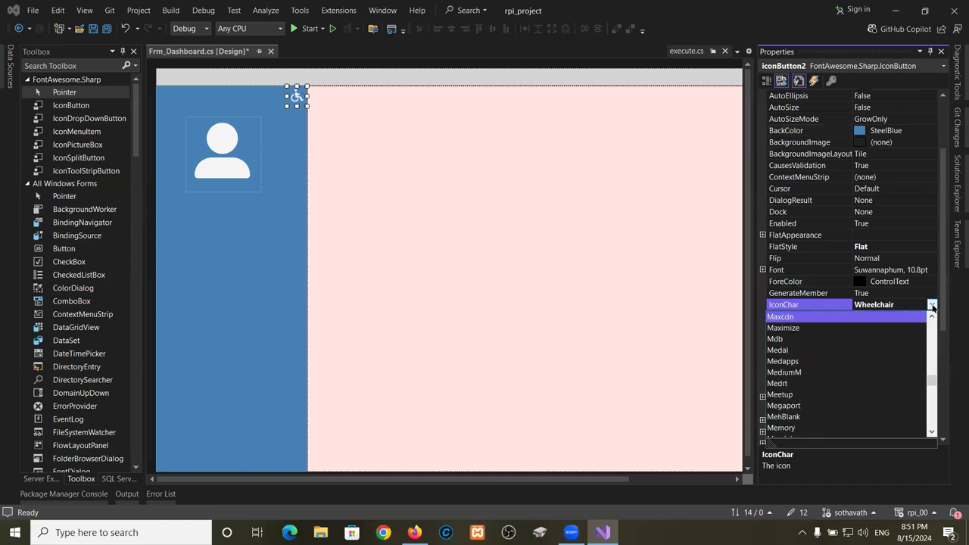
Switch to the Font Awesome site in Firefox, close the rectangle-xmark details and search the icons for "menu".
click(414, 532)
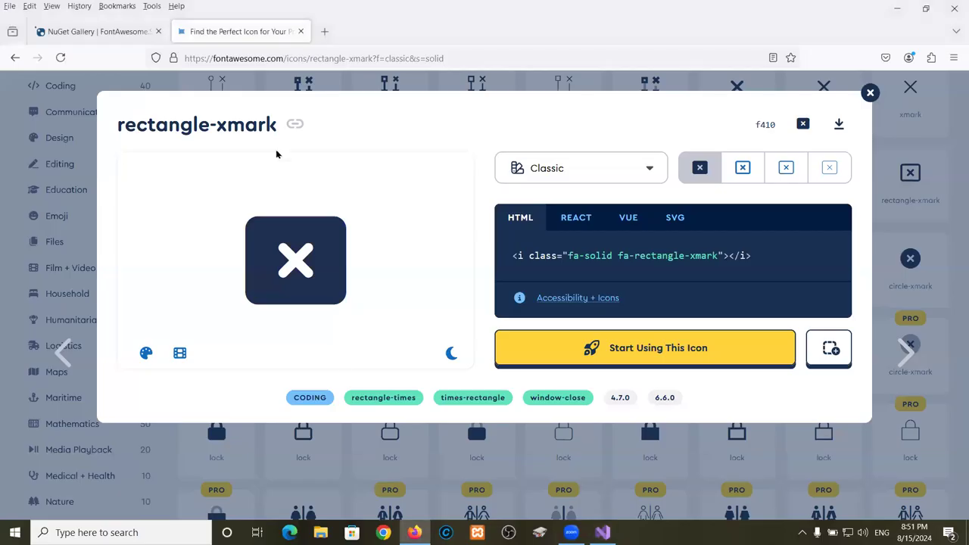
key(Escape)
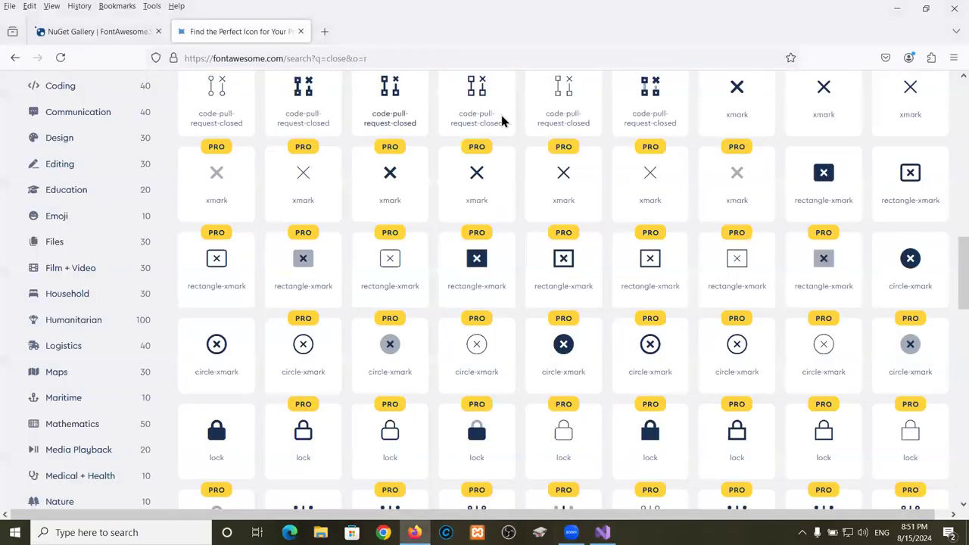
scroll(341, 250, up, 10)
drag(279, 249, 236, 247)
text(me)
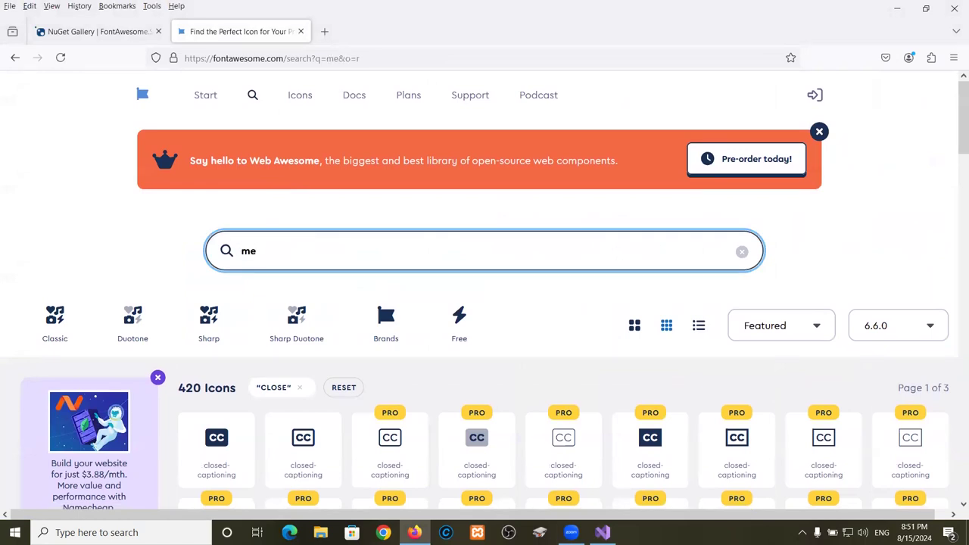
text(nu)
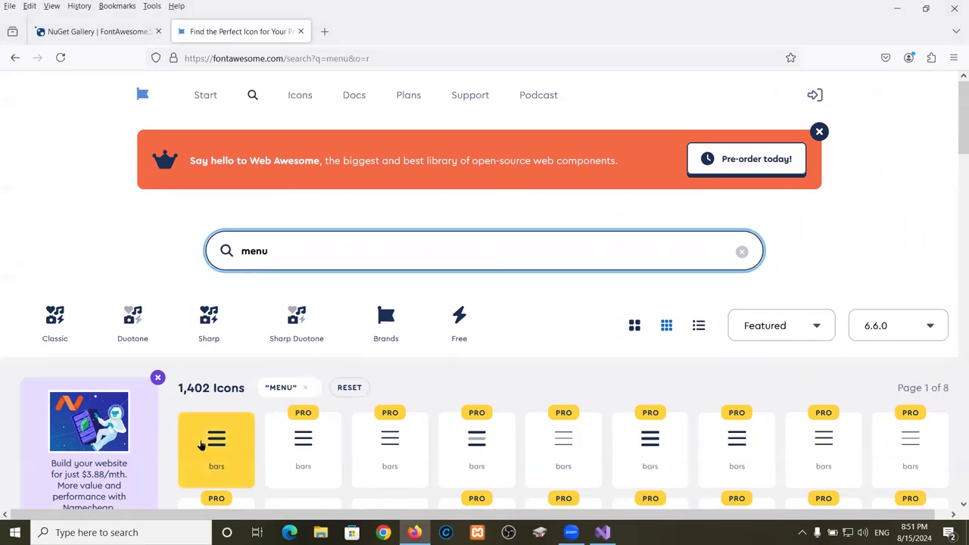
scroll(217, 445, down, 2)
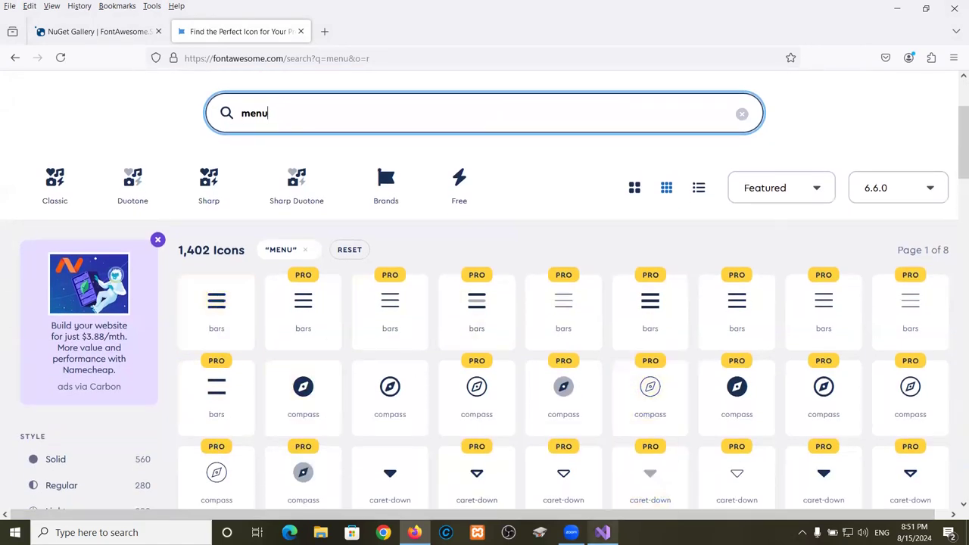
Return to Visual Studio, look through the IconChar names starting with B, and choose Barcode for the side panel button.
click(602, 533)
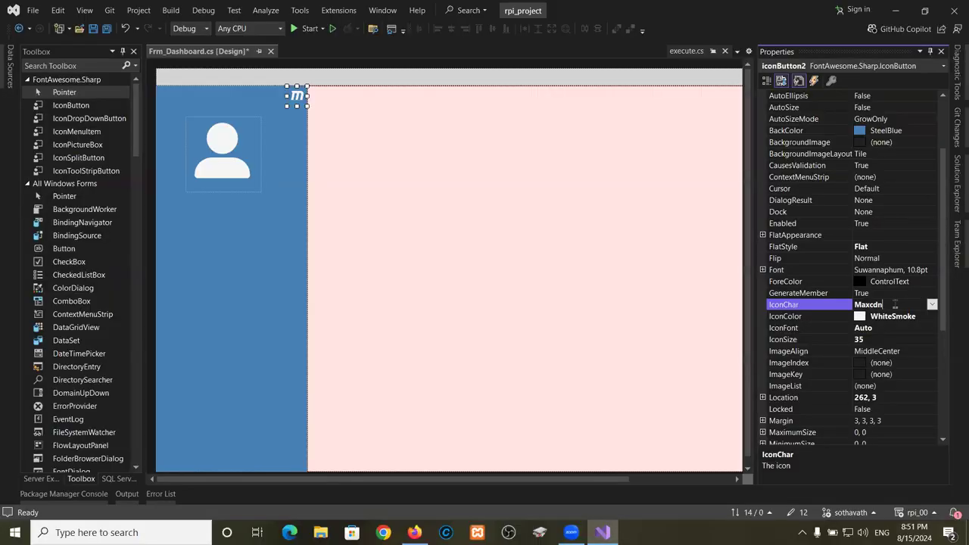
click(932, 304)
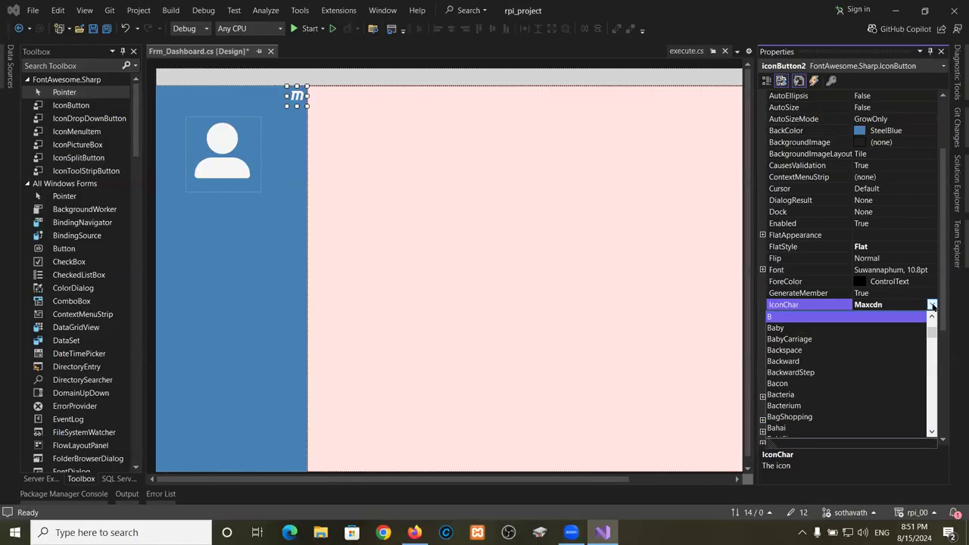
key(Down)
key(Down)
key(Down)
key(Down)
key(Down)
key(Down)
key(Down)
key(Down)
key(Down)
key(Down)
key(Down)
key(Down)
key(Down)
key(Down)
key(Down)
key(Down)
key(Down)
key(Down)
key(Down)
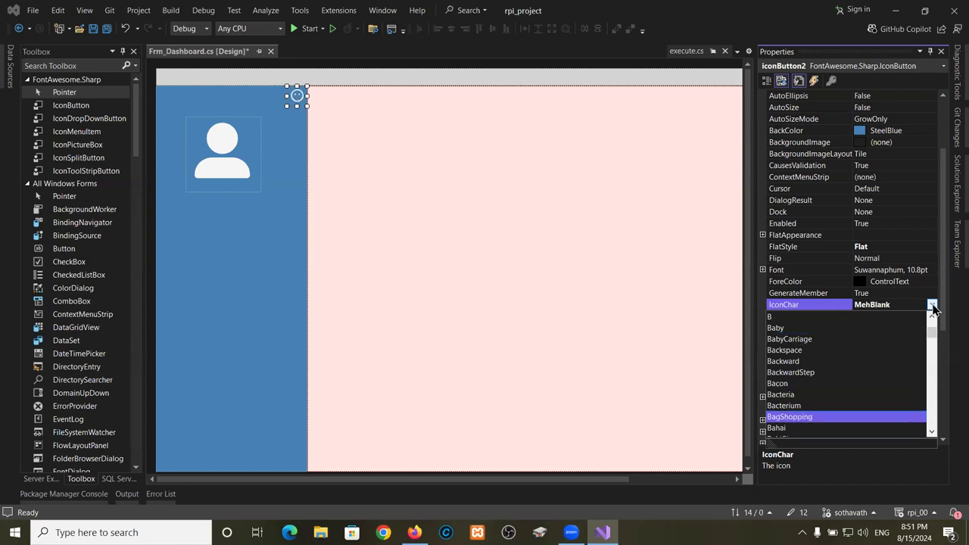
key(Down)
key(Down)
key(Down)
key(Up)
key(Up)
key(Up)
key(Up)
key(Up)
key(Up)
key(Down)
key(Down)
key(Down)
key(Down)
key(Down)
key(Down)
key(Down)
key(Down)
key(Down)
key(Down)
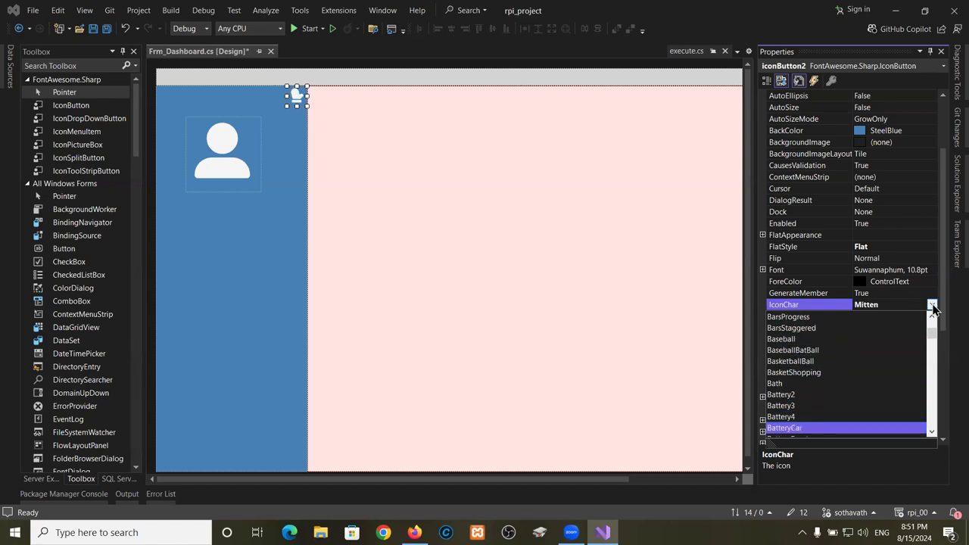
key(Up)
key(Up)
key(Up)
key(Up)
key(Up)
key(Up)
key(Up)
key(Up)
key(Up)
key(Up)
key(Up)
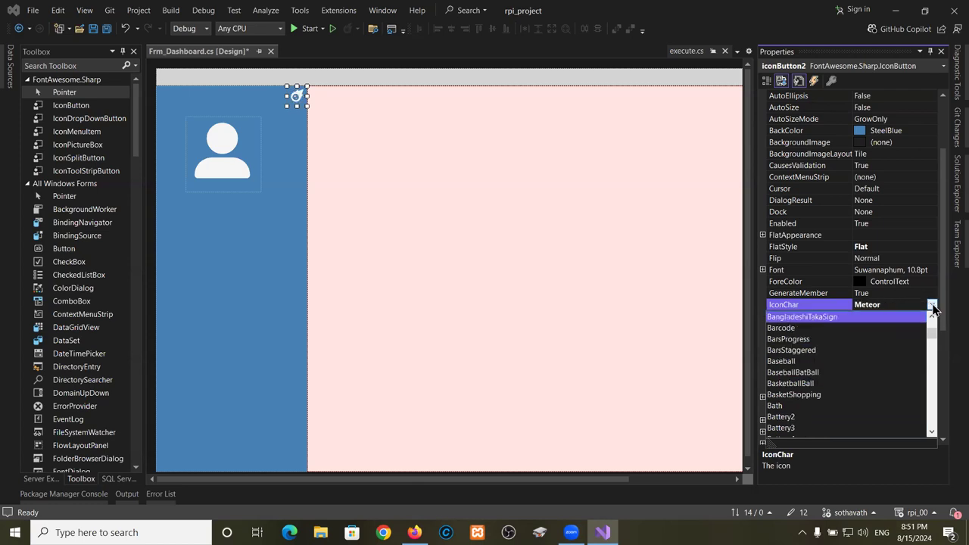
key(Down)
key(Up)
key(Up)
key(Up)
key(Down)
key(Down)
key(Down)
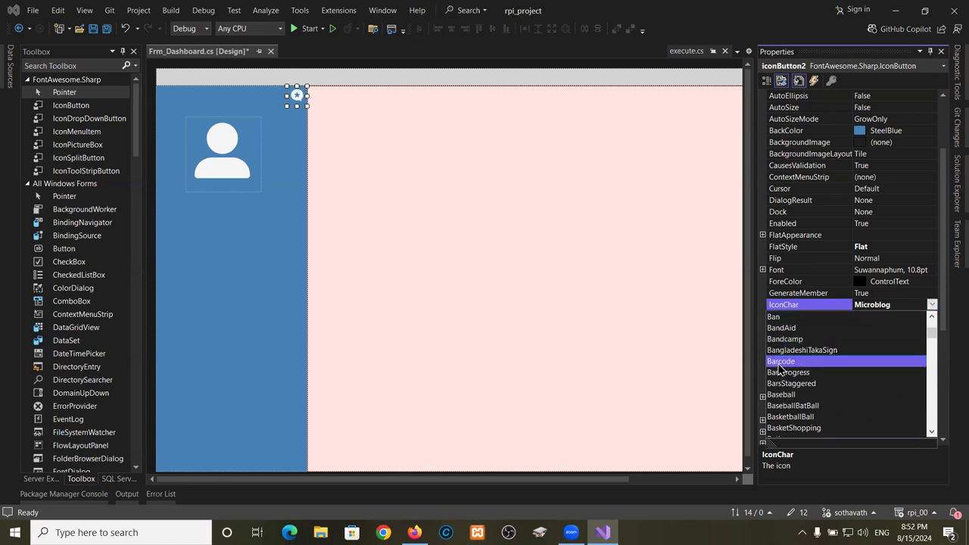
Recheck the menu icons on the Font Awesome site, then set the side panel button's IconChar to BarsStaggered in Visual Studio.
click(414, 532)
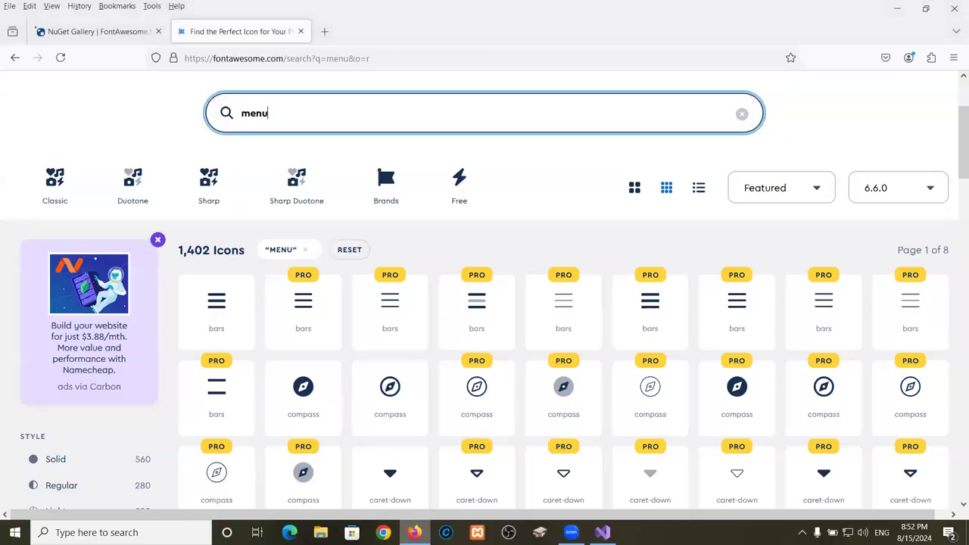
key(alt+Tab)
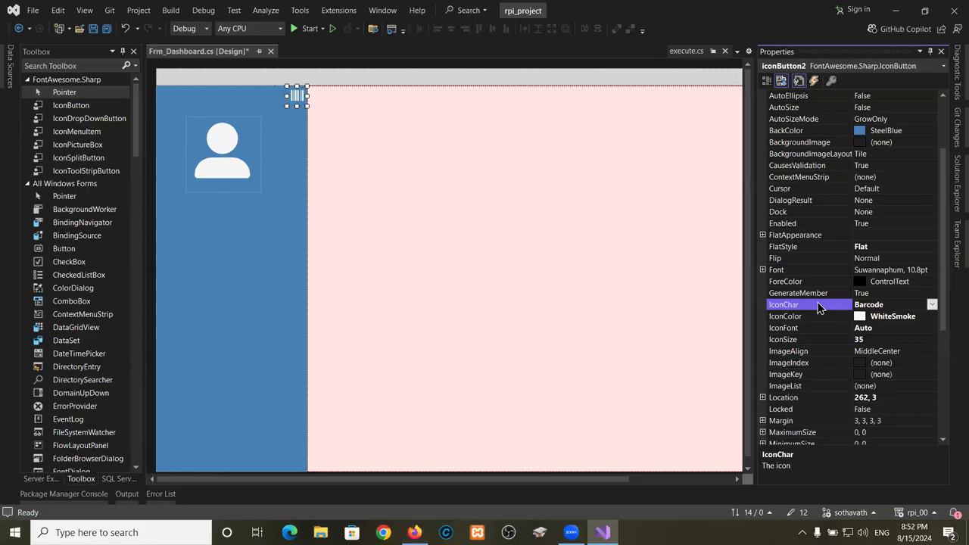
double_click(900, 304)
double_click(900, 306)
double_click(902, 306)
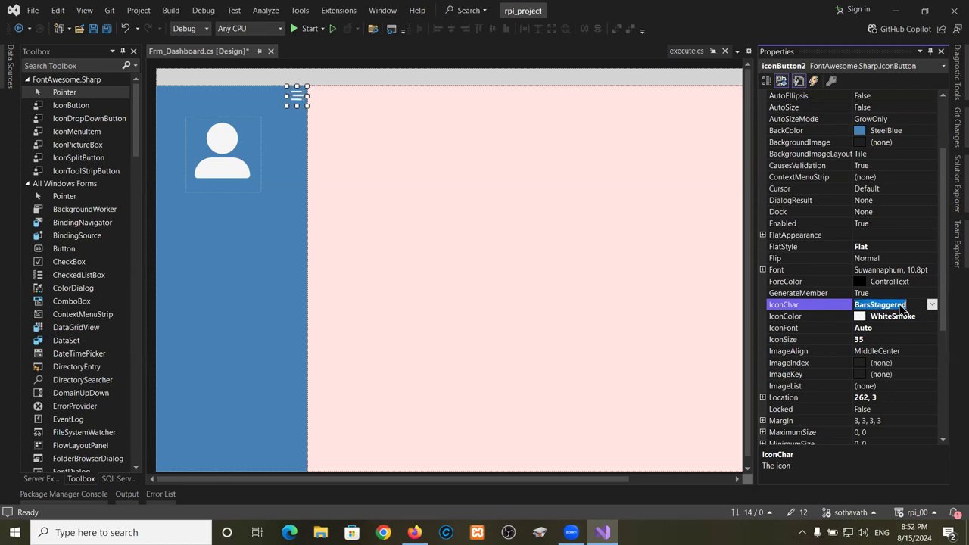
Step through the IconChar values following BarsStaggered for the side panel button, up to Battery4.
double_click(900, 306)
double_click(901, 306)
double_click(900, 306)
double_click(900, 306)
double_click(900, 306)
double_click(900, 306)
double_click(901, 306)
double_click(901, 306)
double_click(900, 306)
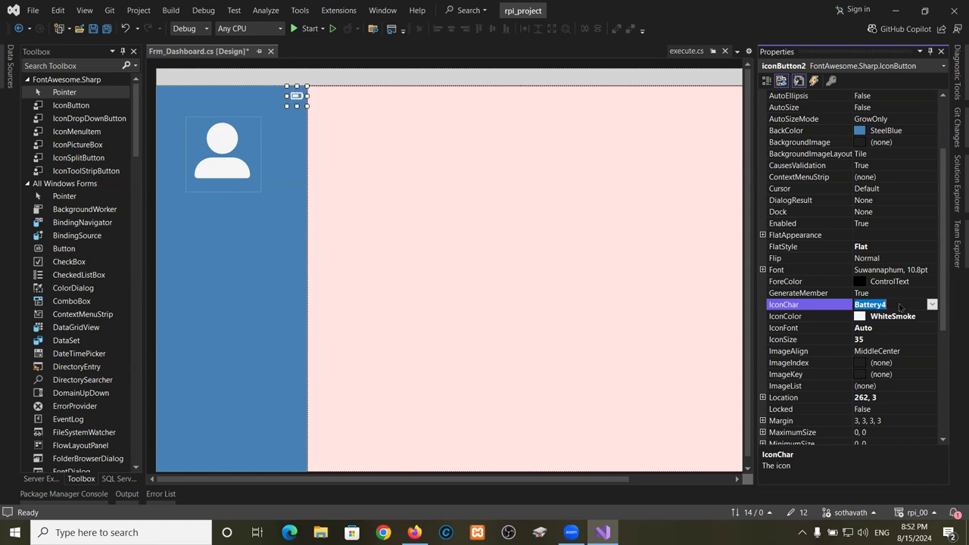
Switch to the Font Awesome site in Firefox and look through the icons found for "menu".
click(415, 532)
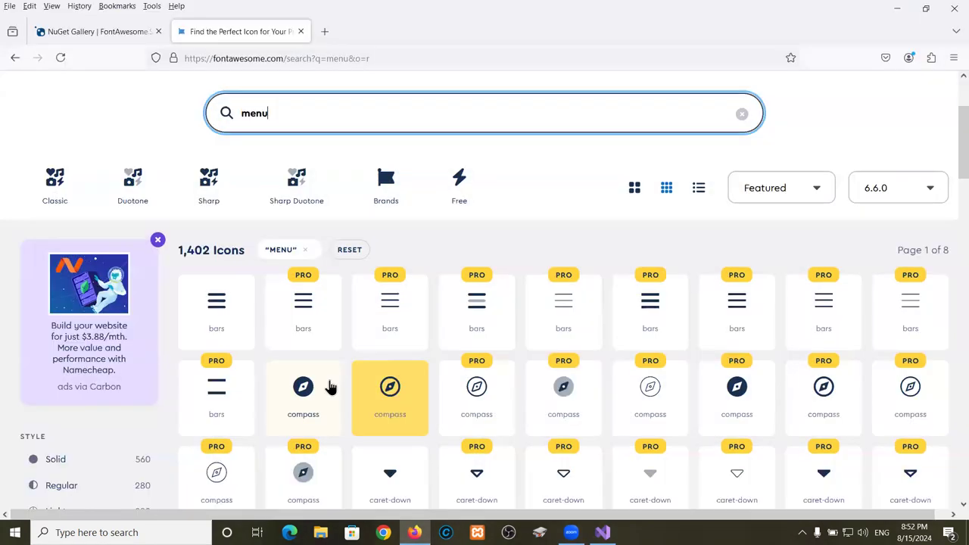
scroll(449, 395, down, 1)
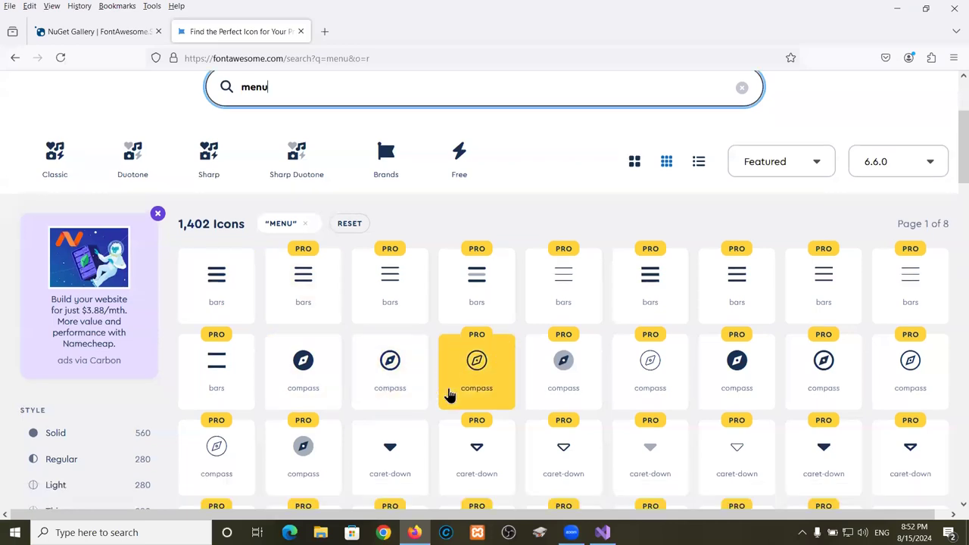
scroll(449, 396, down, 5)
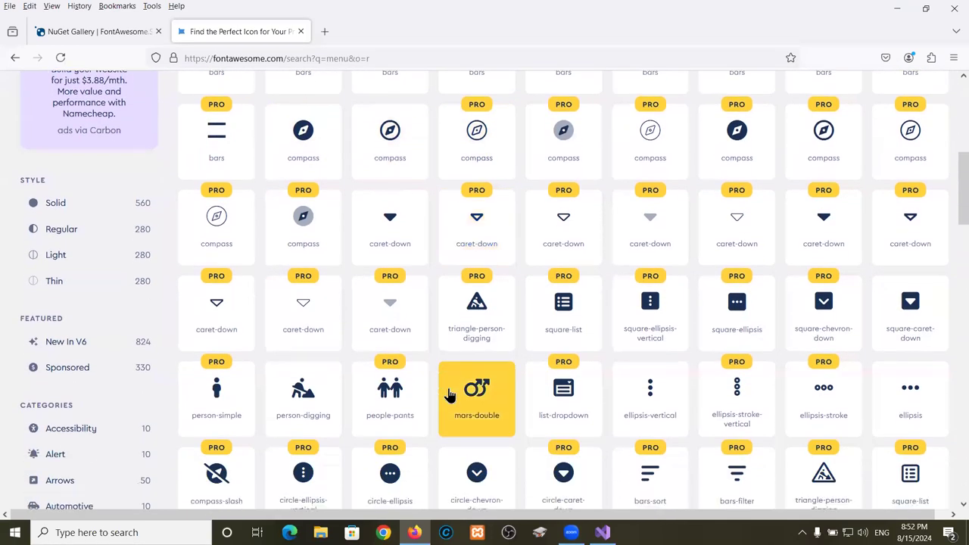
scroll(449, 395, down, 10)
scroll(448, 394, down, 2)
scroll(450, 392, up, 15)
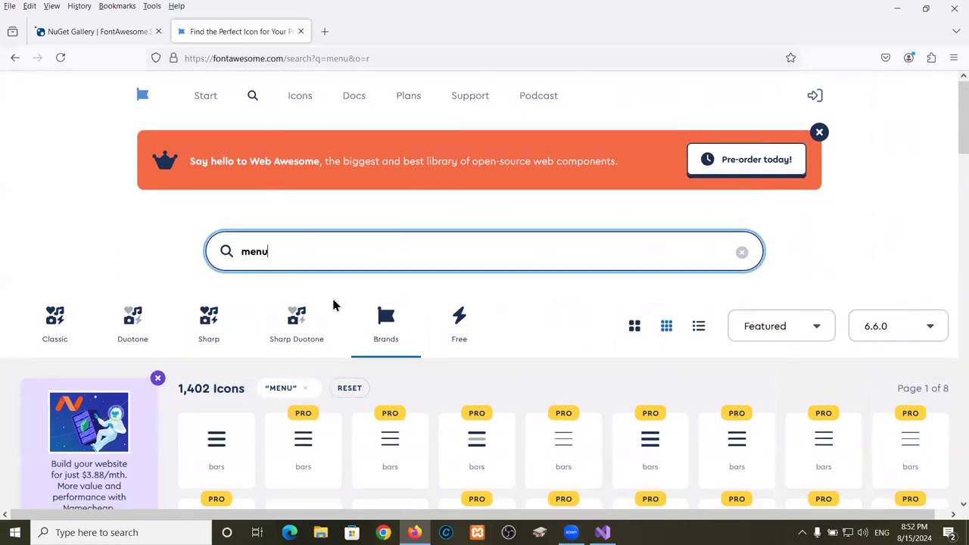
Search the Font Awesome icons for "list" and look at the first list icon.
drag(288, 252, 199, 246)
text(list)
scroll(265, 414, down, 1)
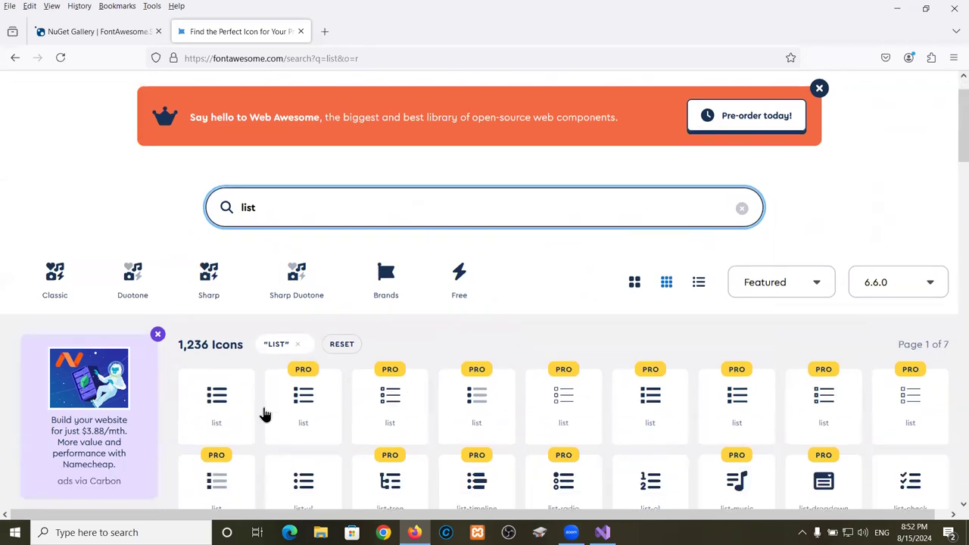
scroll(265, 414, down, 3)
click(222, 303)
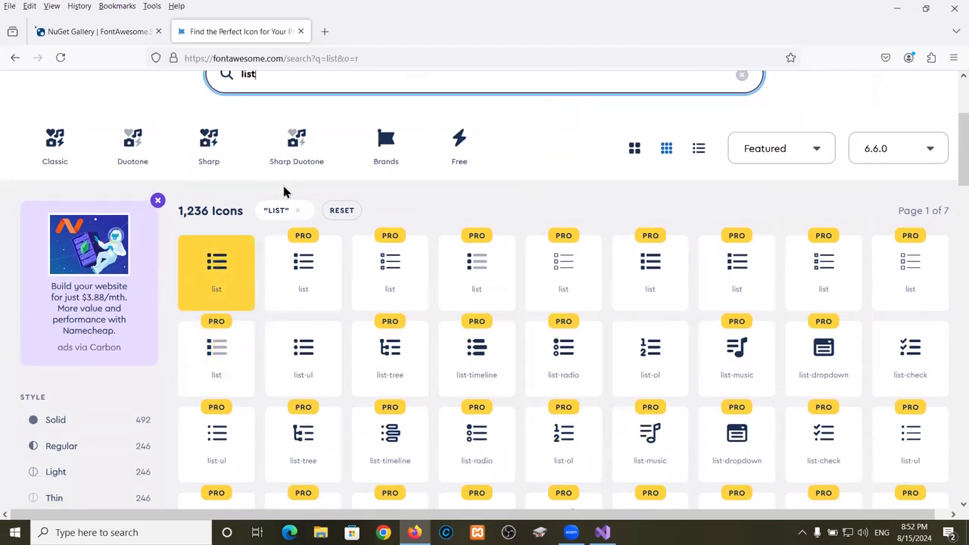
Search the Font Awesome icons for "bar" and open the details of the free bars icon.
key(ctrl+a)
key(BackSpace)
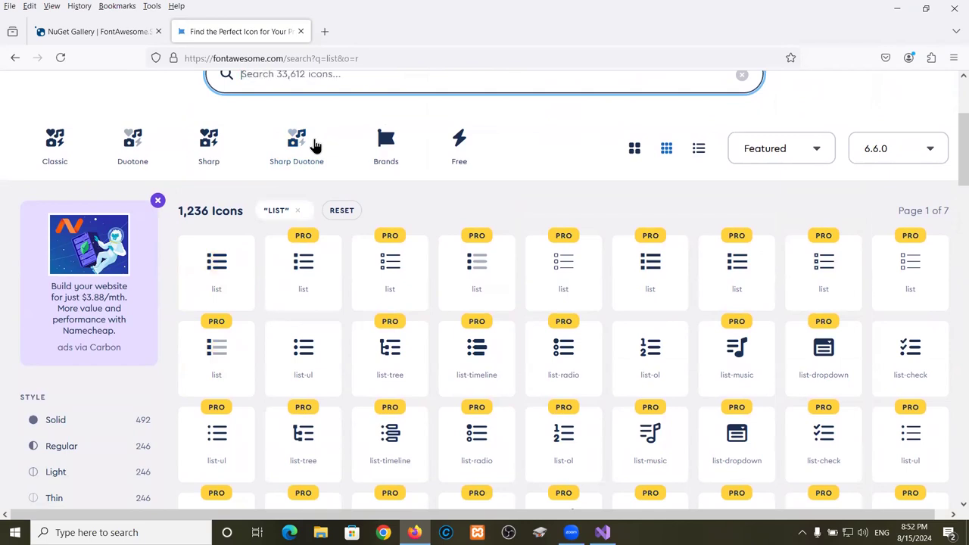
text(bar)
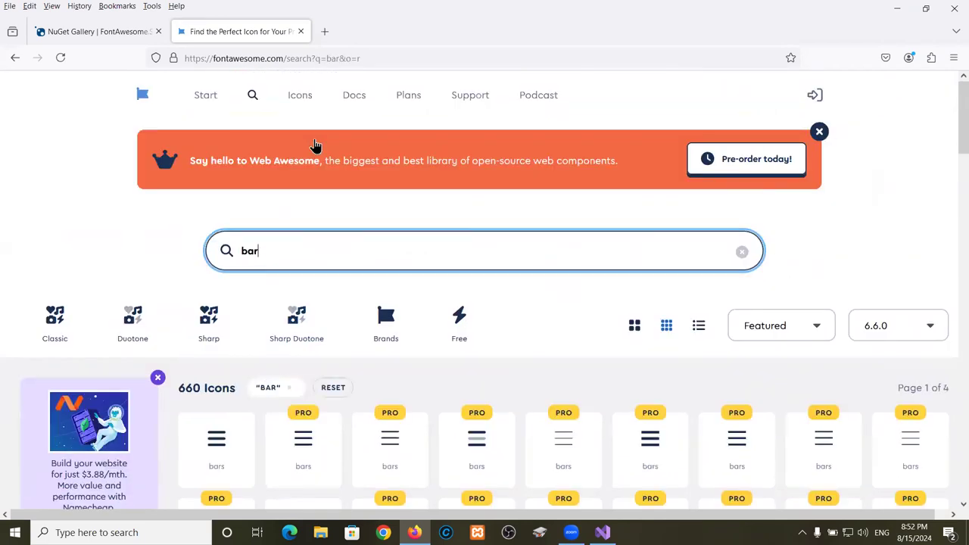
scroll(264, 449, down, 3)
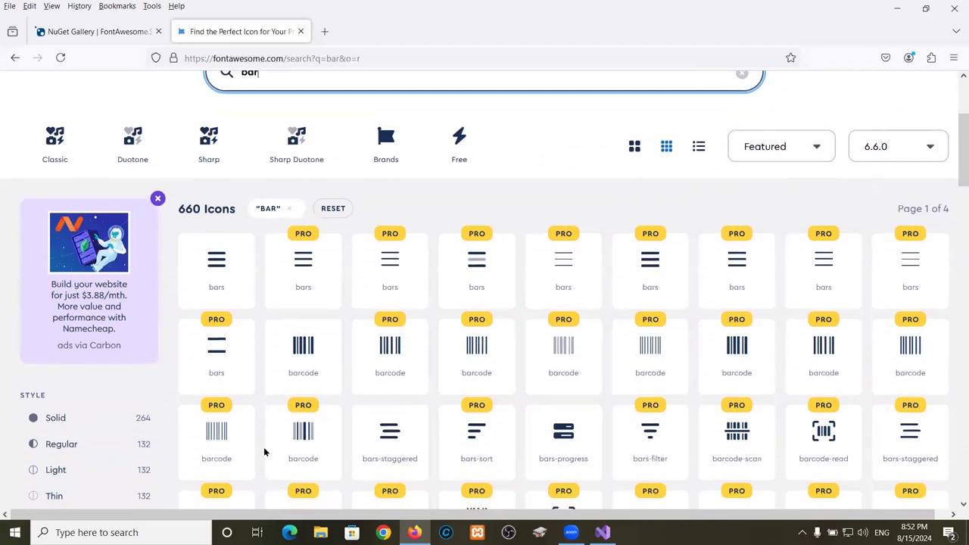
click(223, 271)
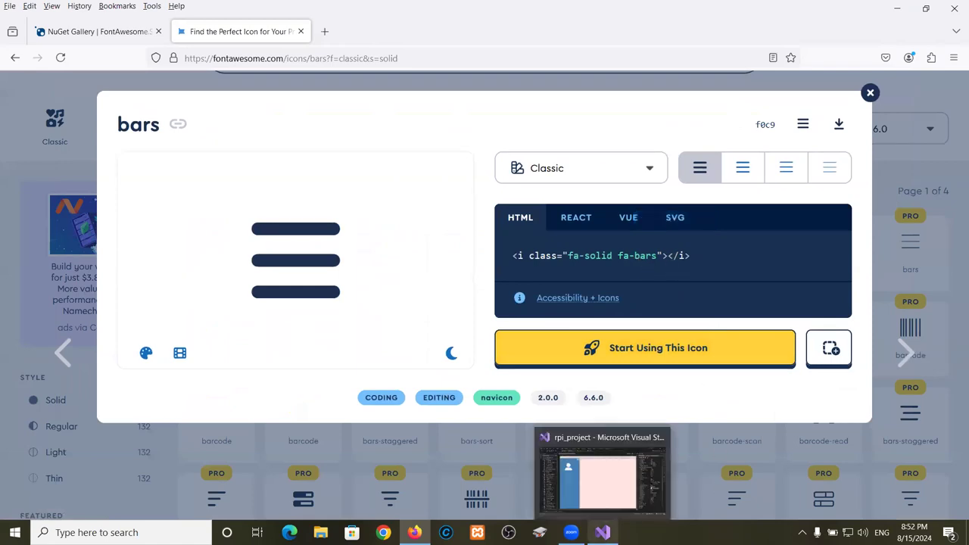
Return to Visual Studio and try BarsProgress and the values after it as the side panel button's IconChar.
click(603, 532)
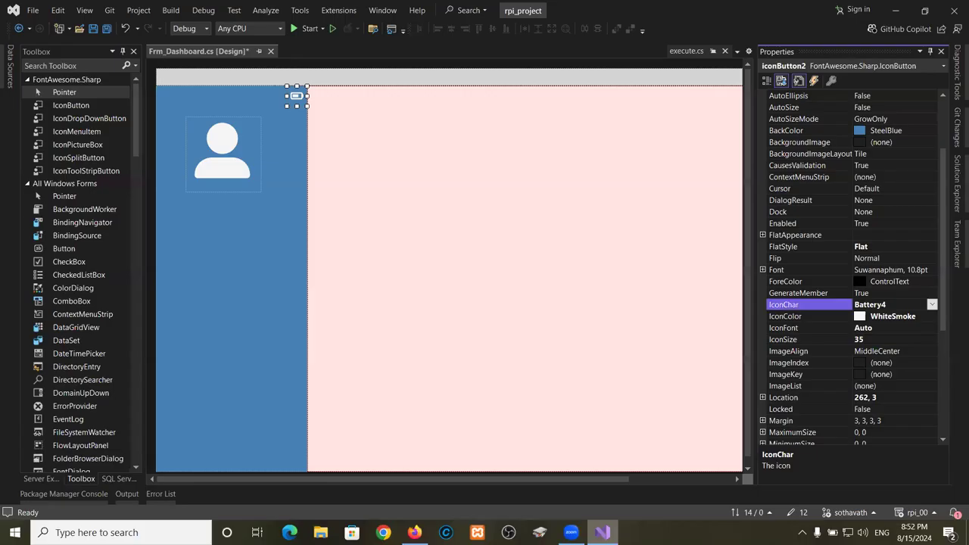
click(932, 305)
key(Up)
key(Up)
key(Up)
key(Up)
key(Up)
key(Up)
key(Up)
key(Up)
key(Up)
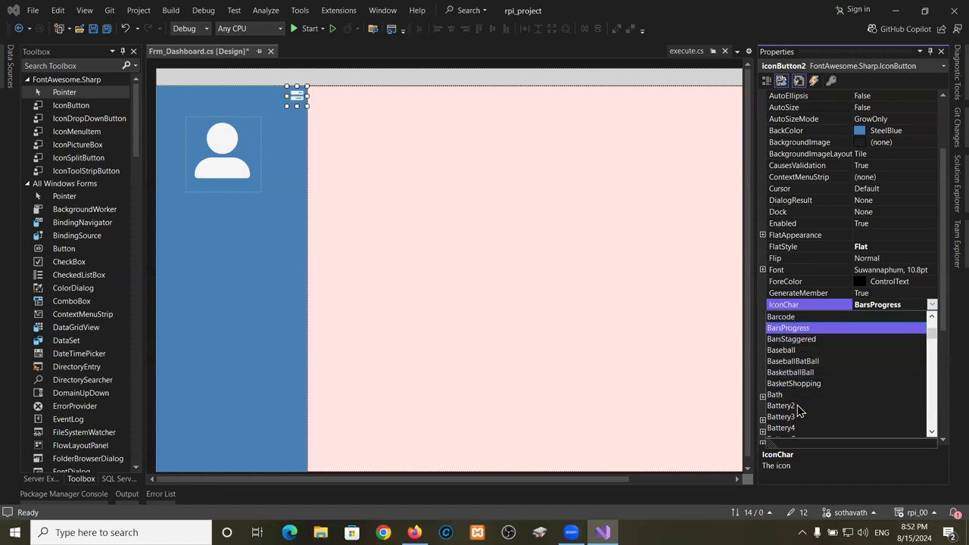
click(784, 331)
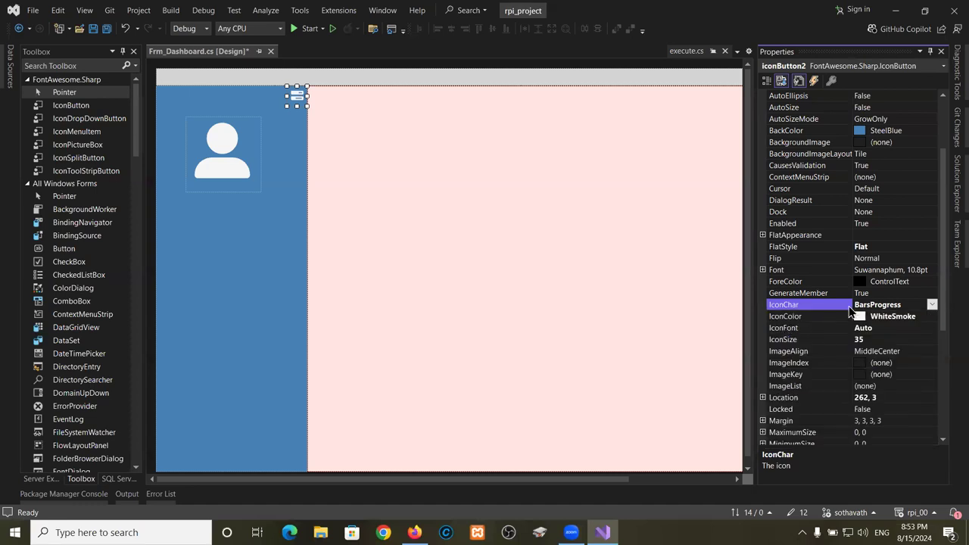
double_click(901, 304)
double_click(901, 303)
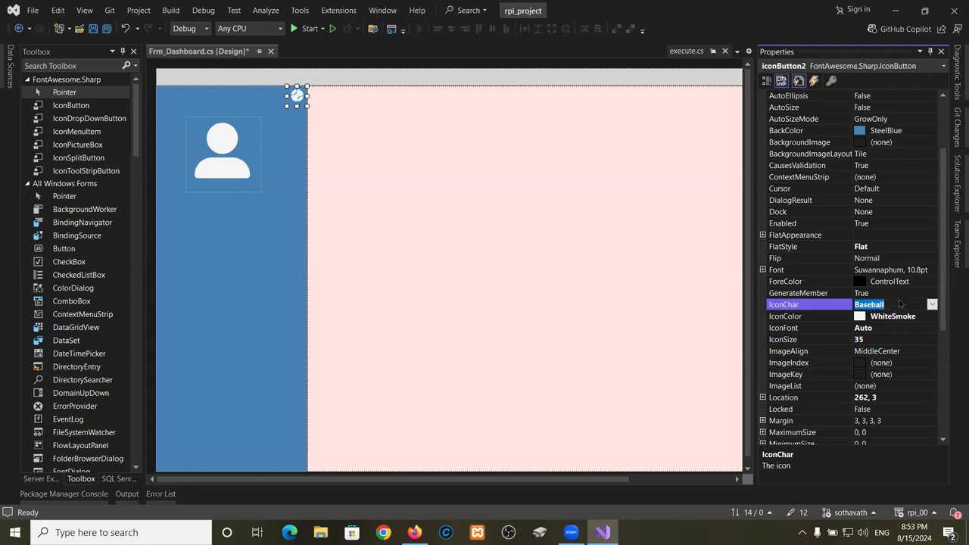
Look through the IconChar names starting with L and choose List for the side panel button.
text(LIL)
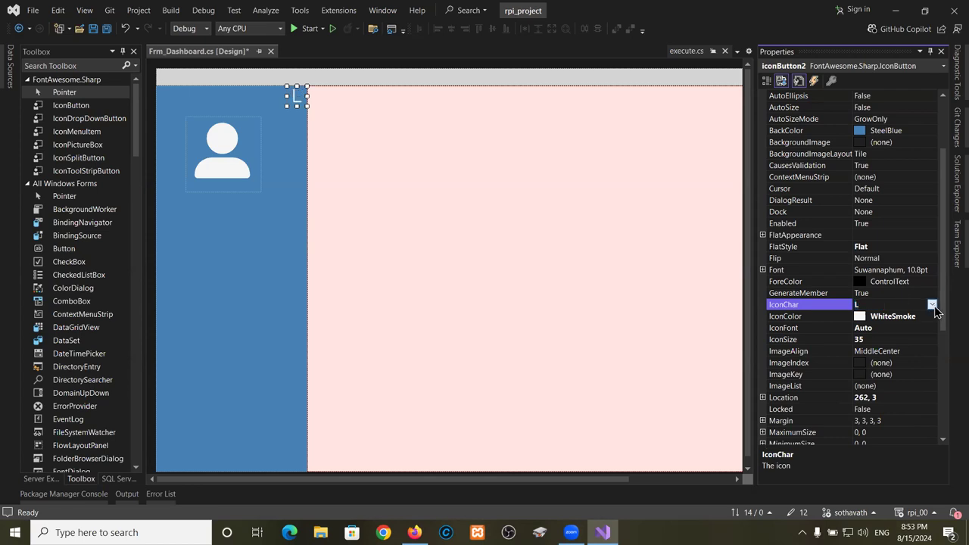
click(932, 304)
key(Down)
key(Down)
key(Down)
key(Down)
key(Down)
key(Down)
key(Down)
key(Down)
key(Down)
key(Down)
key(Down)
key(Down)
key(Down)
key(Down)
key(Down)
key(Down)
key(Down)
key(Down)
key(Down)
key(Down)
key(Down)
key(Down)
key(Down)
key(Down)
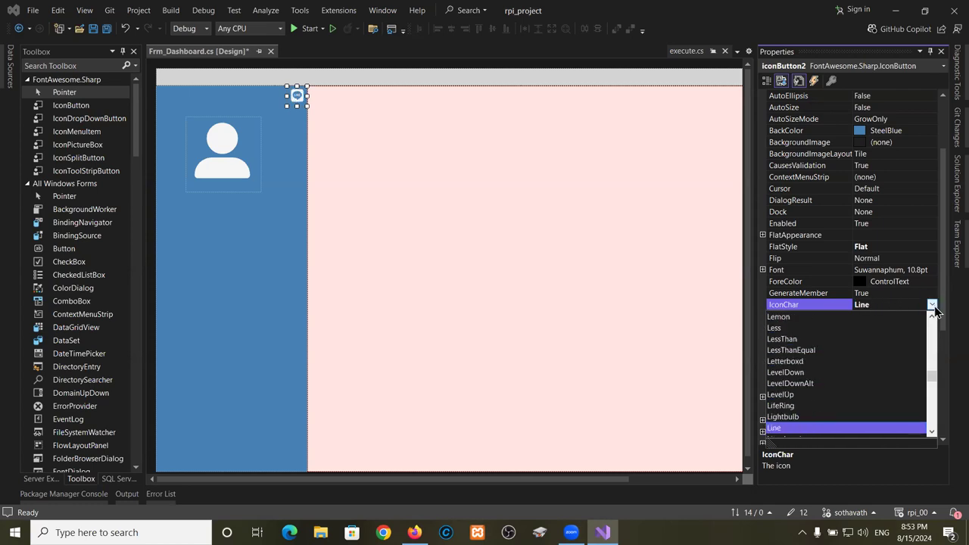
key(Down)
key(Down)
key(Down)
key(Down)
key(Down)
key(Down)
key(Down)
key(Down)
key(Down)
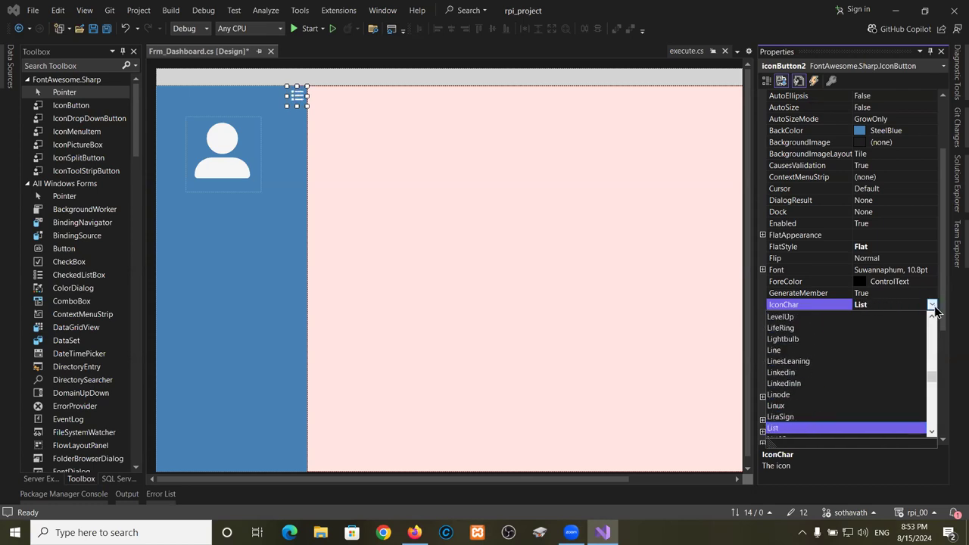
key(Up)
key(Up)
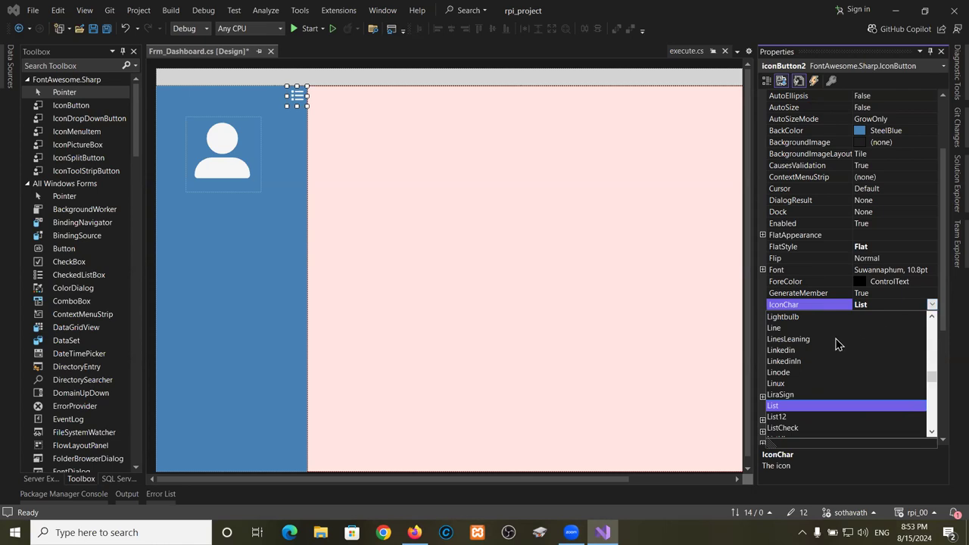
click(774, 409)
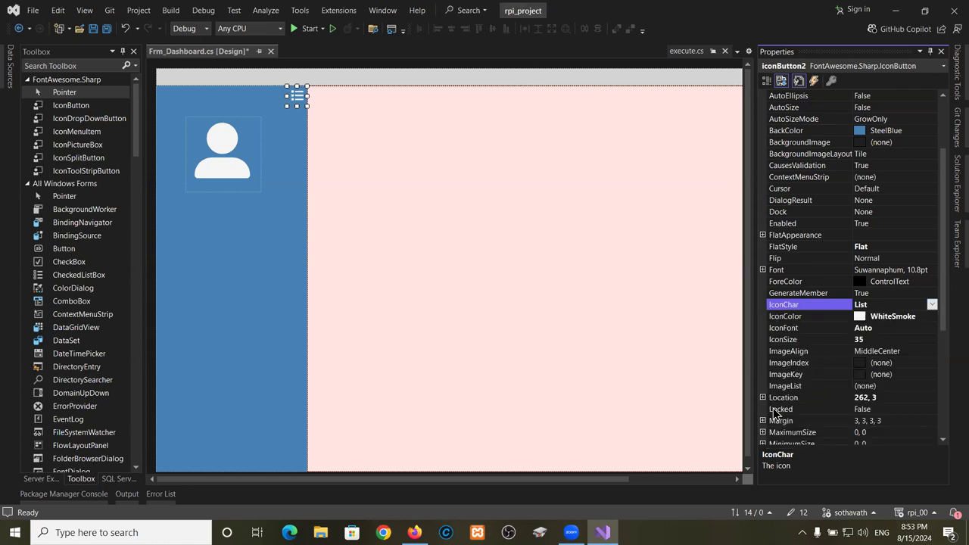
Cycle through the neighbouring list icons and settle on ListUl as the side panel button's IconChar.
double_click(874, 305)
double_click(875, 305)
double_click(875, 305)
double_click(874, 305)
double_click(874, 306)
double_click(875, 305)
double_click(874, 305)
double_click(875, 305)
Shift the list icon button slightly inward from the side panel's corner to location 259, 6.
key(ctrl+z)
key(ctrl+z)
key(ctrl+z)
key(ctrl+z)
key(ctrl+z)
key(ctrl+z)
click(251, 262)
click(302, 110)
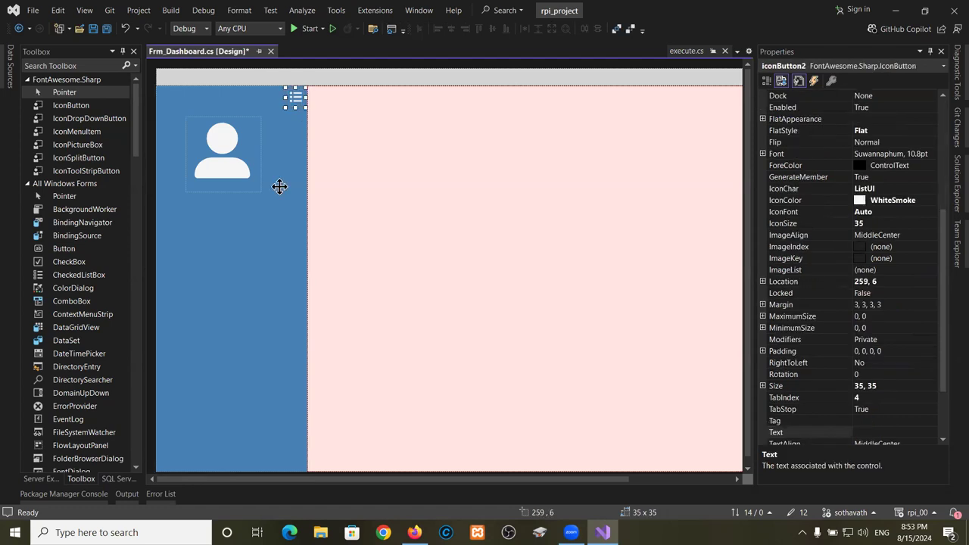
click(268, 273)
key(ctrl+z)
Rename the side panel's list icon button to Btn_Menu.
drag(943, 308, 910, 99)
click(819, 118)
click(819, 117)
text(Btn)
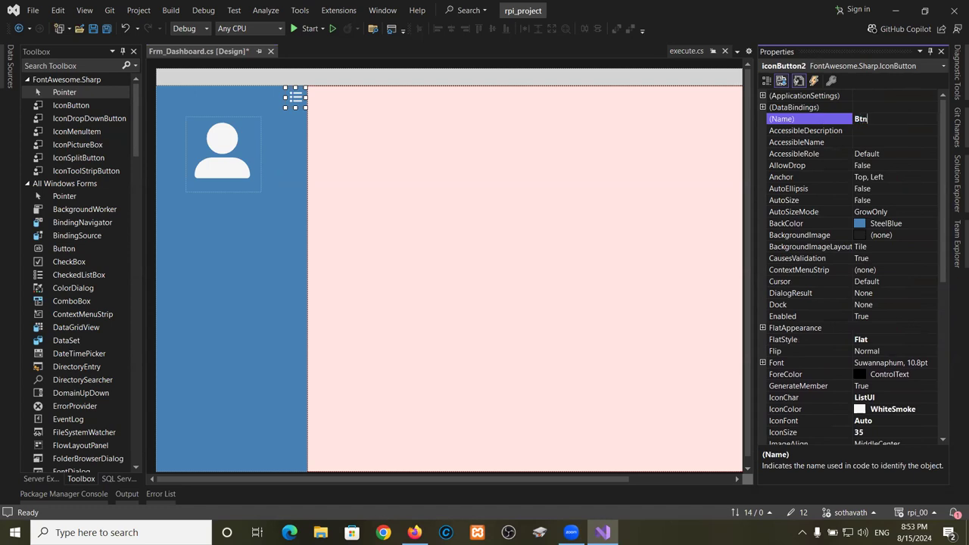
text(_Menu)
click(302, 135)
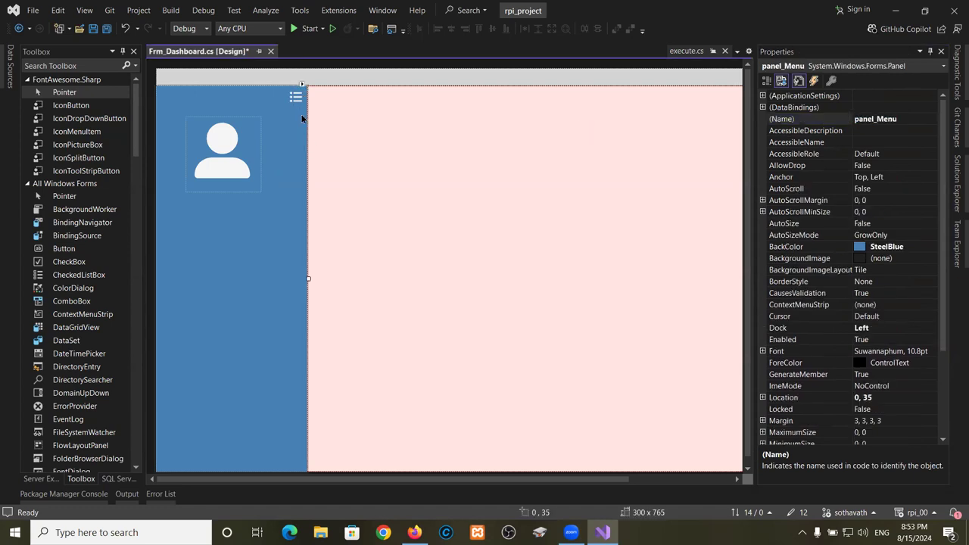
Duplicate the Btn_Menu button and place the copy below the user icon at location 5, 302.
click(300, 107)
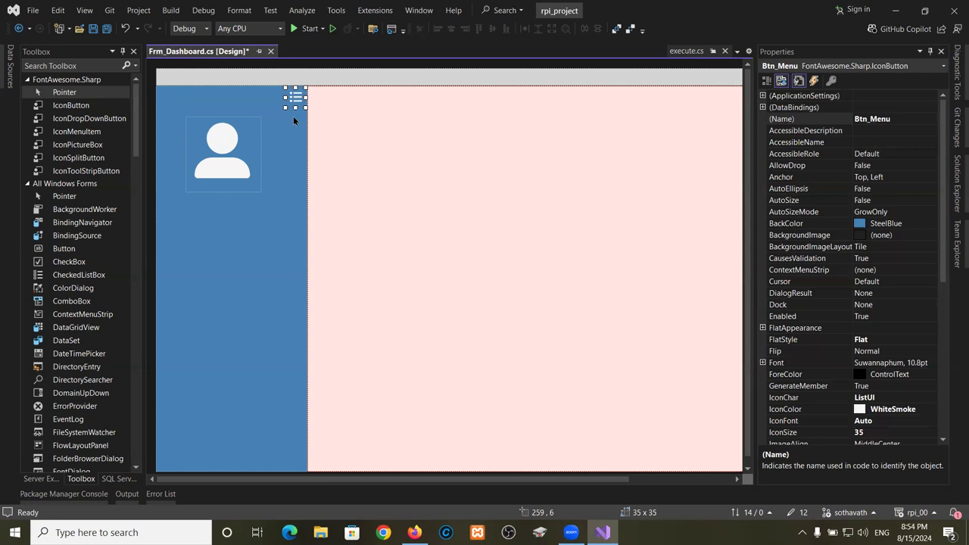
key(ctrl+v)
drag(230, 278, 166, 246)
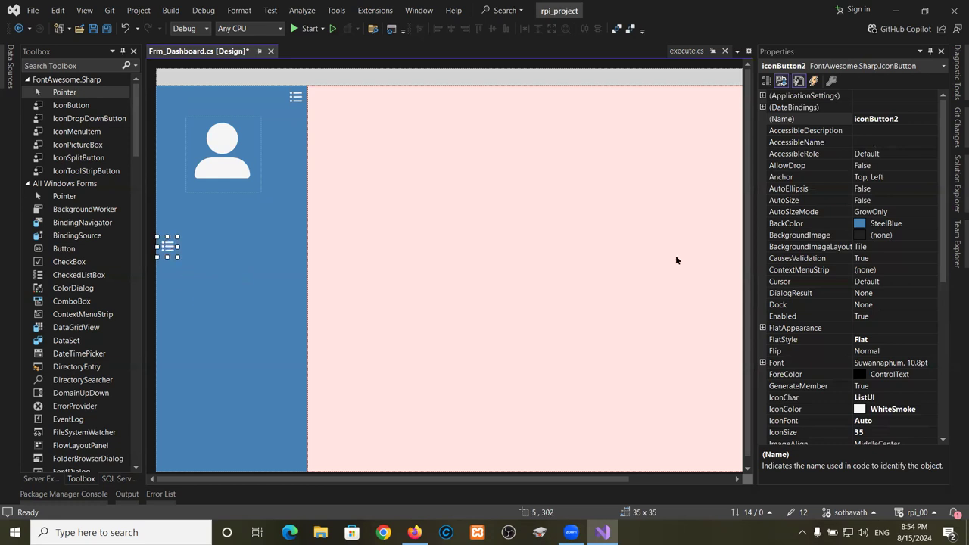
Rename the duplicated icon button to Btn_Home.
click(910, 118)
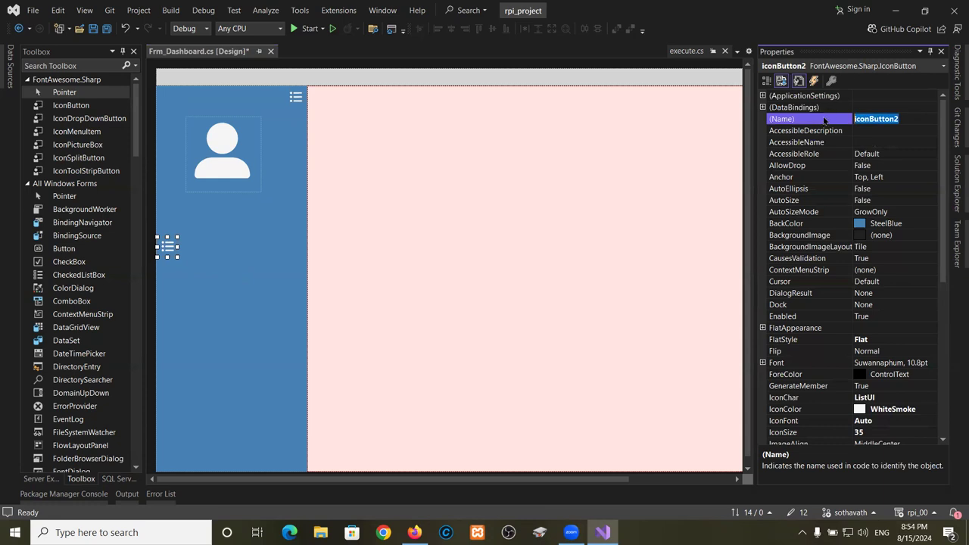
key(BackSpace)
text(Btn_Home)
key(Return)
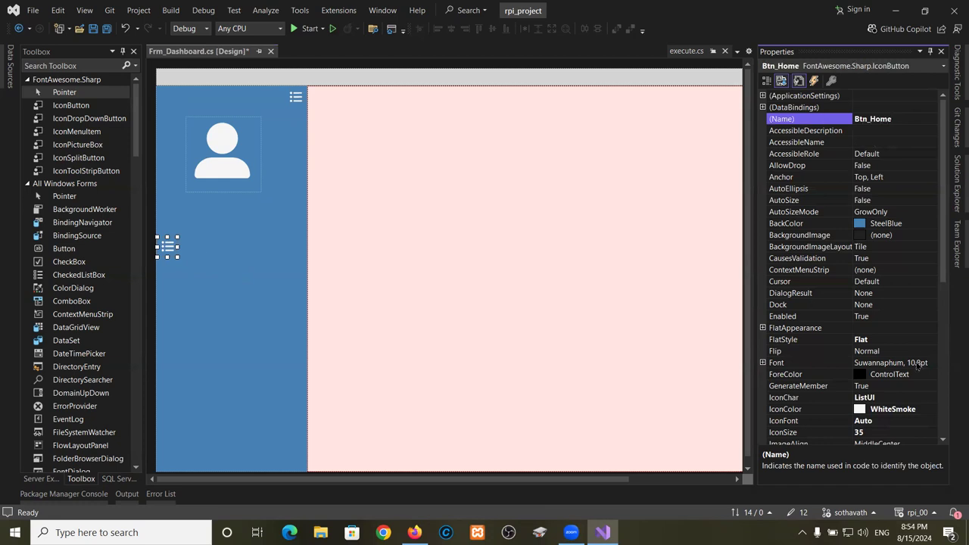
Look through the IconChar names starting with H and choose House for Btn_Home.
scroll(938, 297, down, 3)
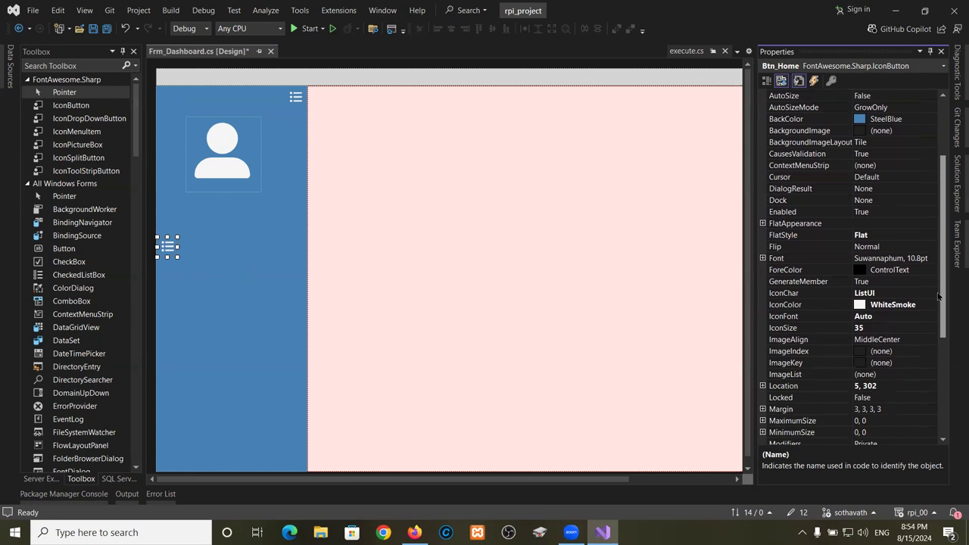
scroll(936, 291, up, 1)
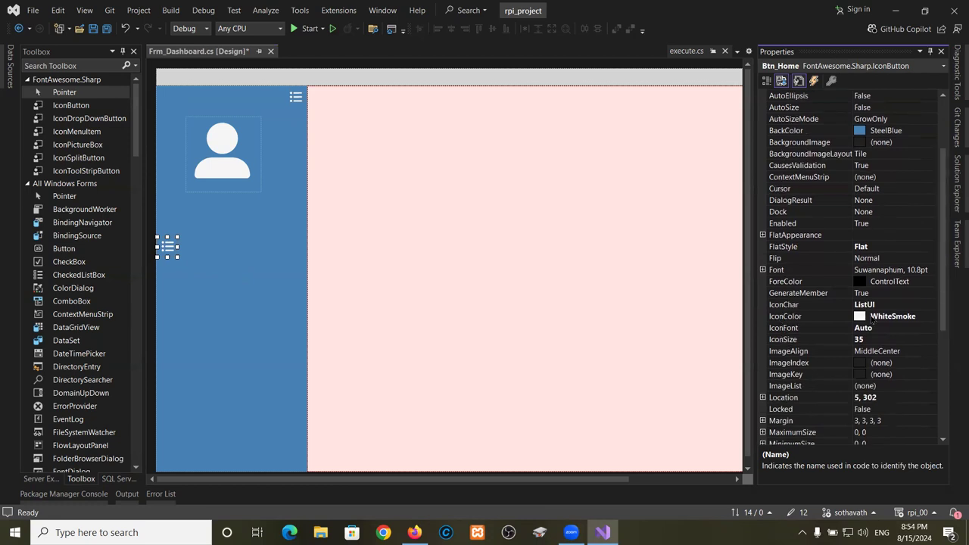
click(891, 304)
text(H)
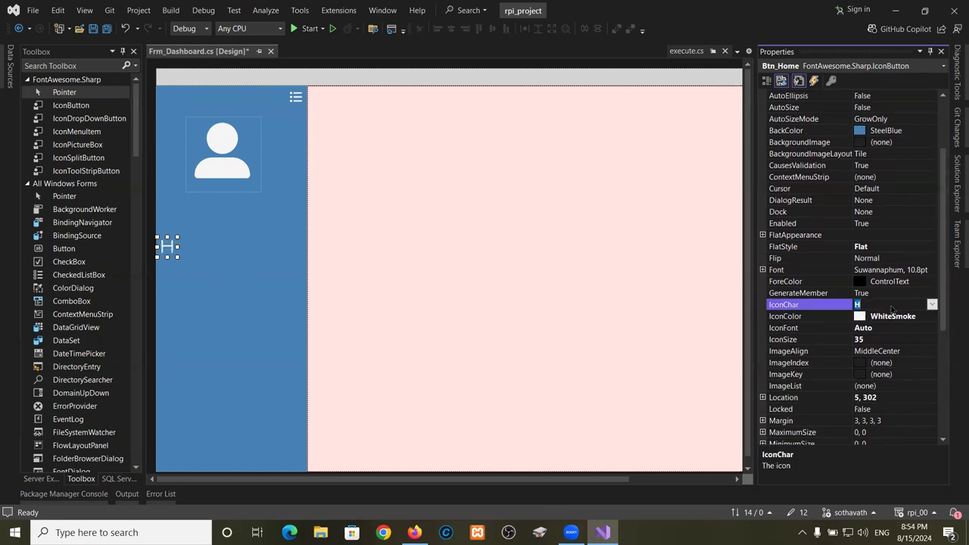
click(932, 304)
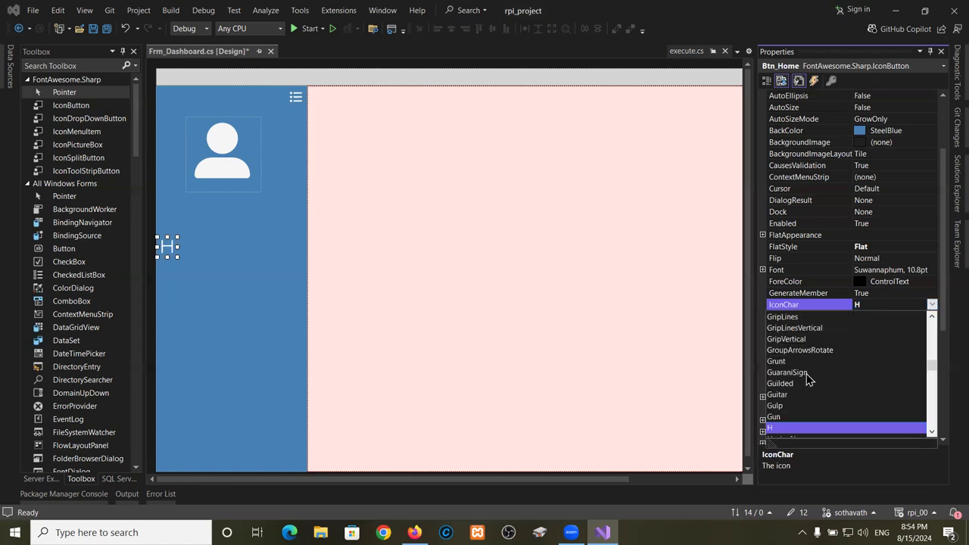
text(ands)
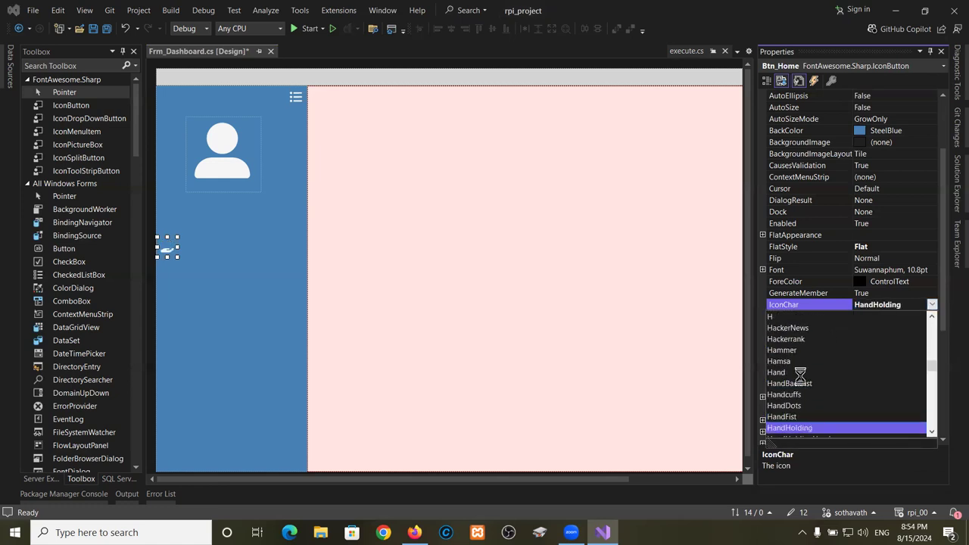
key(Down)
key(Down)
key(Down)
key(Down)
key(Down)
key(Down)
key(Down)
key(Down)
key(Down)
key(Down)
key(Down)
key(Down)
key(Down)
key(Down)
key(Down)
key(Down)
key(Down)
key(Down)
key(Down)
key(Down)
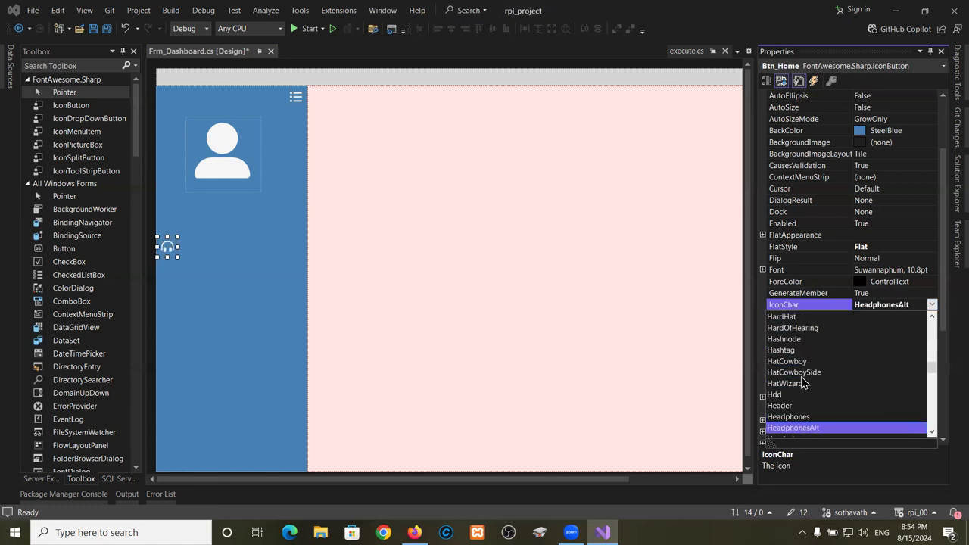
key(Down)
key(Down)
key(Down)
key(Down)
key(Down)
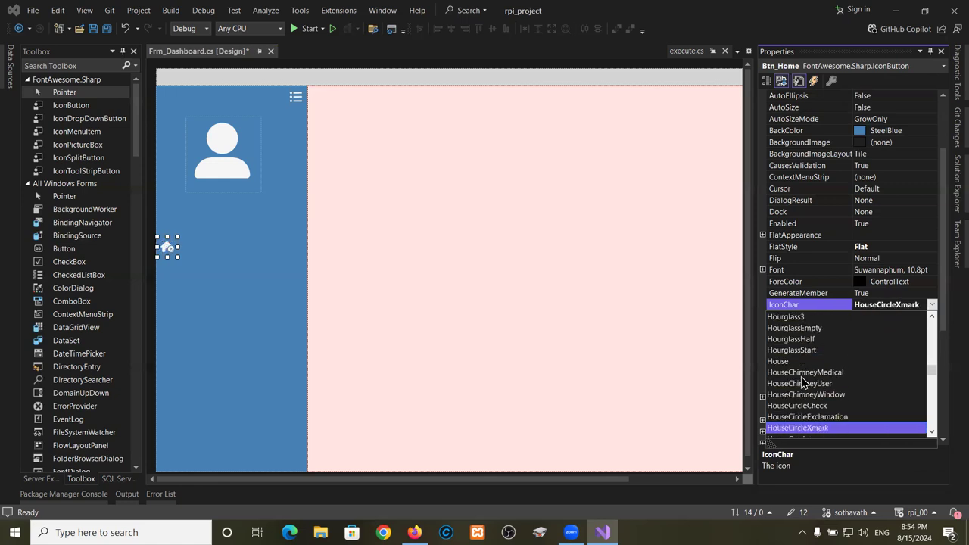
key(Up)
key(Up)
key(Up)
key(Up)
key(Up)
key(Up)
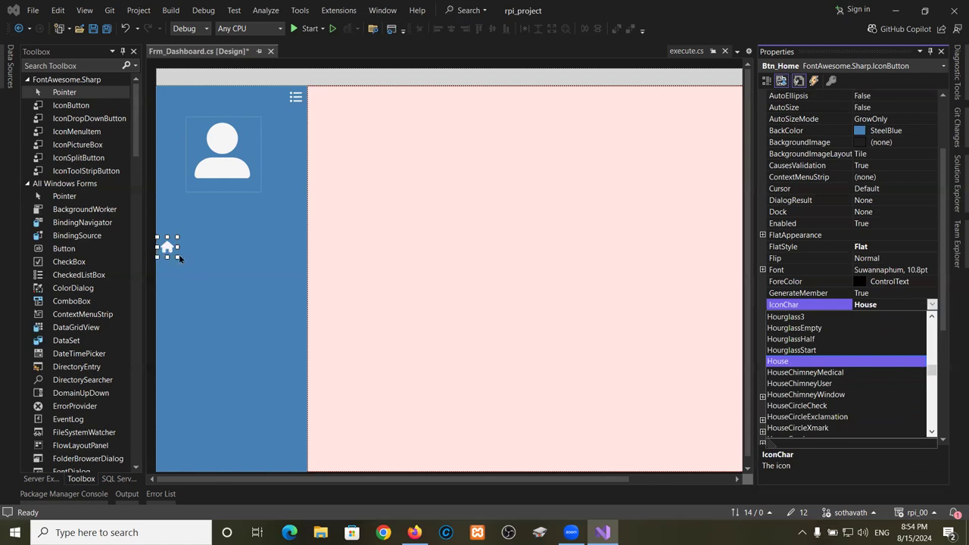
Set the Text of Btn_Home to "ទំព័រដើម | HOME", switching between the Khmer and English input languages.
click(886, 303)
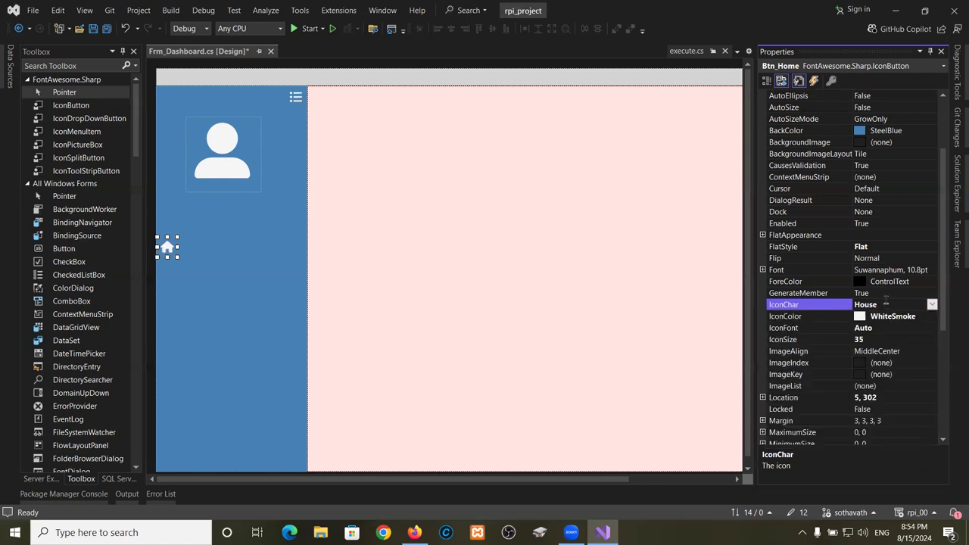
click(188, 302)
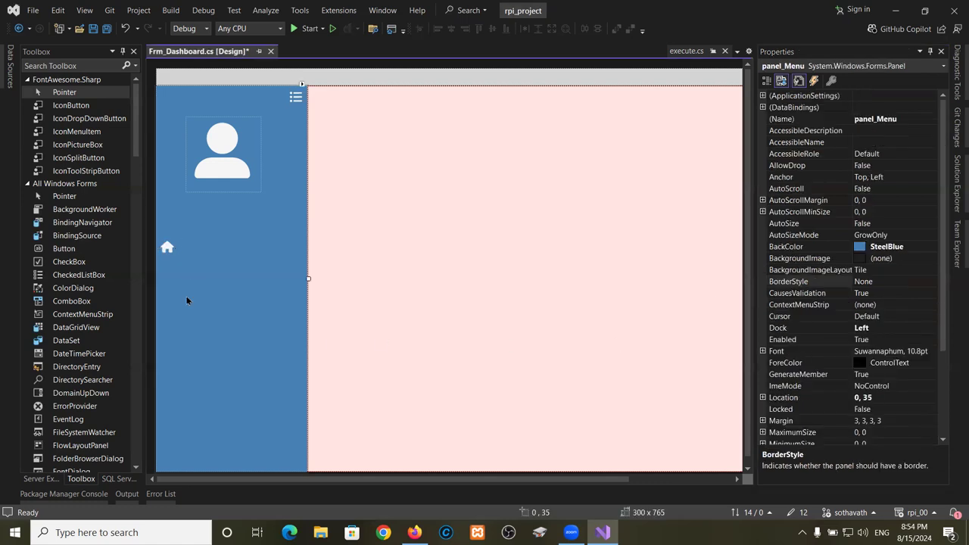
click(167, 250)
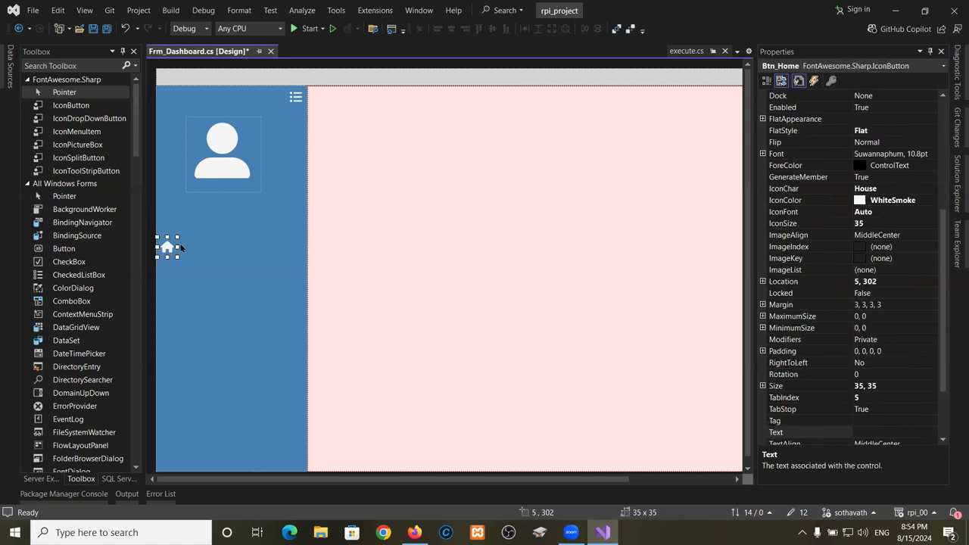
drag(940, 329, 939, 372)
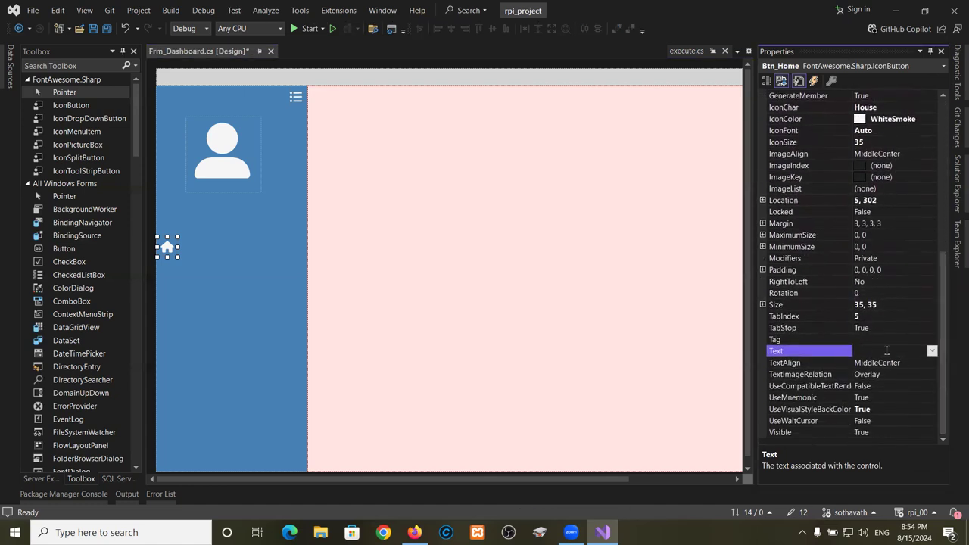
key(alt)
key(alt+shift)
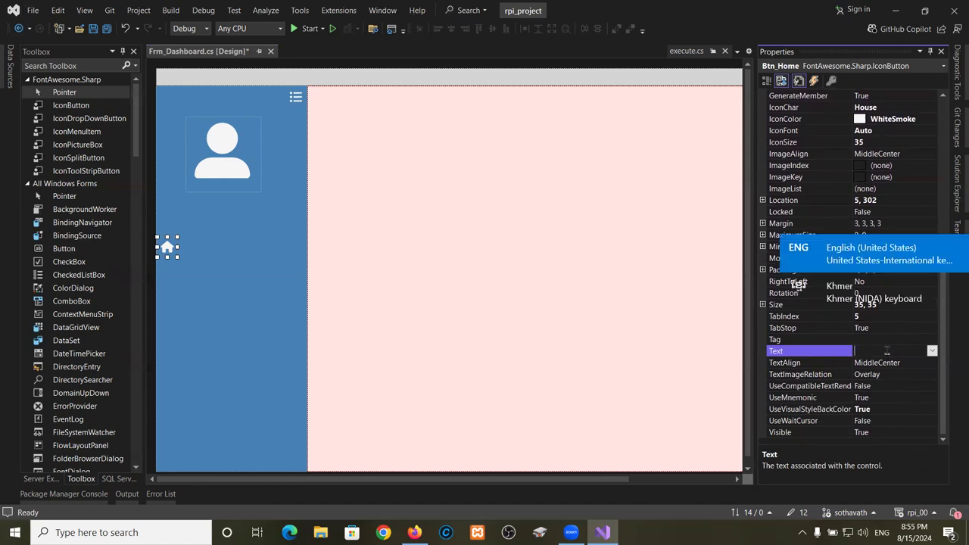
text(TM)
key(BackSpace)
key(BackSpace)
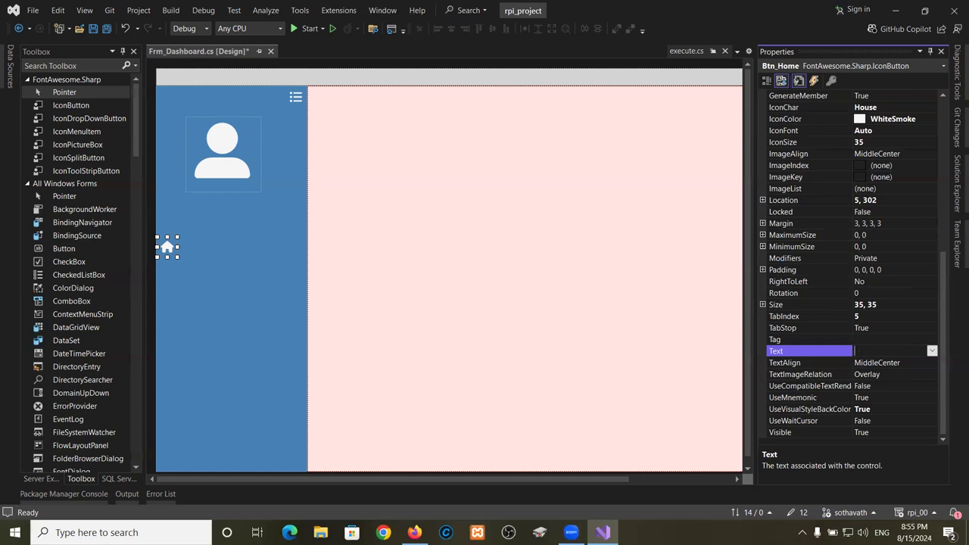
text(ស)
text(ំព)
text(័រដើម)
key(alt+shift)
text(|)
key(alt+shift)
text(ះះហ)
key(BackSpace)
key(BackSpace)
key(BackSpace)
key(alt+shift)
text(HOME)
key(Return)
Widen Btn_Home to about 289 pixels, nearly the side panel's full width, and set its TextImageRelation to ImageBeforeText.
drag(179, 248, 303, 251)
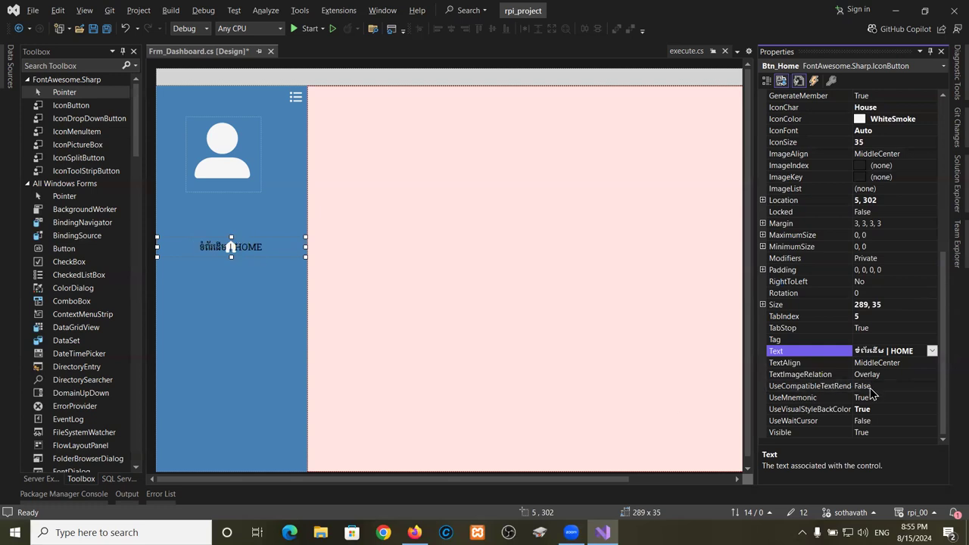
click(785, 375)
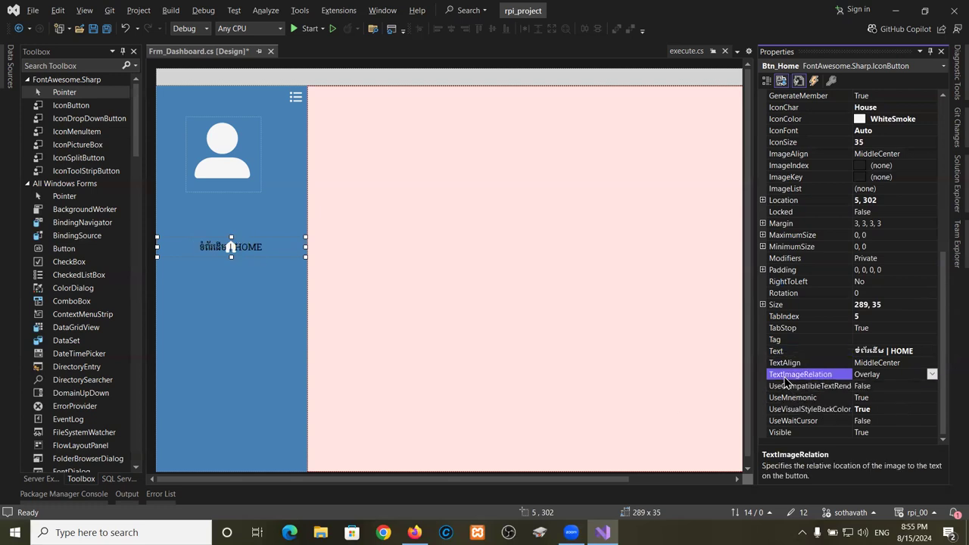
click(931, 374)
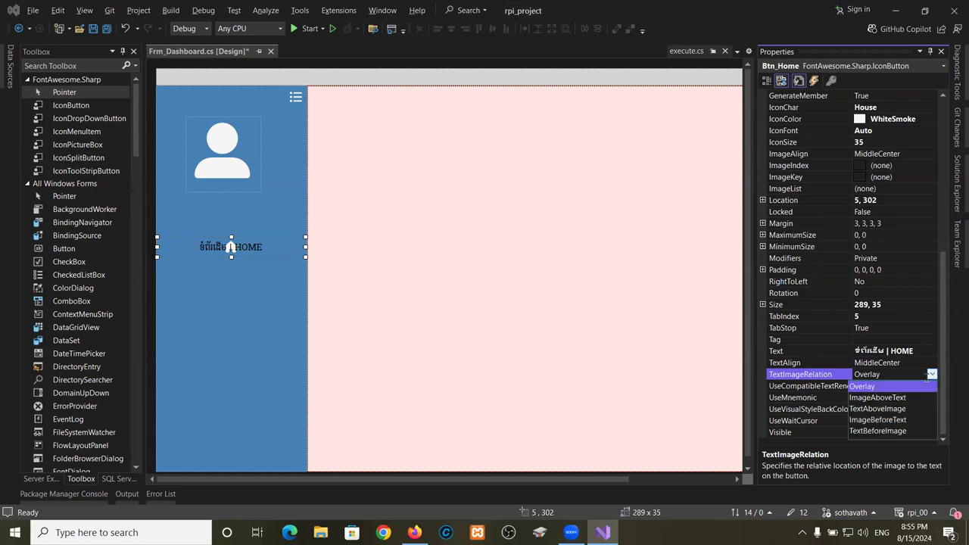
click(871, 420)
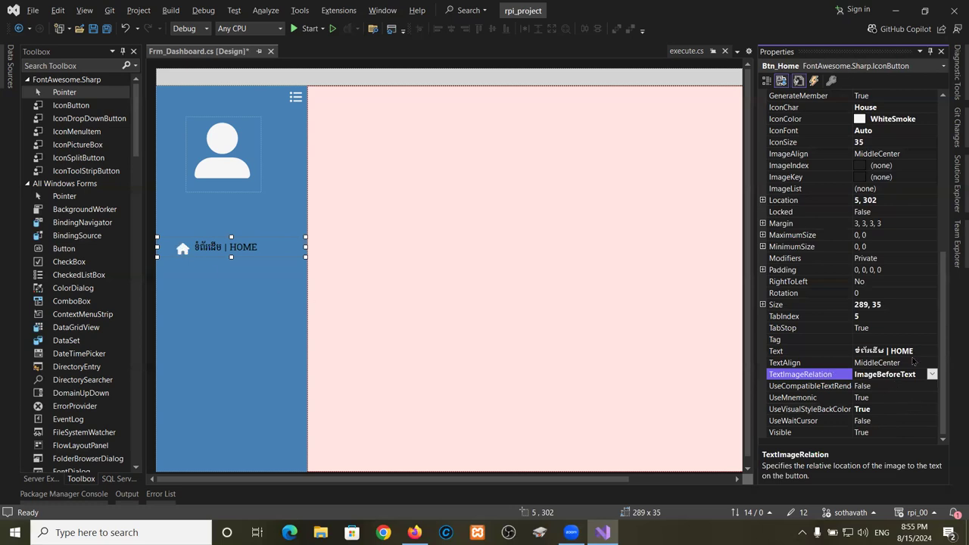
Set the ForeColor of Btn_Home to the web color WhiteSmoke.
scroll(897, 155, up, 3)
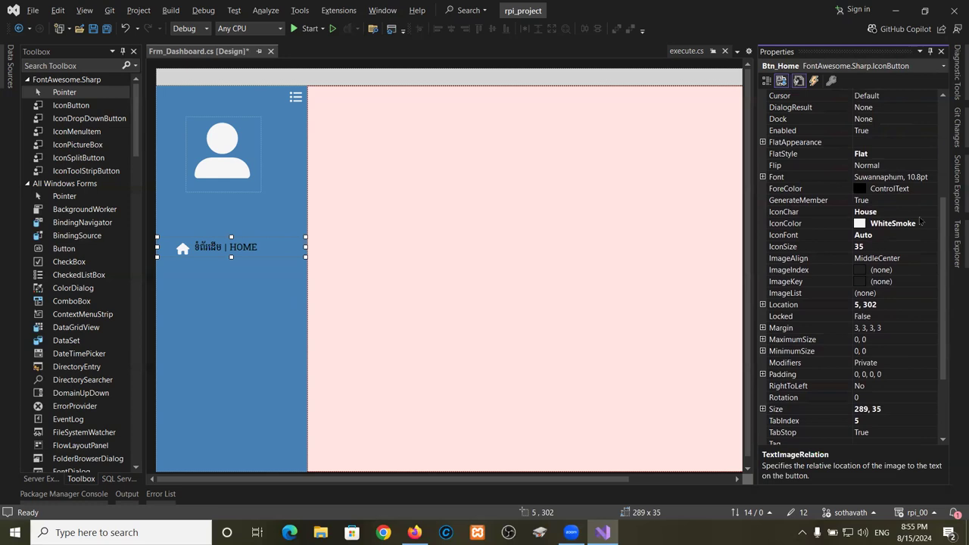
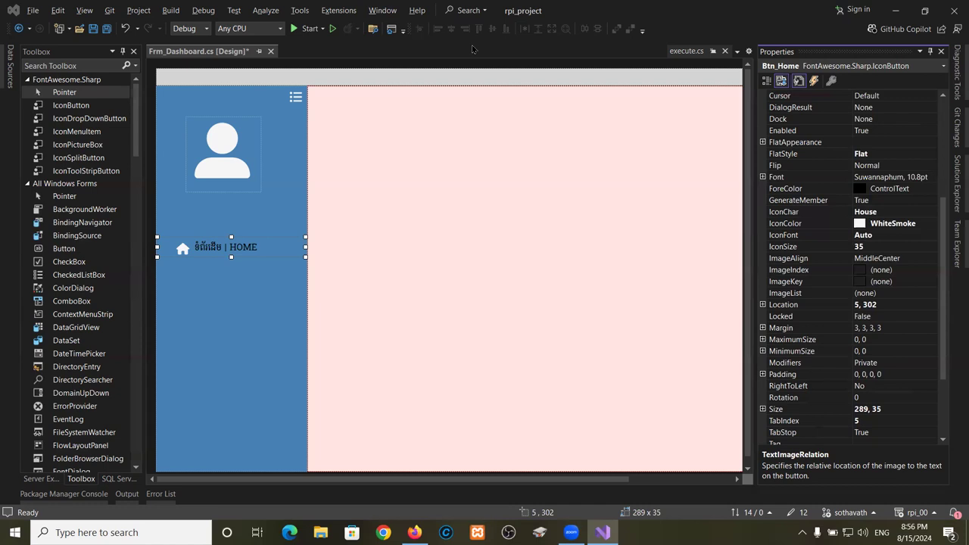
click(923, 189)
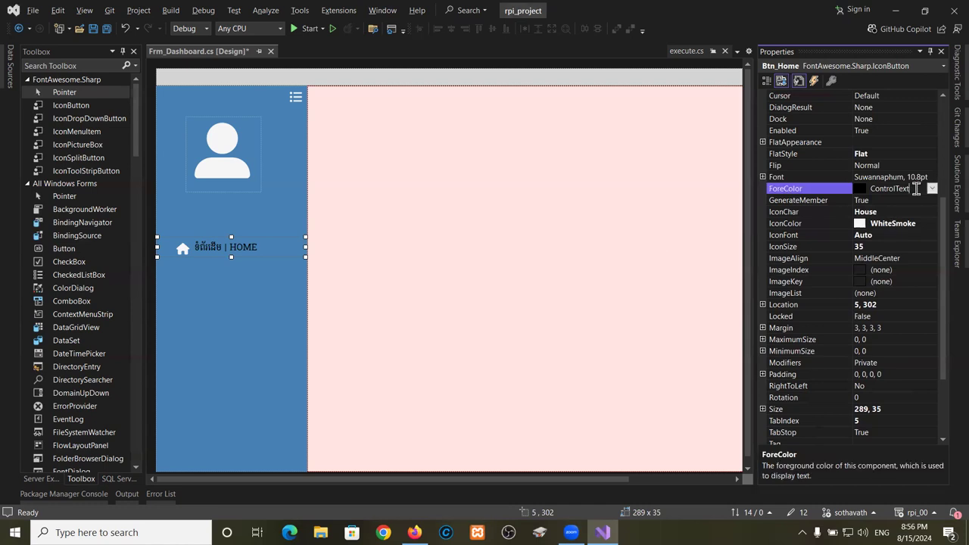
click(931, 189)
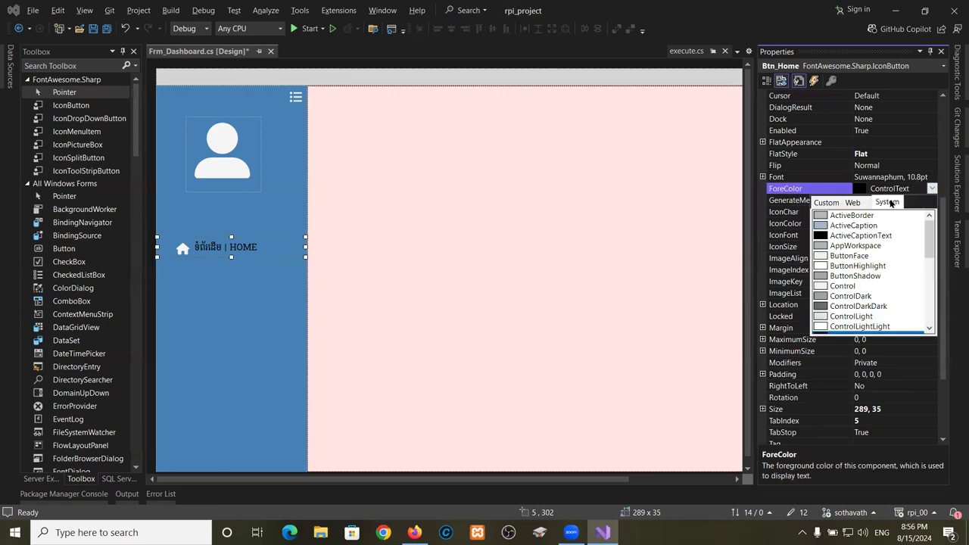
click(851, 203)
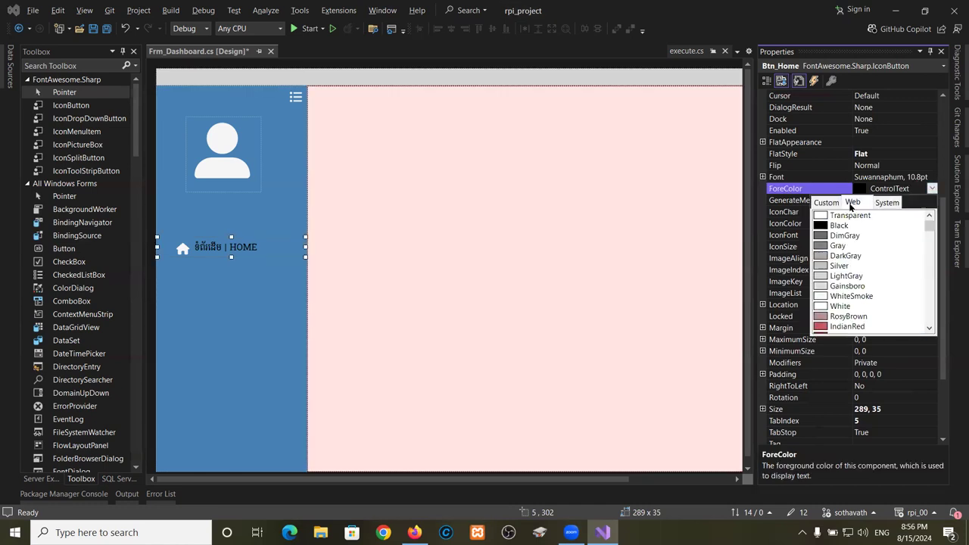
click(848, 296)
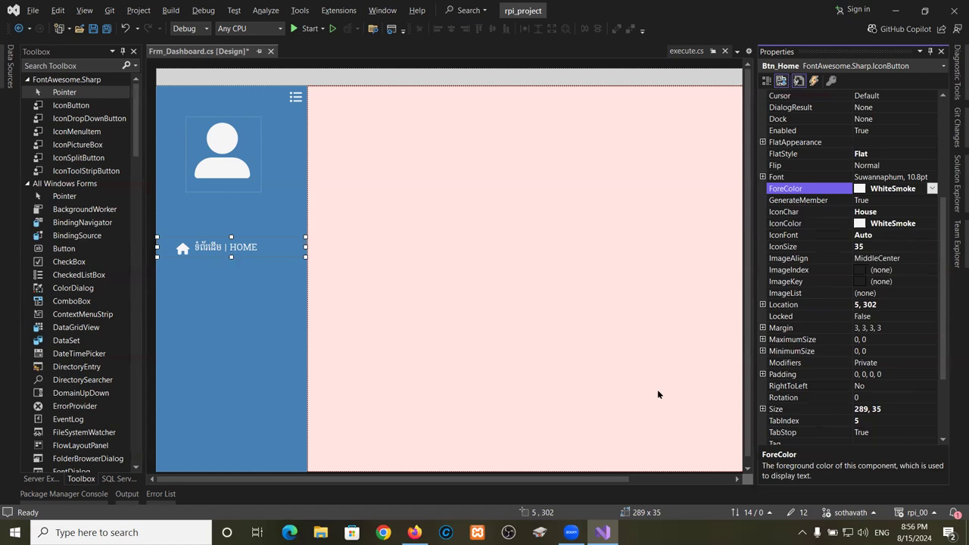
Open the TextAlign choices of Btn_Home and pick MiddleCenter.
scroll(940, 366, down, 2)
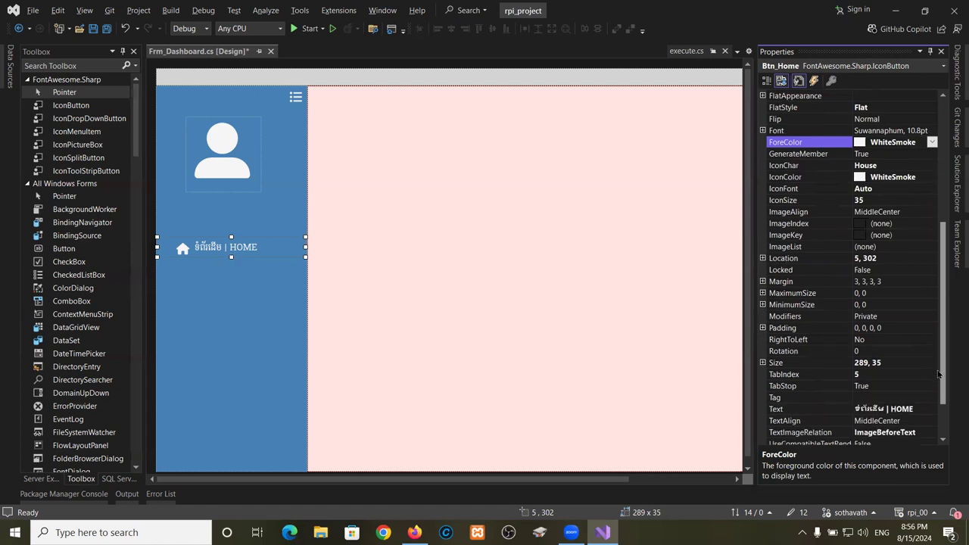
click(888, 364)
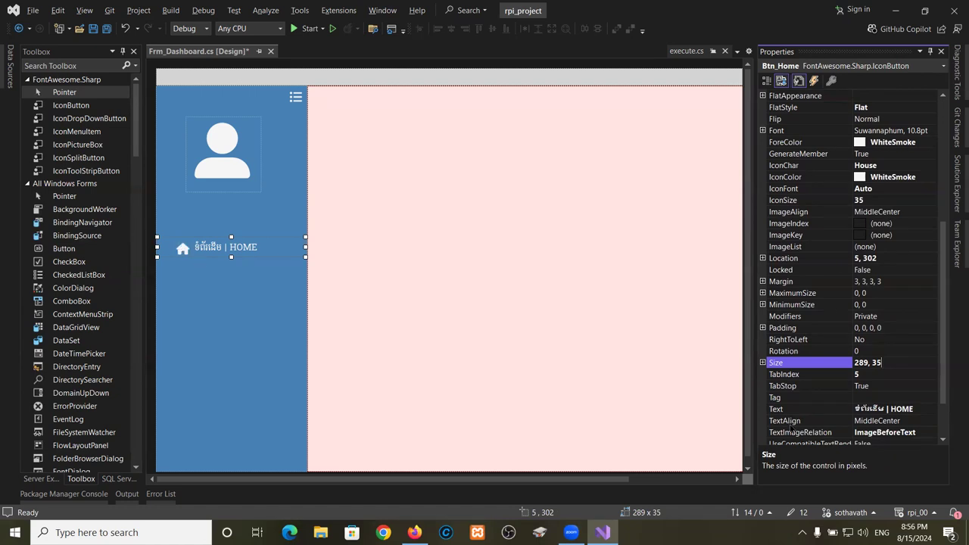
scroll(939, 348, down, 2)
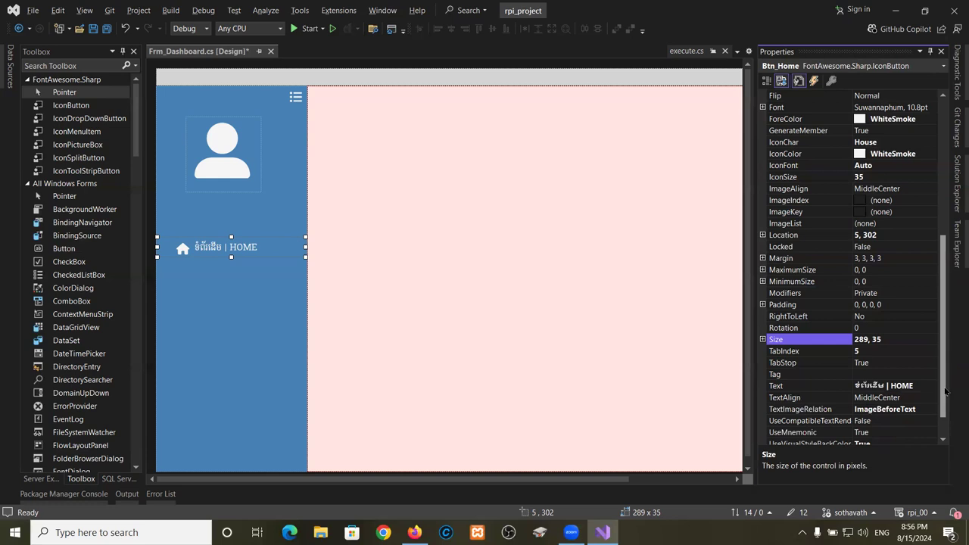
click(886, 363)
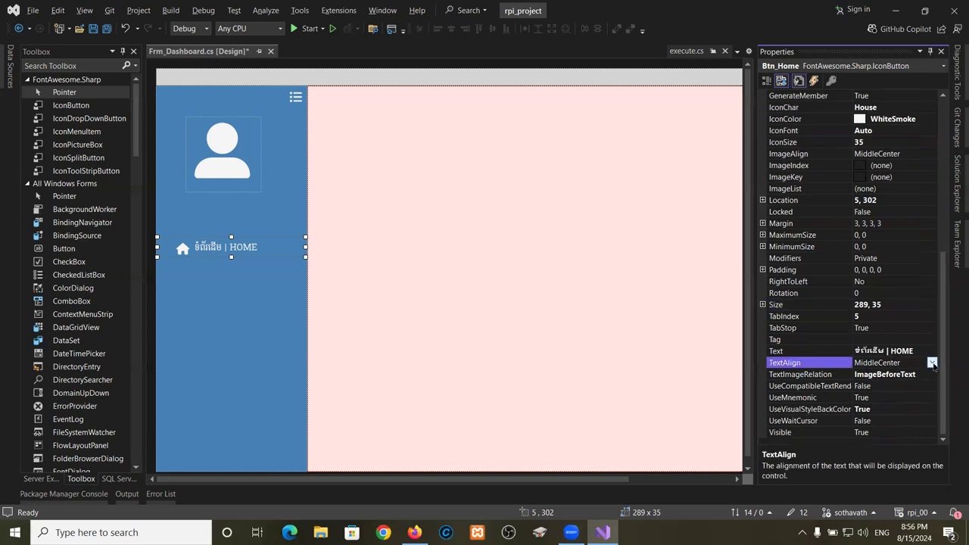
click(933, 364)
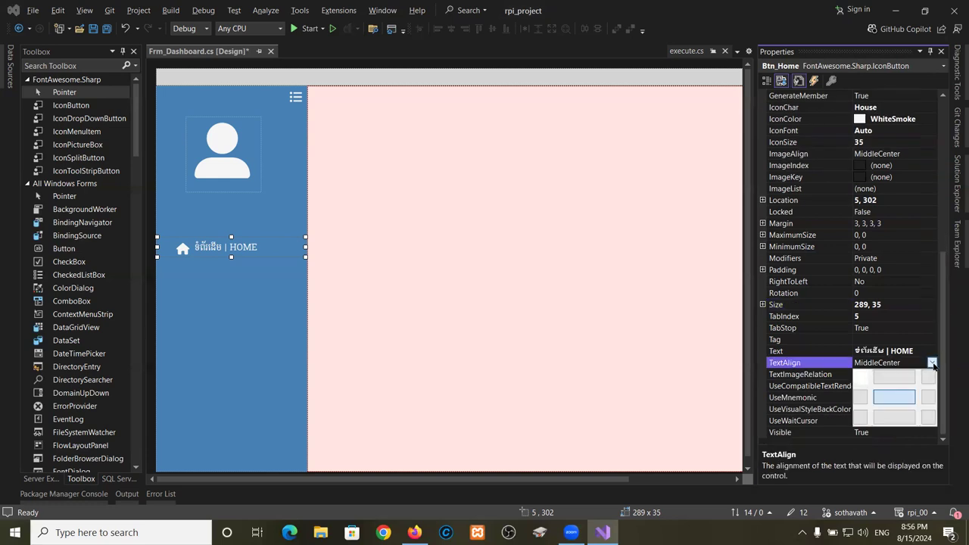
click(899, 400)
Set the ImageAlign of Btn_Home to MiddleLeft.
drag(944, 333, 924, 189)
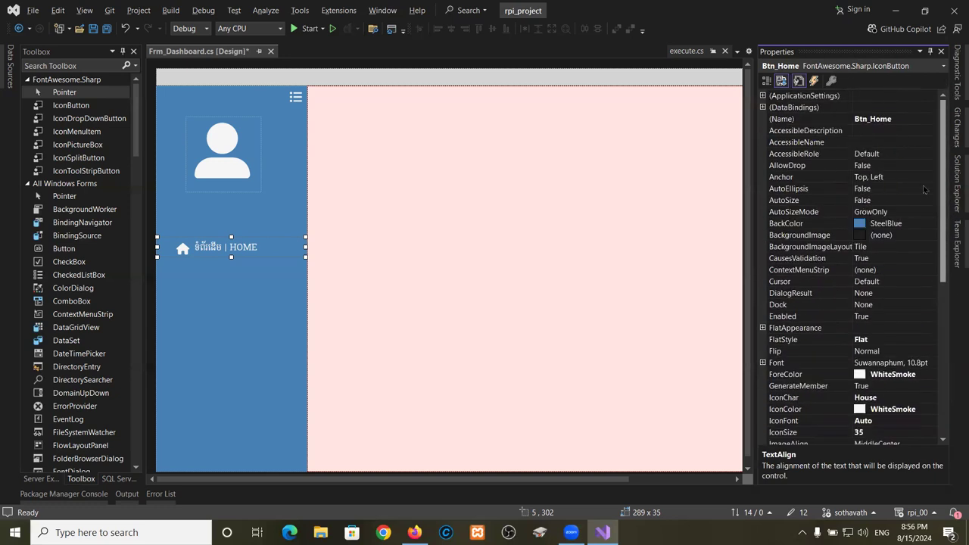
scroll(928, 224, down, 3)
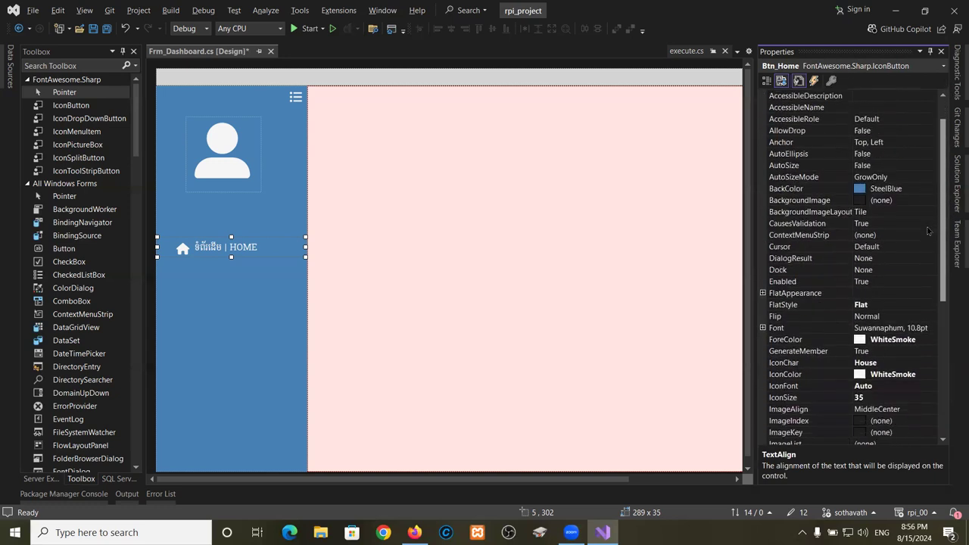
scroll(931, 244, down, 1)
click(804, 329)
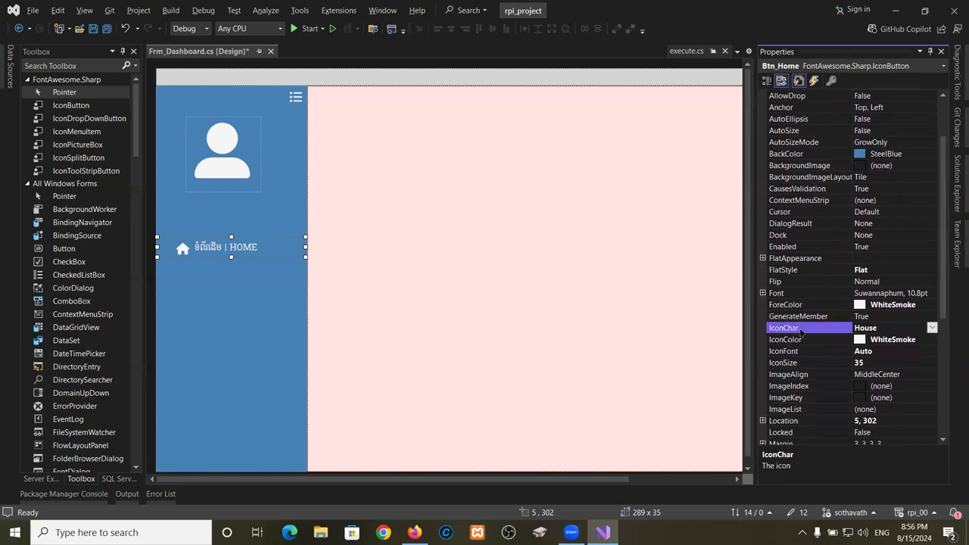
click(885, 375)
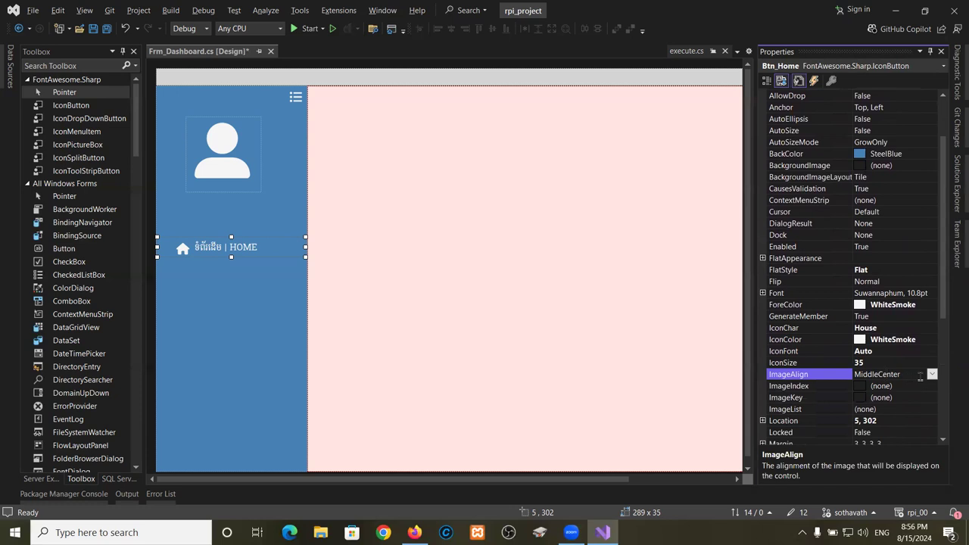
click(933, 374)
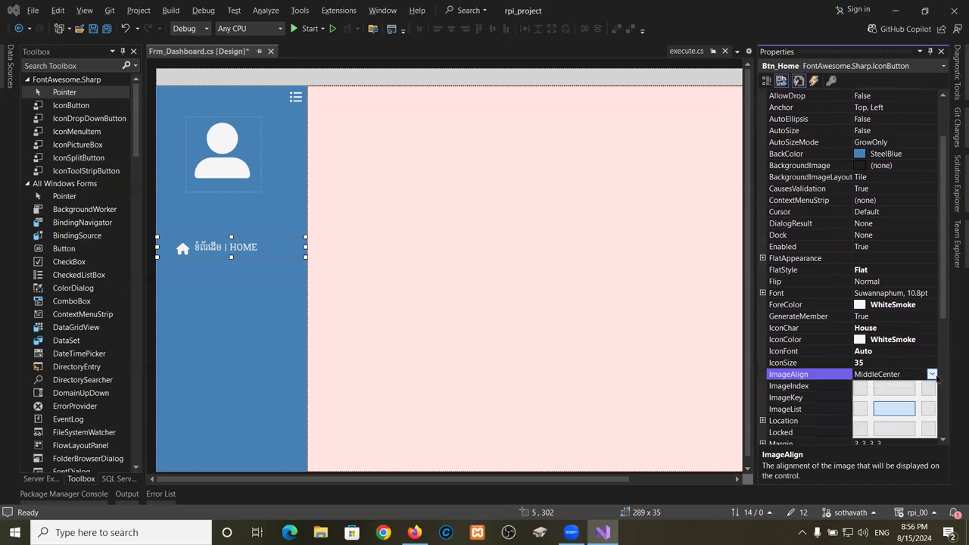
click(859, 409)
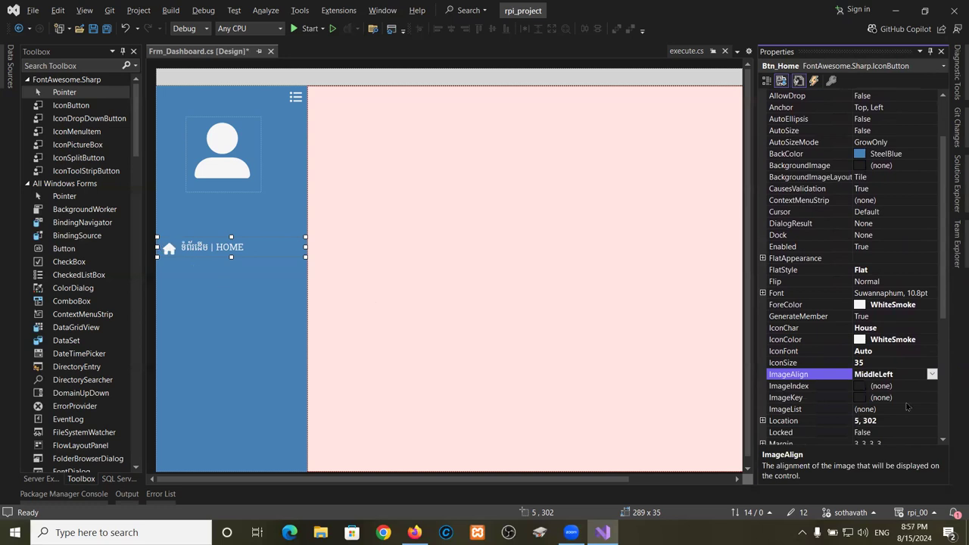
scroll(942, 407, down, 5)
scroll(942, 408, down, 2)
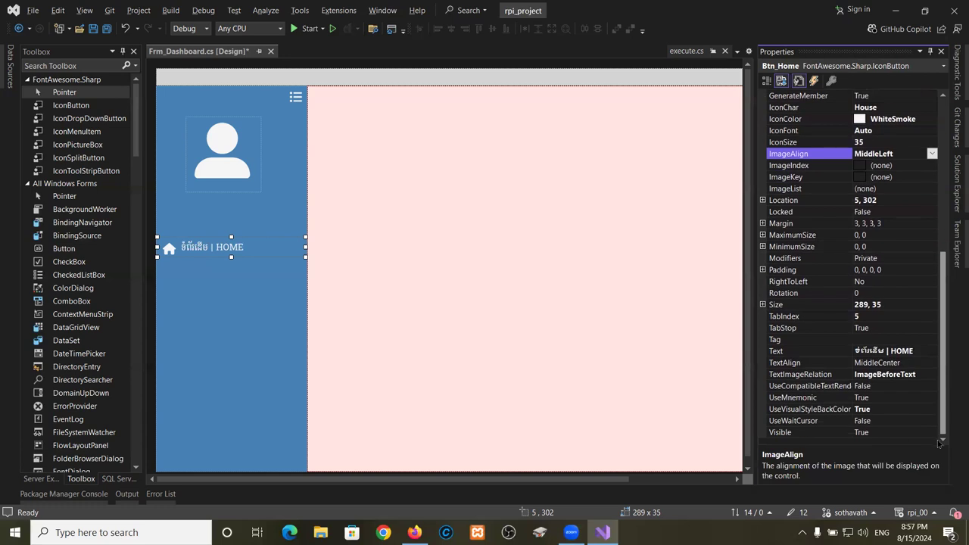
click(908, 365)
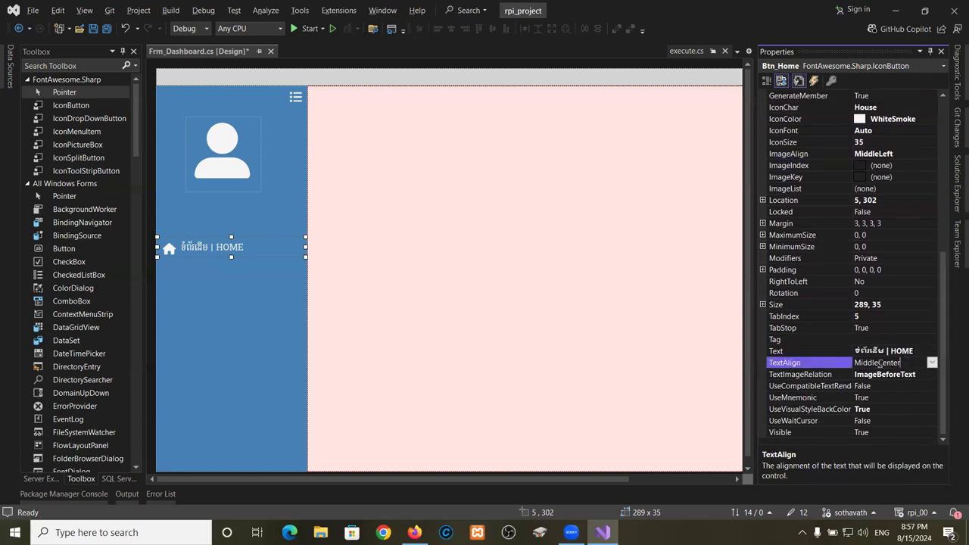
click(614, 331)
Make Btn_Home taller and set its Size to 289, 40.
click(159, 245)
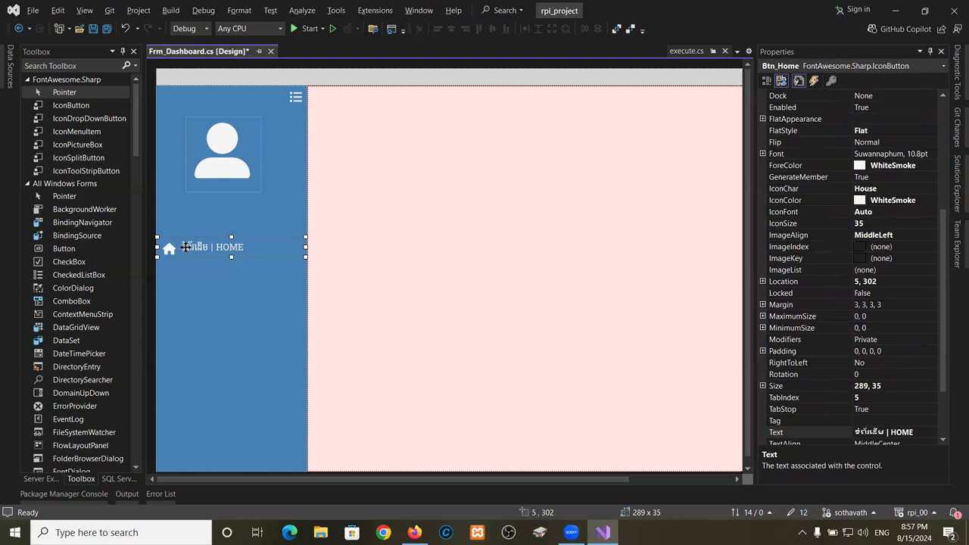
drag(231, 257, 229, 259)
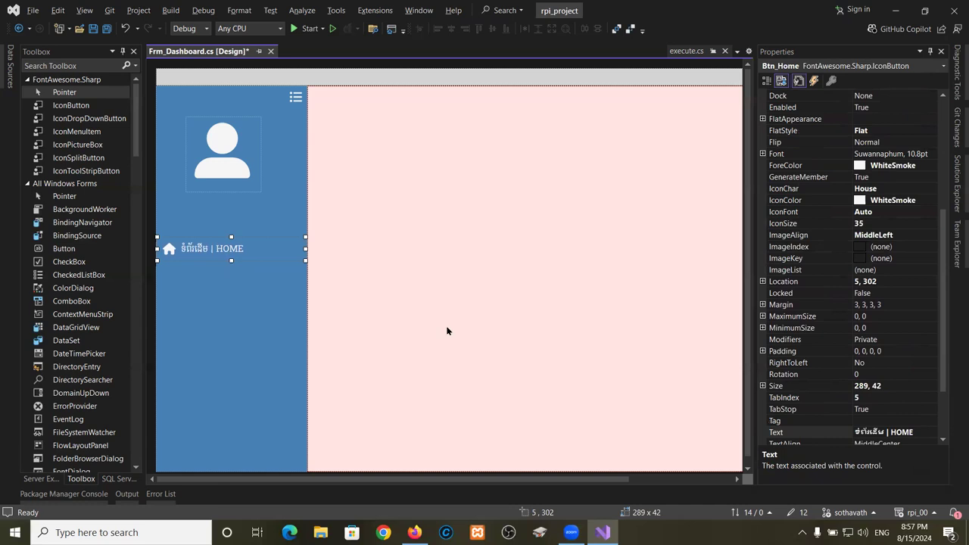
click(889, 386)
key(BackSpace)
text(0)
key(Return)
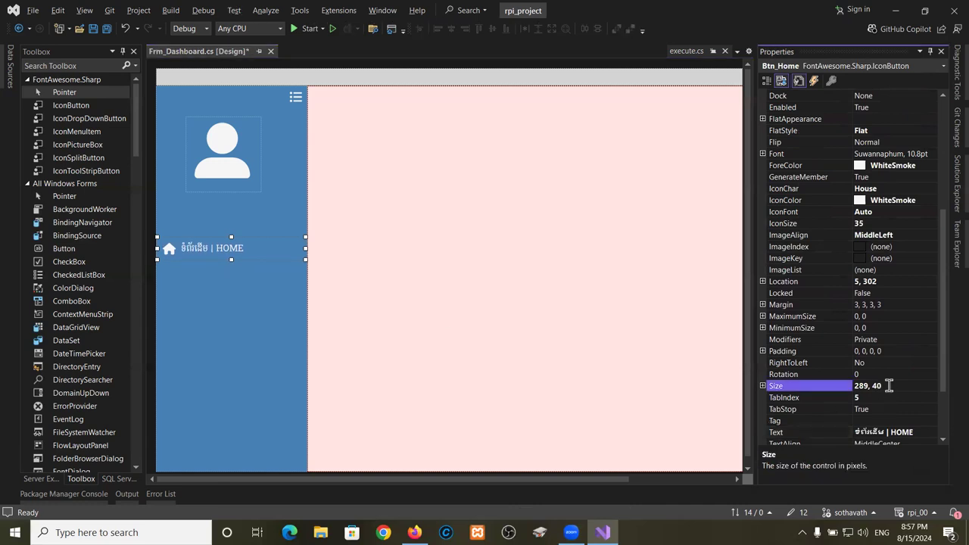
Set the TextAlign of Btn_Home to BottomCenter.
drag(946, 384, 943, 413)
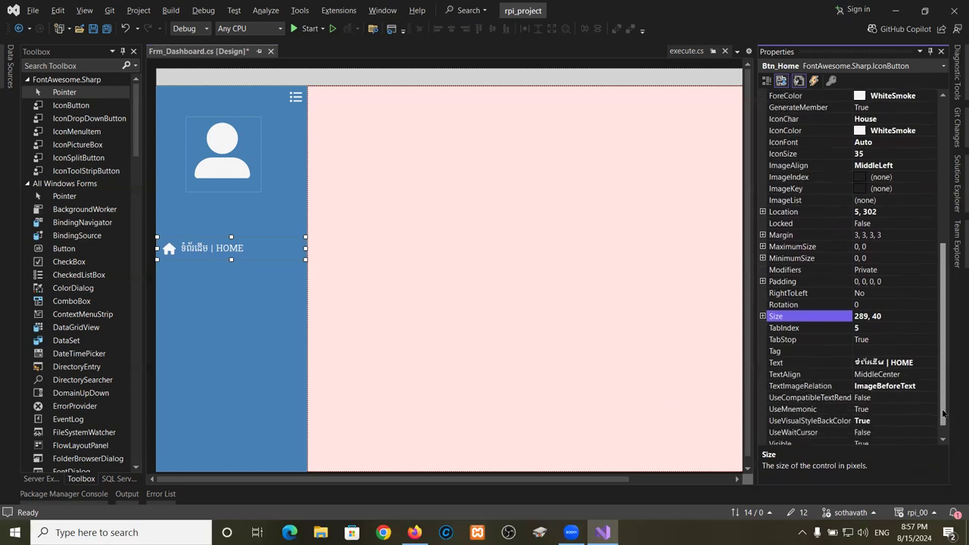
click(923, 386)
click(917, 374)
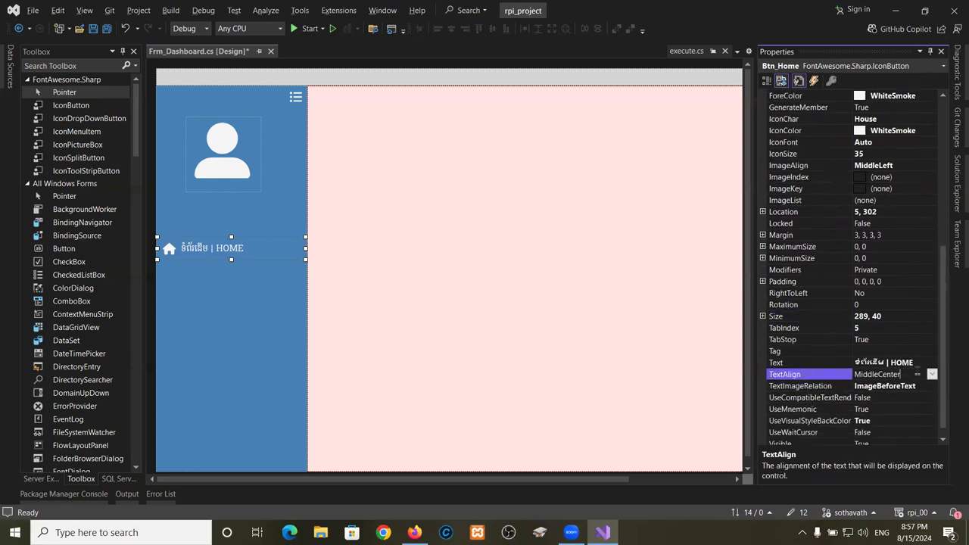
click(933, 374)
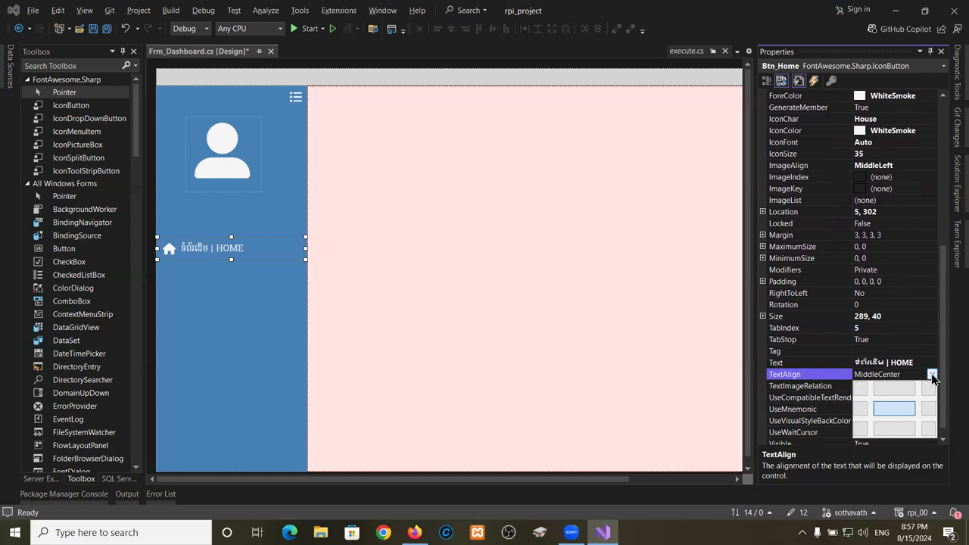
click(888, 429)
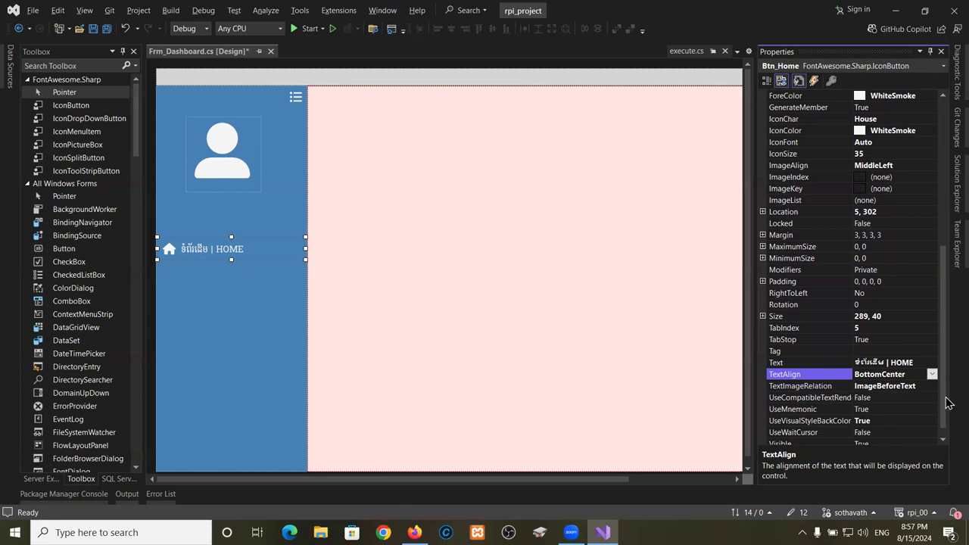
Set the font size of Btn_Home to 11.8 pt, keeping the Suwannaphum font.
drag(944, 393, 944, 306)
click(916, 248)
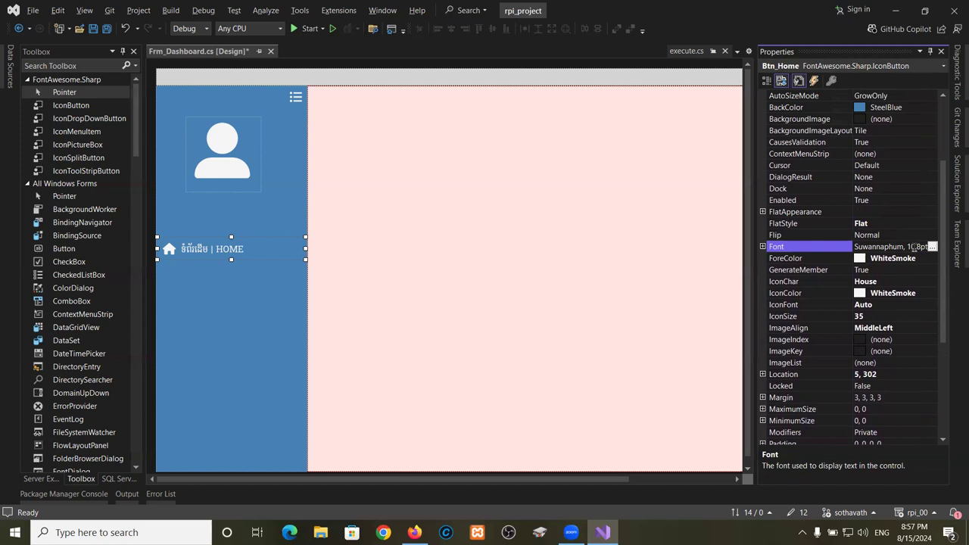
text(.8)
key(Return)
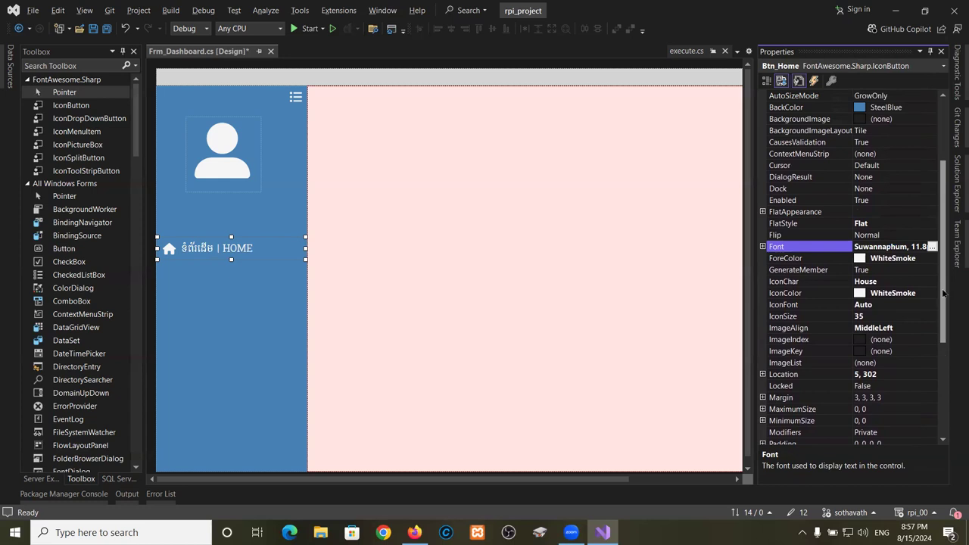
Try TopCenter as the ImageAlign of Btn_Home, then set it to TopLeft.
drag(944, 293, 944, 305)
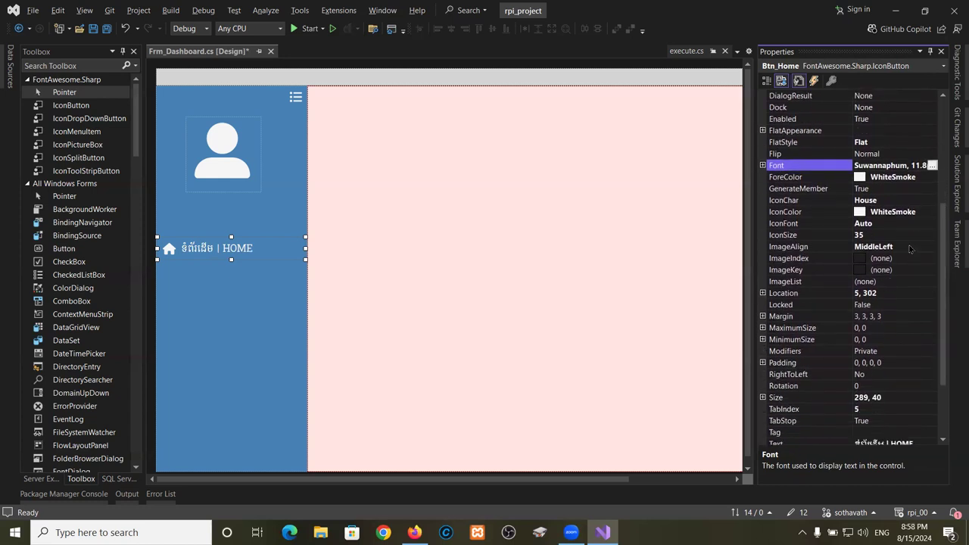
click(910, 250)
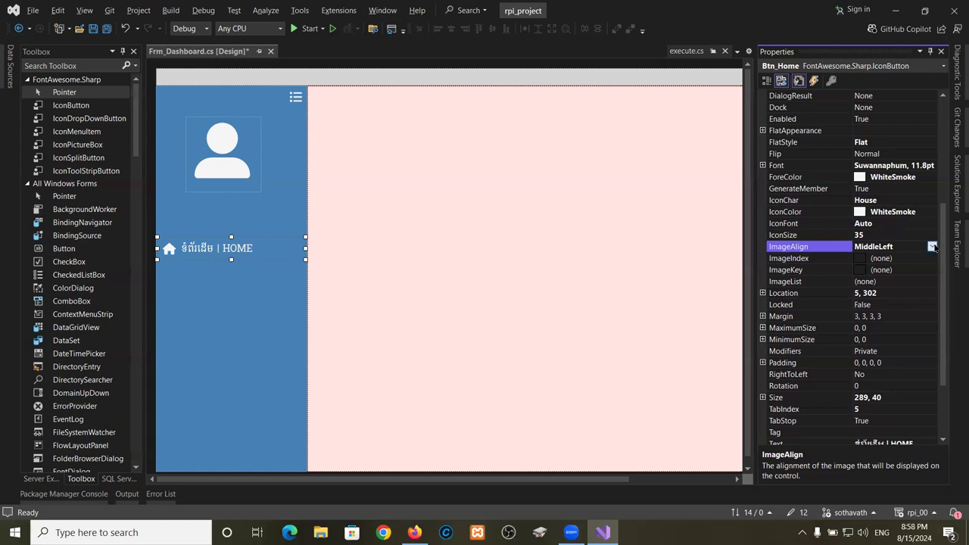
click(932, 247)
click(896, 267)
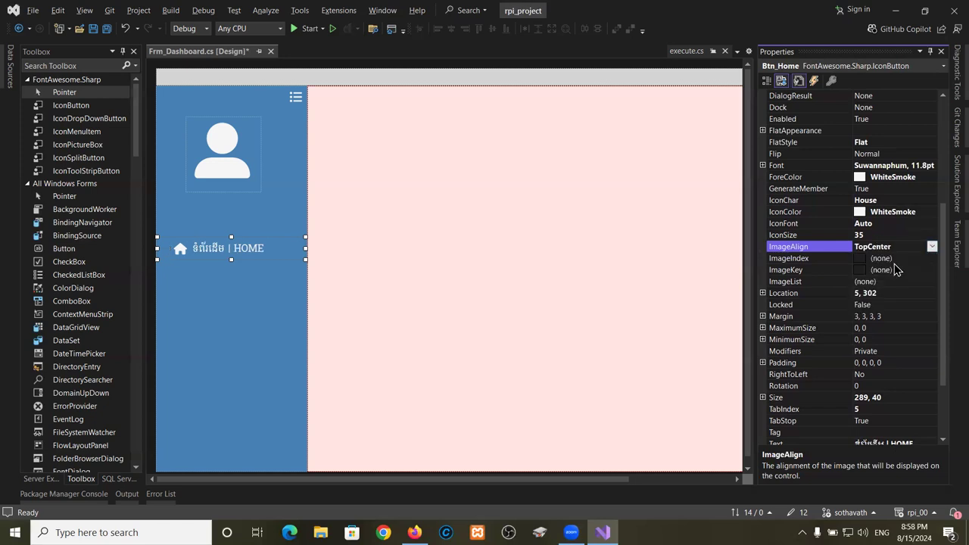
click(932, 247)
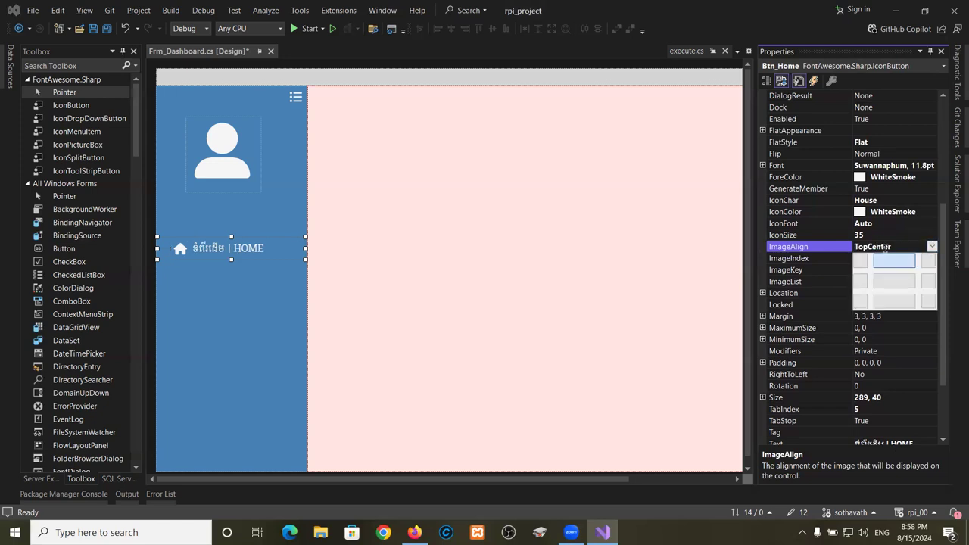
click(860, 261)
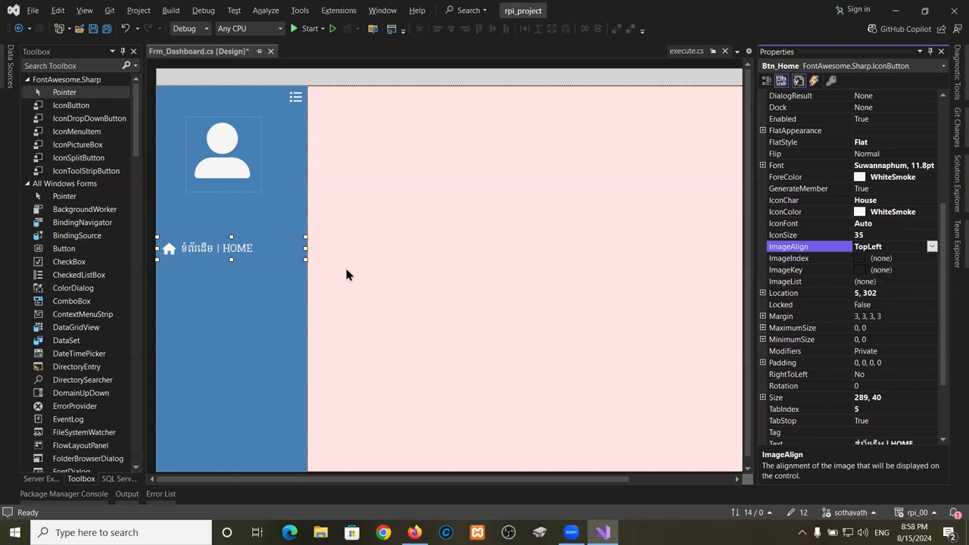
Make Btn_Home slightly taller and set its Size to 289, 45.
drag(232, 259, 233, 262)
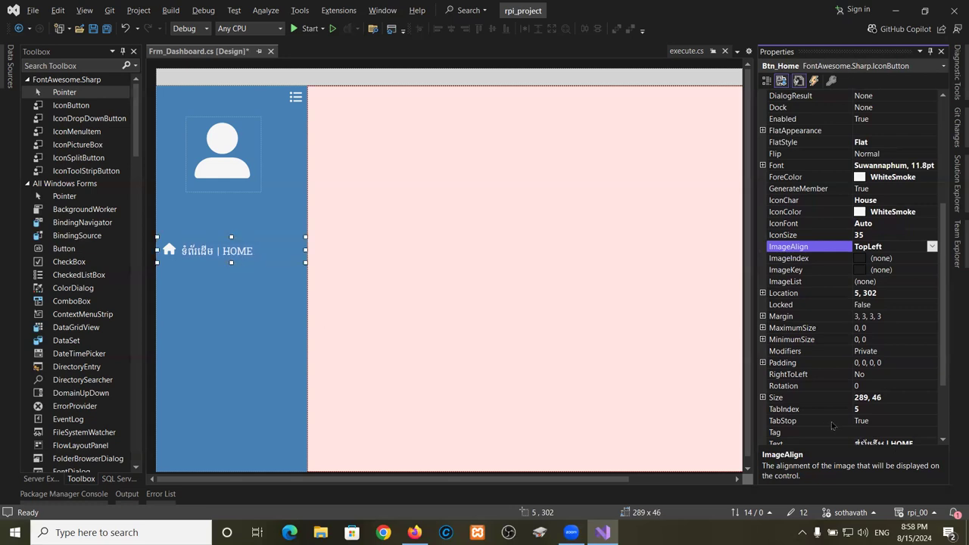
click(890, 399)
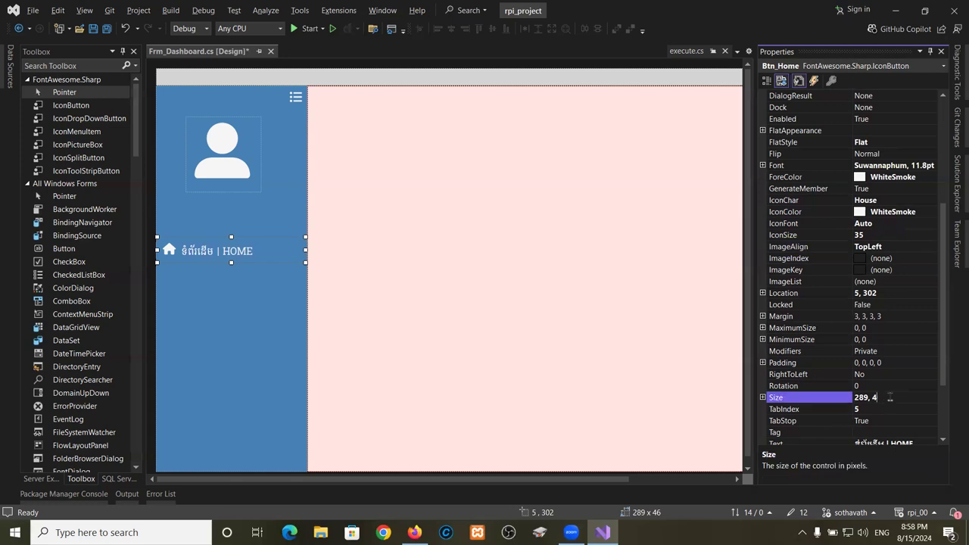
key(BackSpace)
key(BackSpace)
key(BackSpace)
key(Return)
key(BackSpace)
key(BackSpace)
text(45)
key(Return)
drag(305, 250, 262, 250)
drag(264, 251, 305, 250)
Duplicate the Home button in the side panel, keeping one copy beneath it and undoing the extra paste.
click(261, 260)
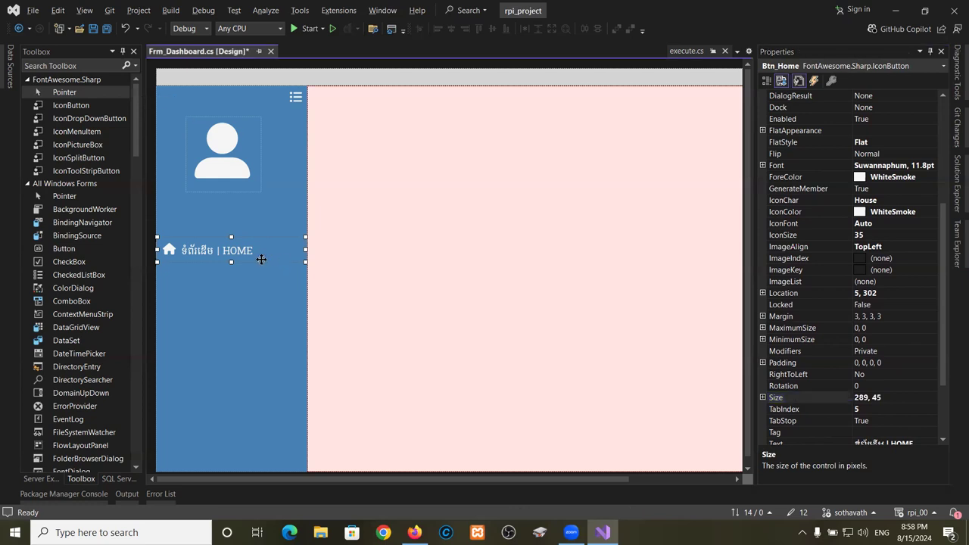
key(ctrl+c)
key(ctrl+v)
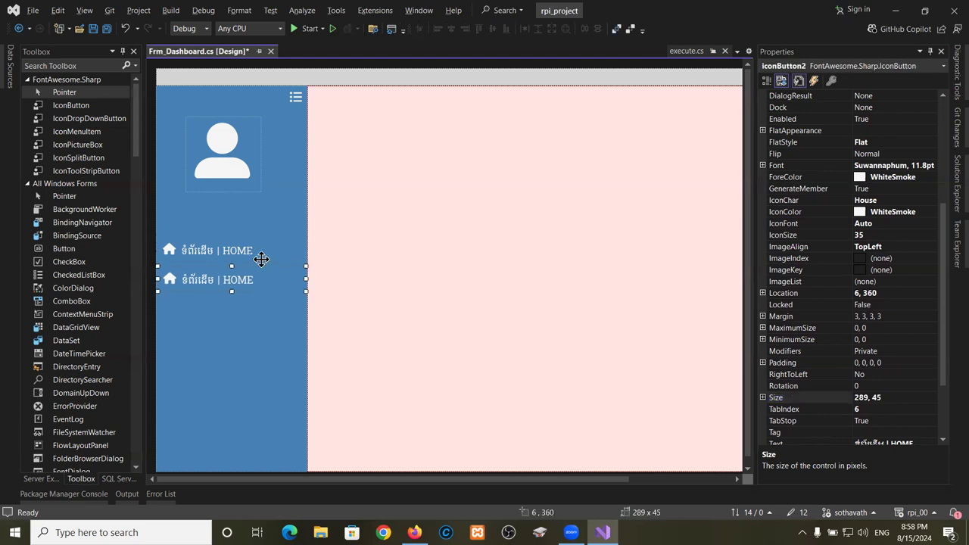
key(ctrl+v)
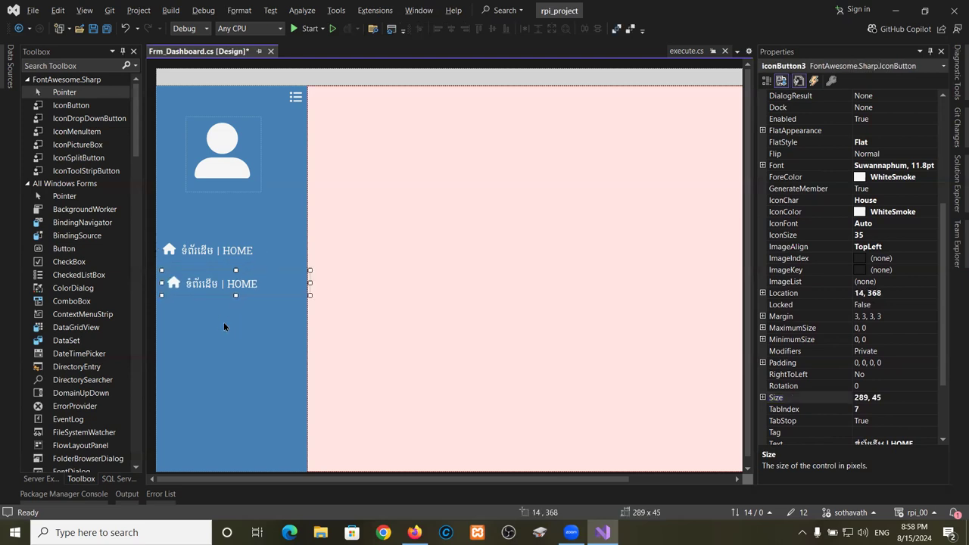
key(ctrl+z)
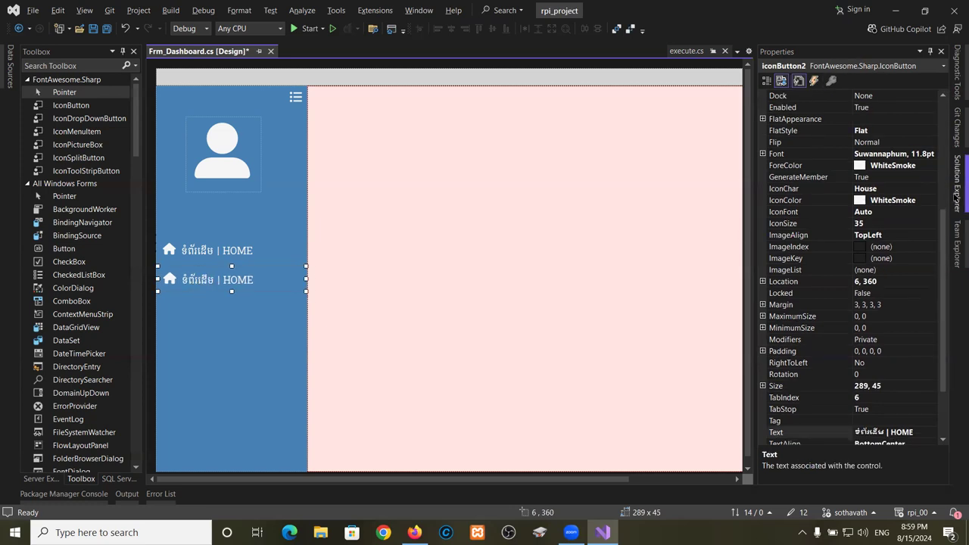
Rename the copied navigation button beneath Home as Btn_User.
click(943, 258)
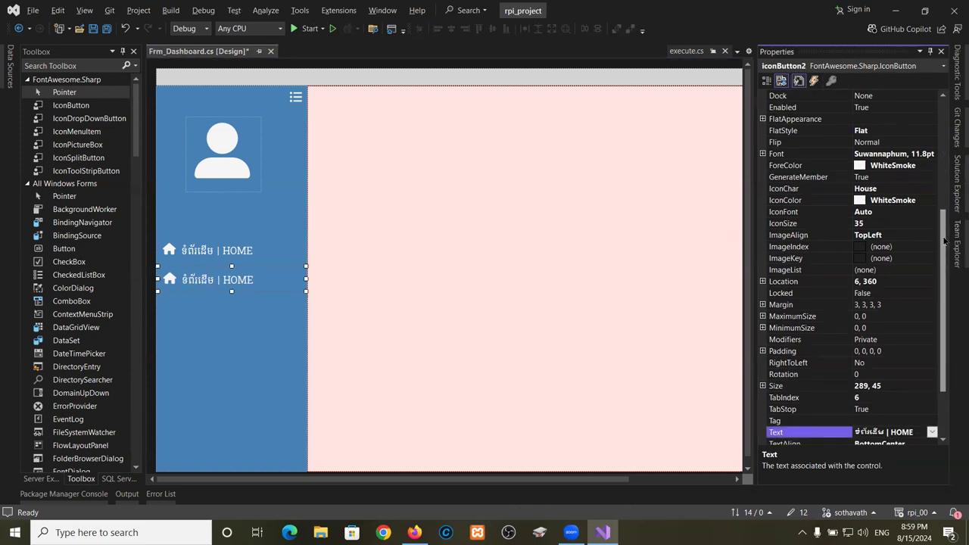
scroll(931, 143, up, 6)
click(908, 119)
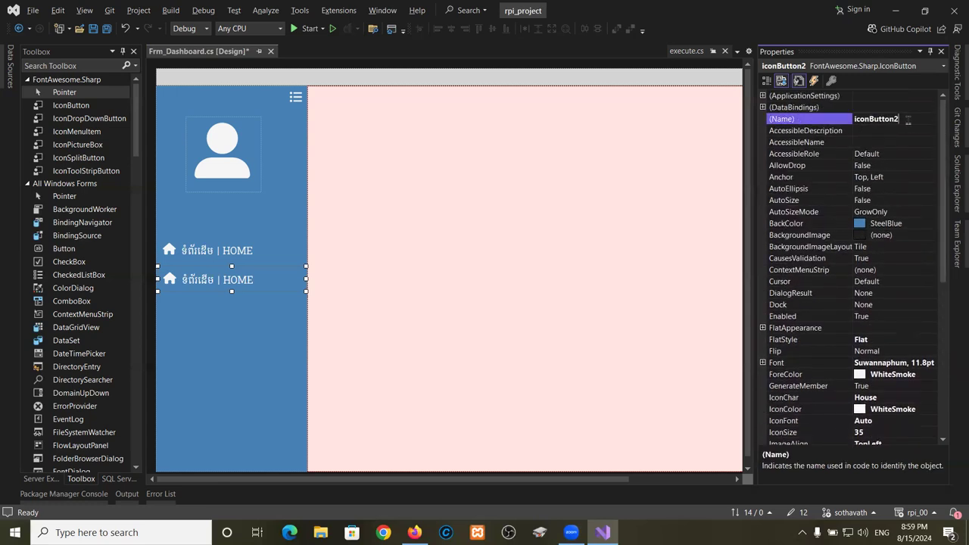
drag(916, 119, 843, 114)
text(T)
text(Bt)
text(n_User)
key(Return)
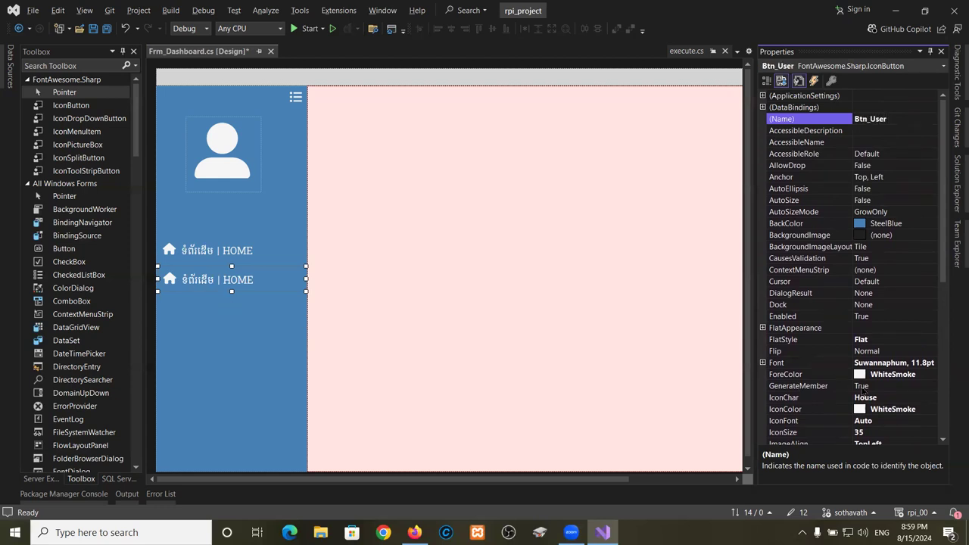
Set the Text of Btn_User to "គណនីប្រើប្រាស់ | USER".
scroll(879, 414, down, 8)
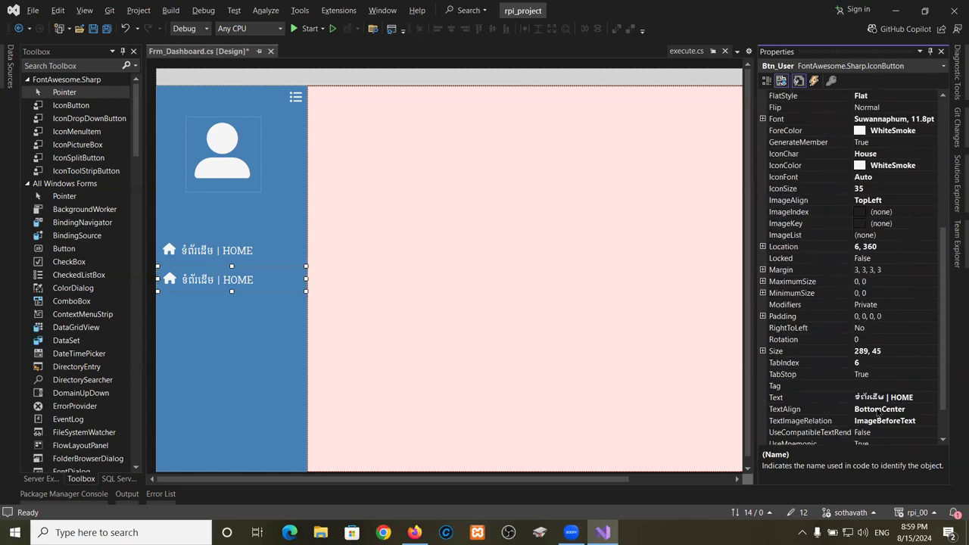
click(917, 351)
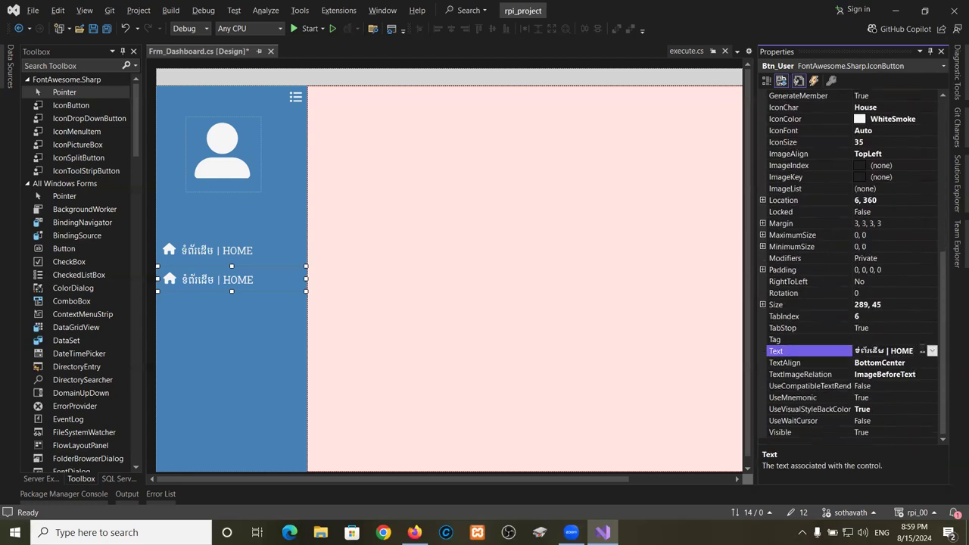
double_click(785, 353)
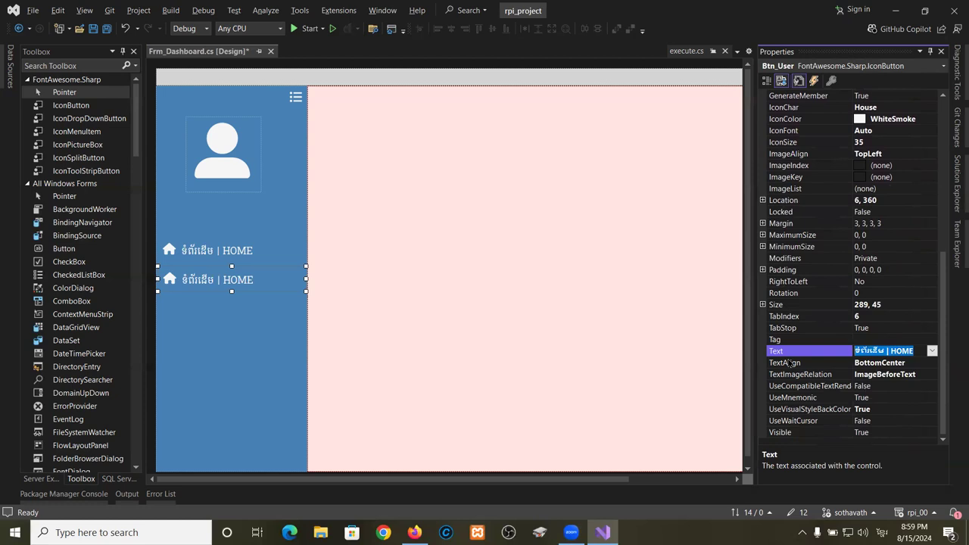
text(អ)
text(្រប់គ្រង)
text(គណនី)
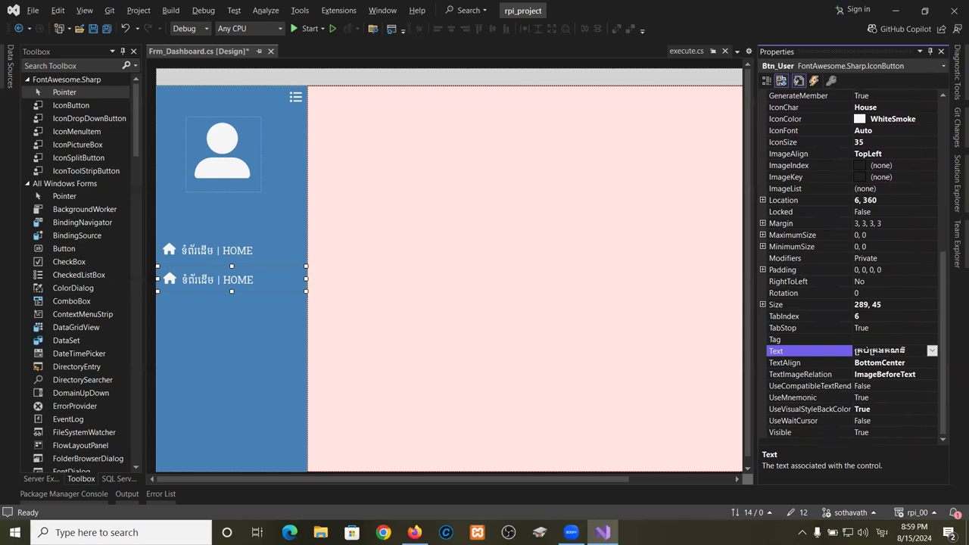
key(BackSpace)
key(BackSpace)
key(BackSpace)
key(BackSpace)
key(BackSpace)
key(BackSpace)
key(BackSpace)
key(BackSpace)
key(BackSpace)
key(BackSpace)
key(BackSpace)
key(BackSpace)
text(គណនីប្រើប្រាស់)
key(super+space)
text())
text( USER)
key(Return)
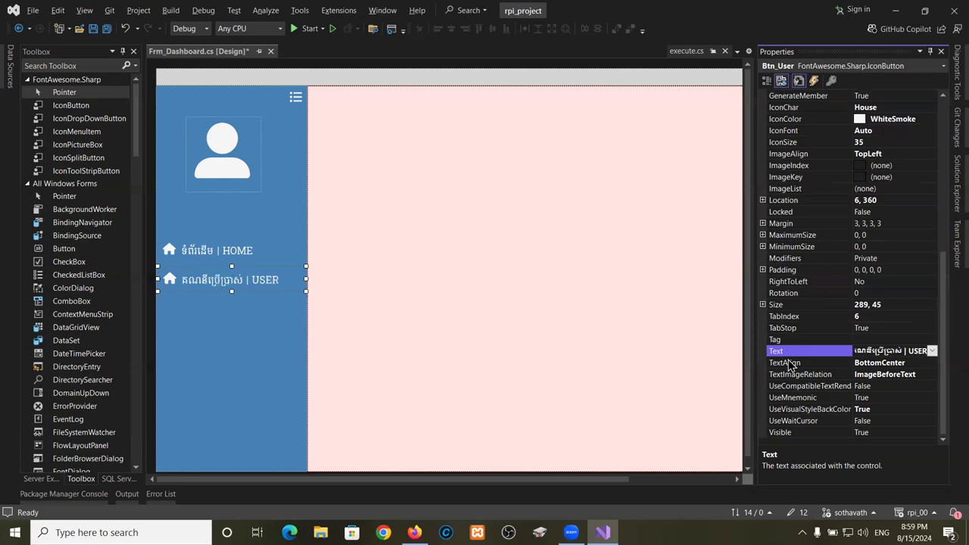
Set the IconChar of Btn_User to UserGear.
click(192, 288)
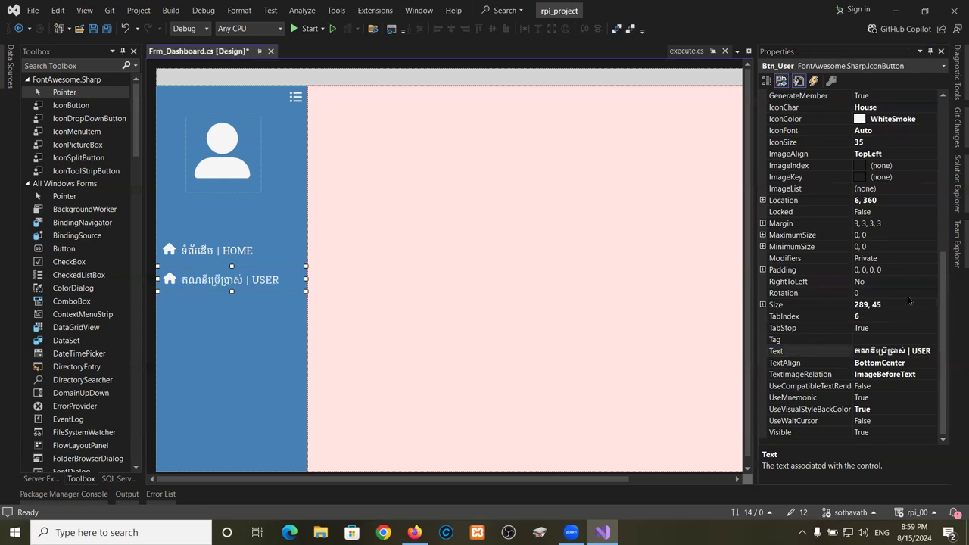
drag(944, 294, 944, 236)
scroll(945, 236, up, 2)
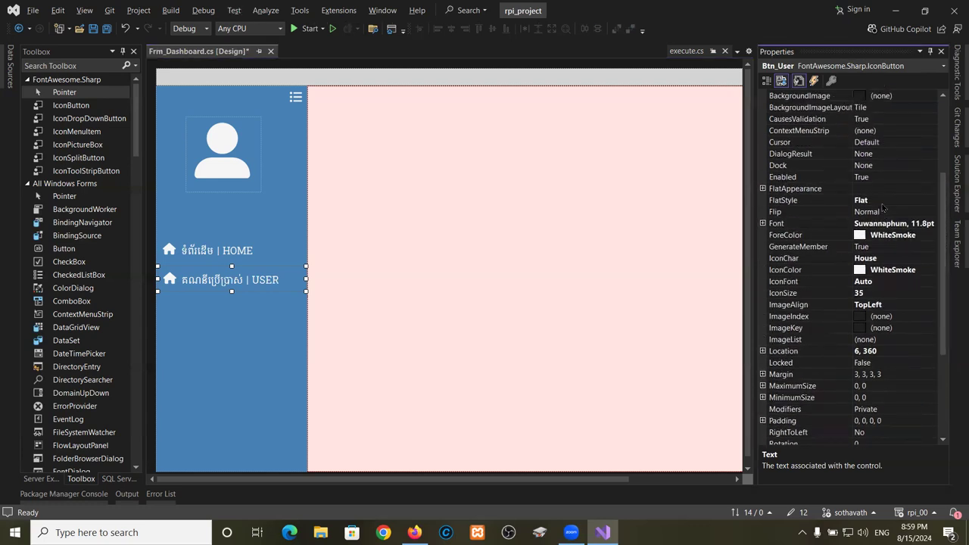
click(893, 249)
click(897, 260)
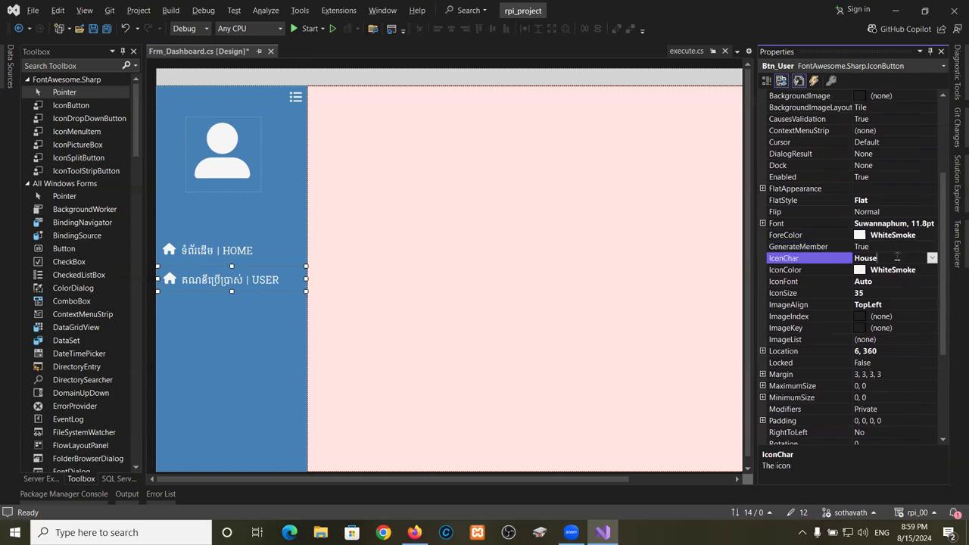
key(Down)
key(Down)
key(Down)
key(Down)
key(Down)
key(Down)
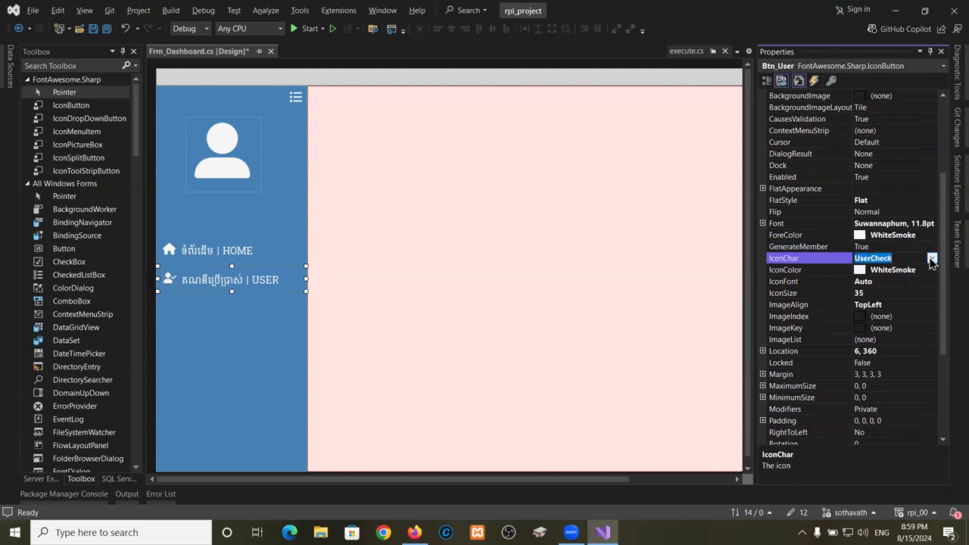
key(Down)
key(Down)
key(Down)
key(Down)
key(Down)
key(Down)
Duplicate the USER button and move the copy lower in the side panel, to Location 0, 563.
click(178, 284)
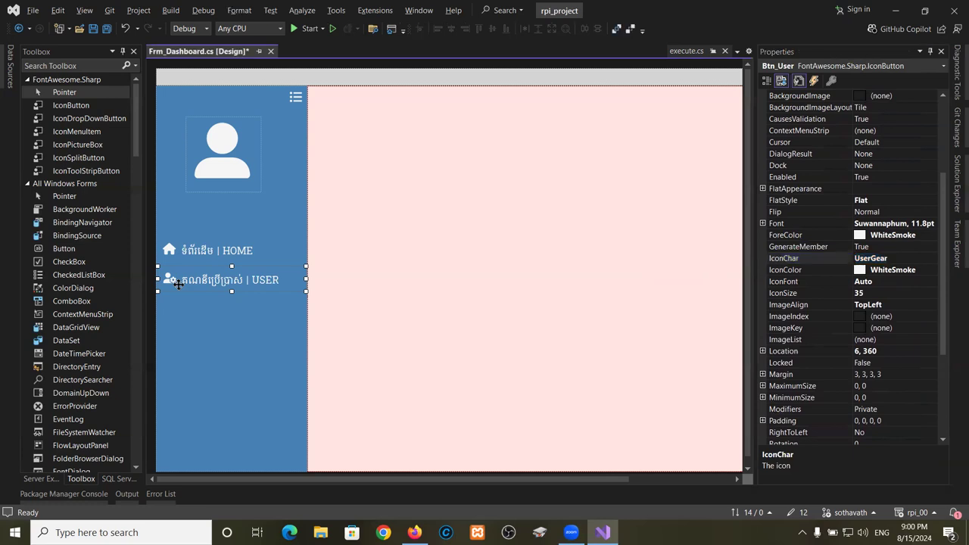
key(ctrl+v)
drag(194, 301, 189, 383)
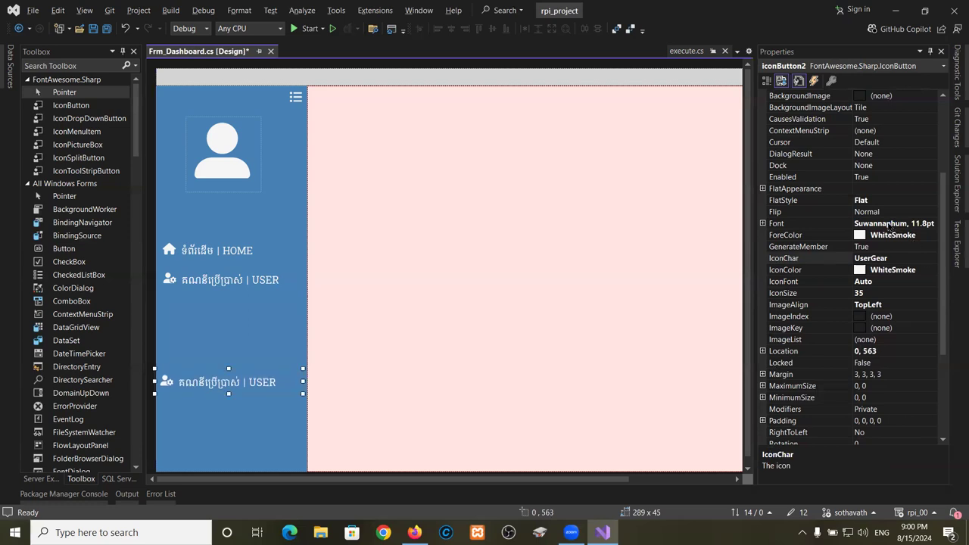
Try IconChar values beginning with G, such as Gears, Gem and GaugeSimpleMed, on the lower copied button.
click(884, 259)
drag(894, 259, 842, 260)
text(G)
key(Down)
key(Down)
key(Down)
key(Down)
key(Down)
key(Down)
key(Down)
key(Down)
key(Down)
key(Down)
key(Down)
key(Down)
key(Down)
key(Down)
key(Down)
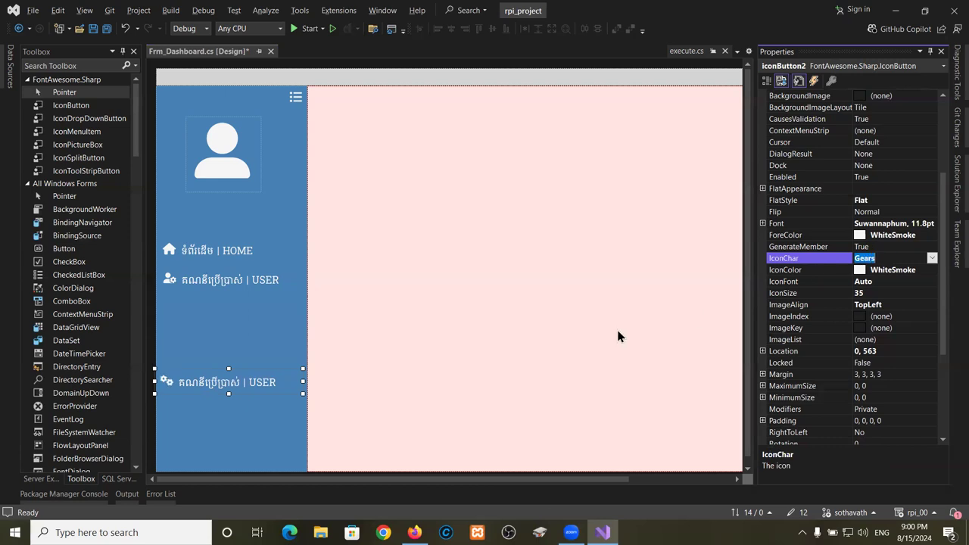
key(Down)
key(Down)
key(Down)
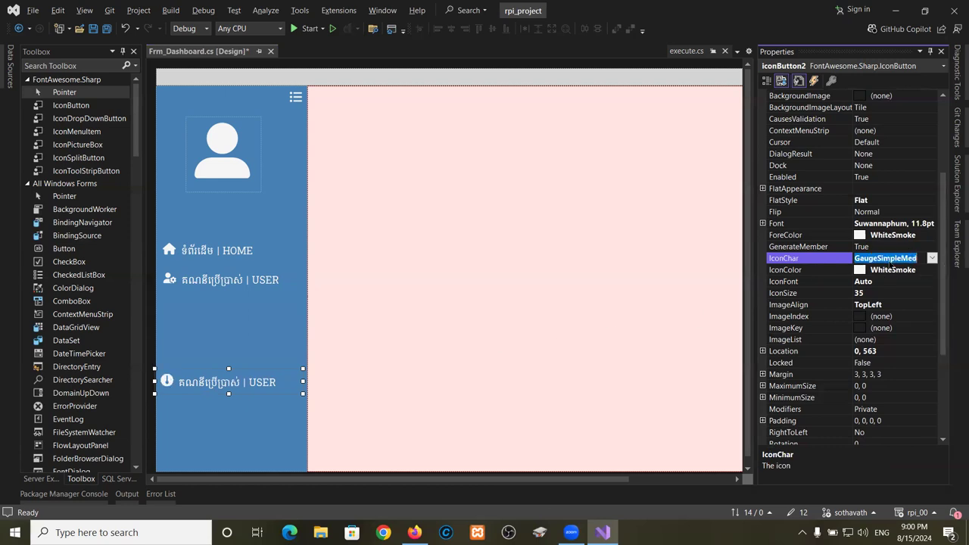
key(Up)
key(Up)
key(Up)
key(Down)
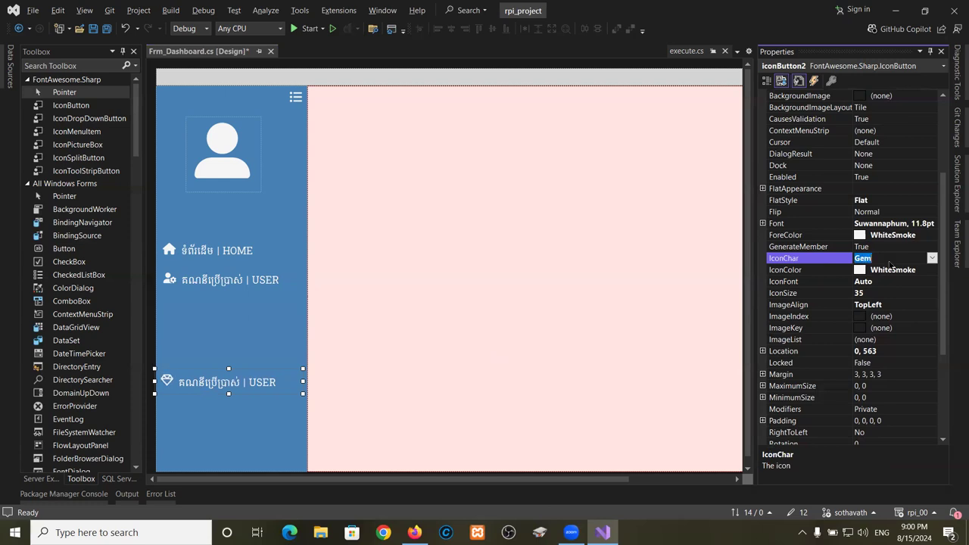
key(Up)
key(Up)
key(Up)
key(Up)
key(Up)
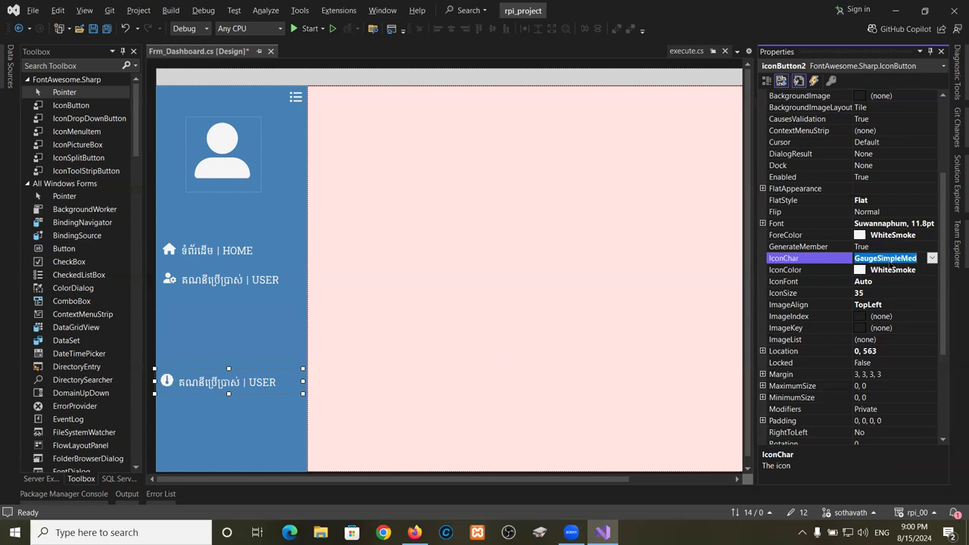
Switch to the Font Awesome site in Firefox and search the icon library for "cog", examining the gear icons and their names.
click(414, 532)
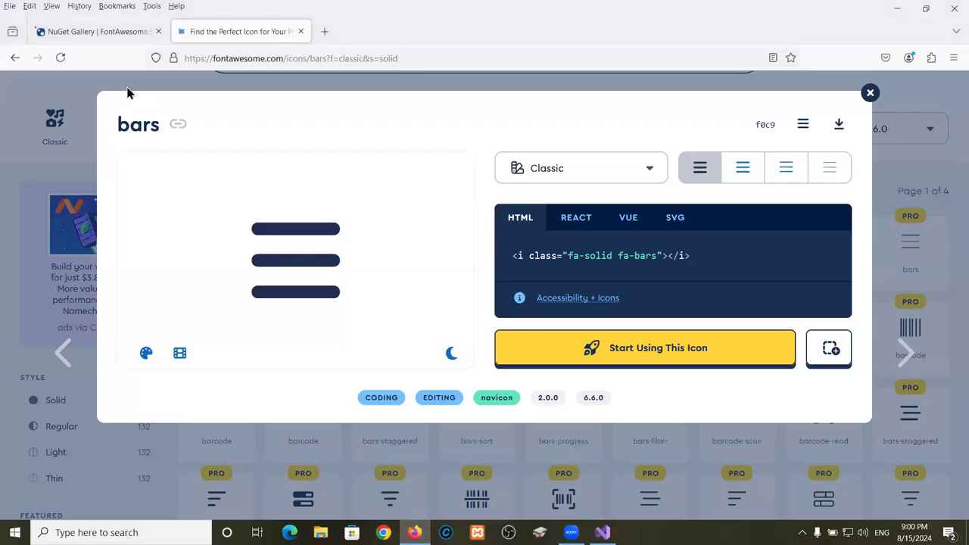
click(164, 82)
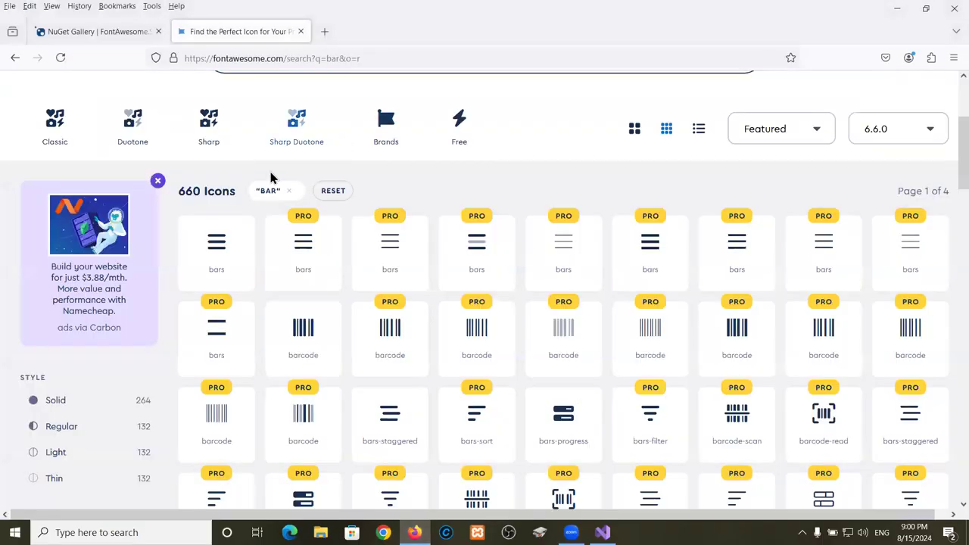
scroll(265, 182, up, 3)
drag(270, 254, 209, 253)
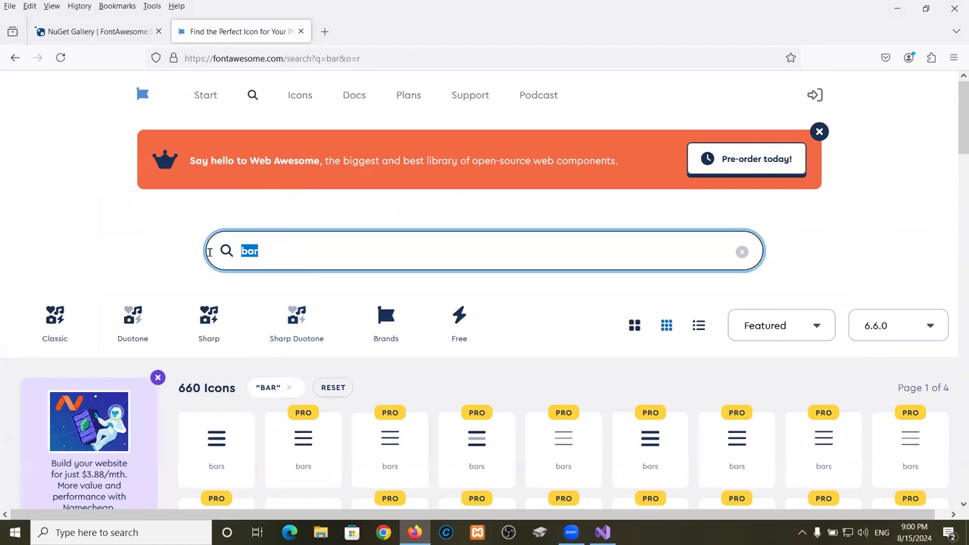
text(cog)
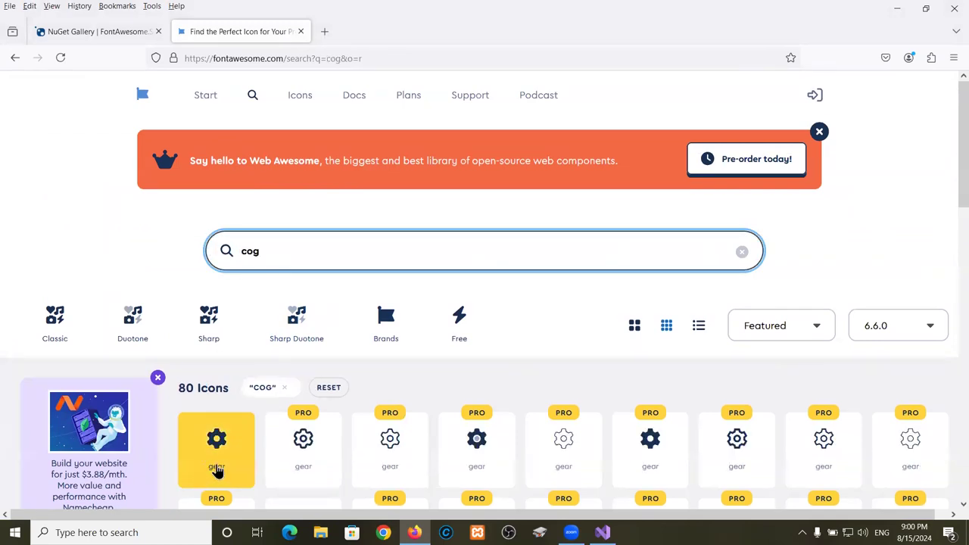
scroll(217, 470, down, 2)
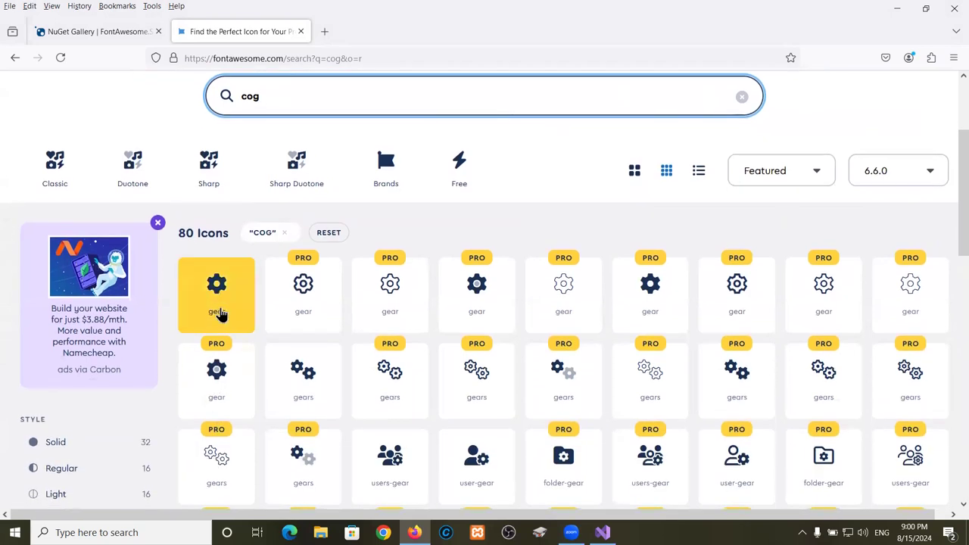
scroll(218, 315, down, 1)
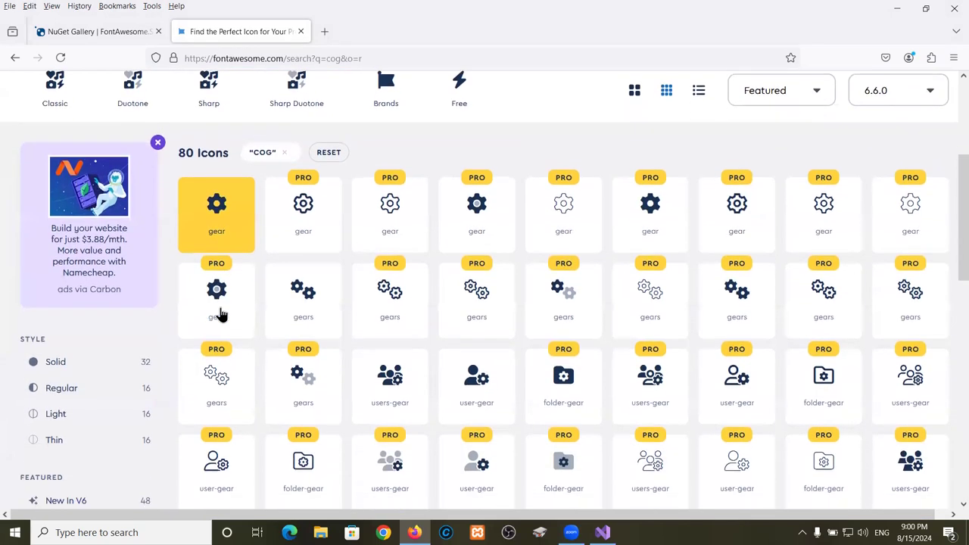
scroll(219, 316, down, 1)
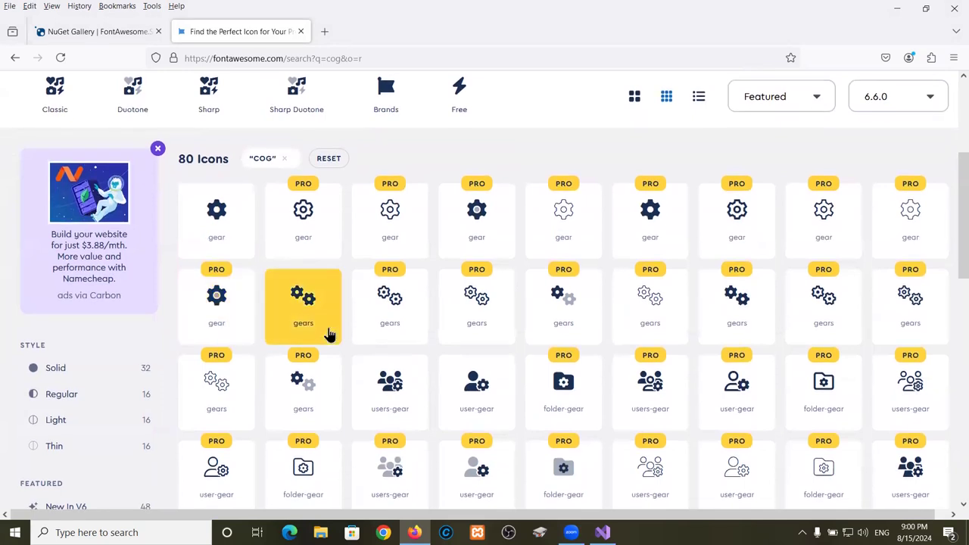
scroll(294, 315, down, 2)
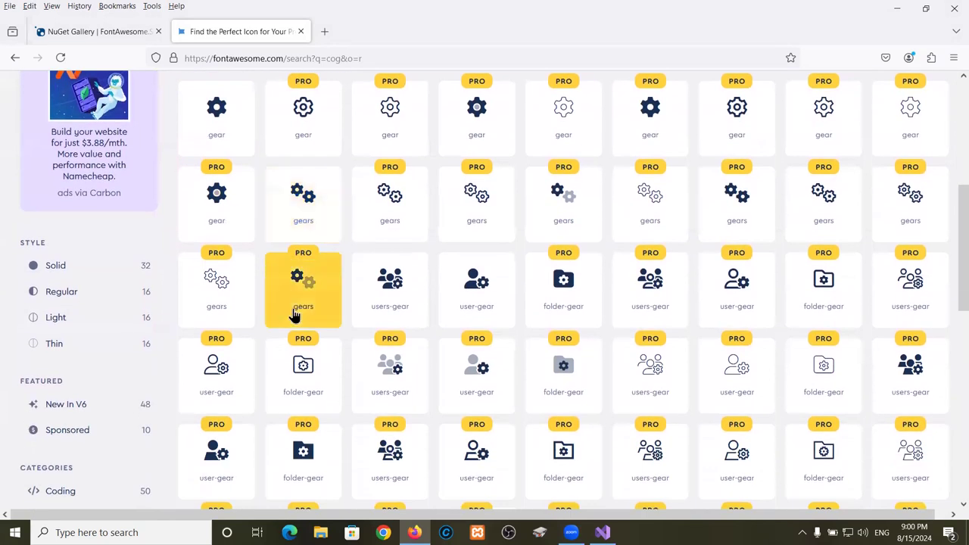
scroll(294, 315, down, 5)
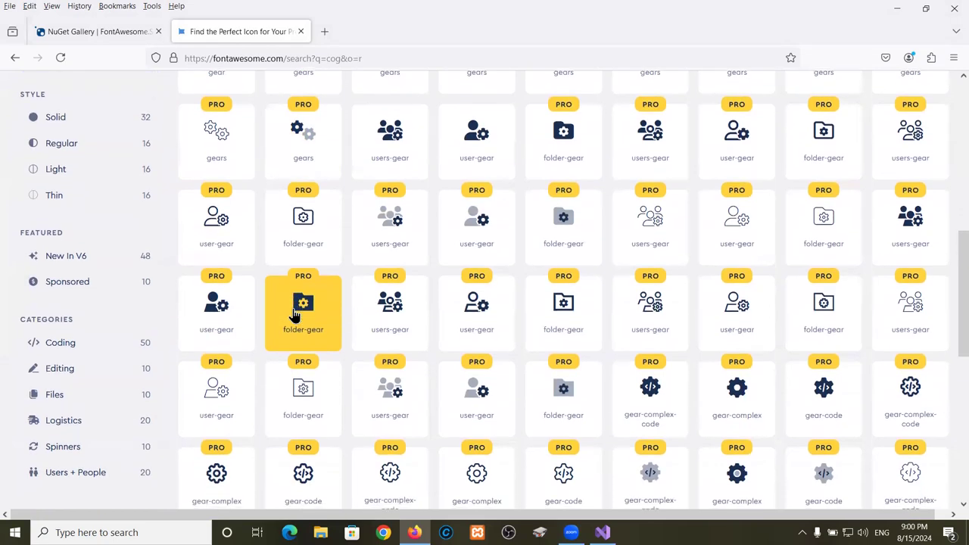
scroll(294, 315, up, 6)
scroll(295, 315, down, 3)
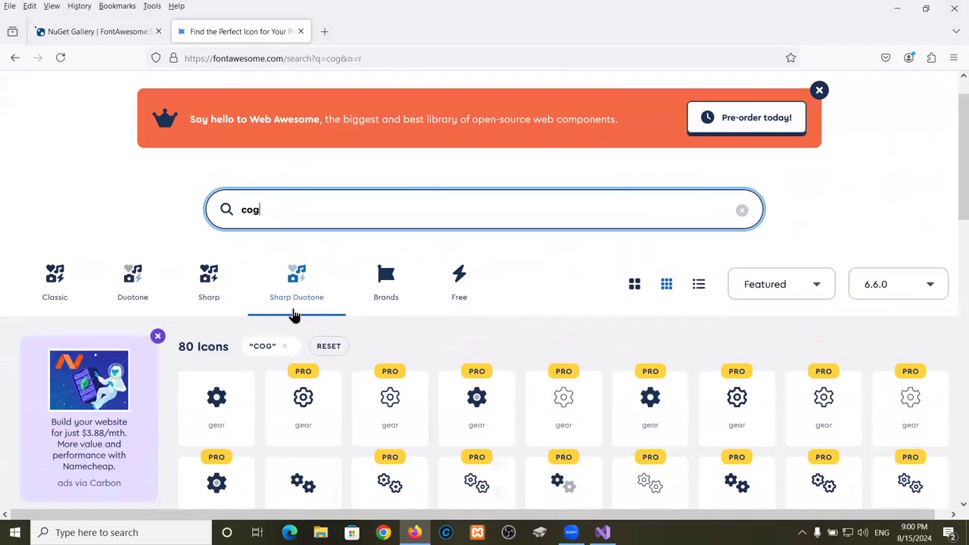
scroll(294, 315, down, 4)
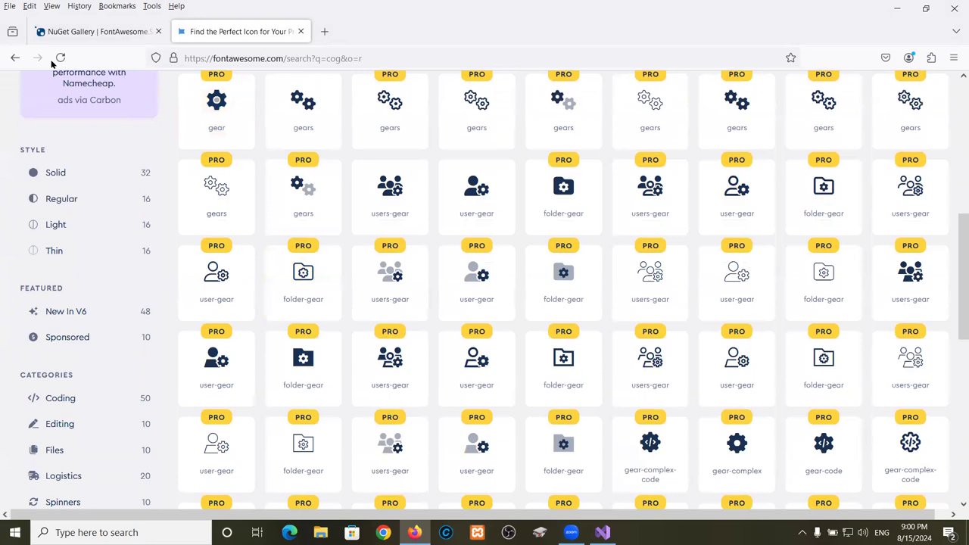
click(17, 59)
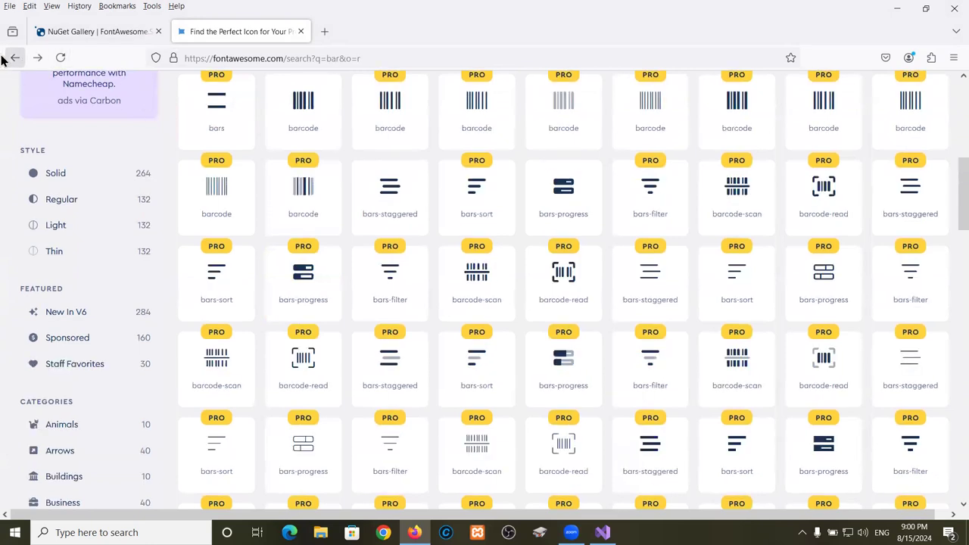
click(14, 59)
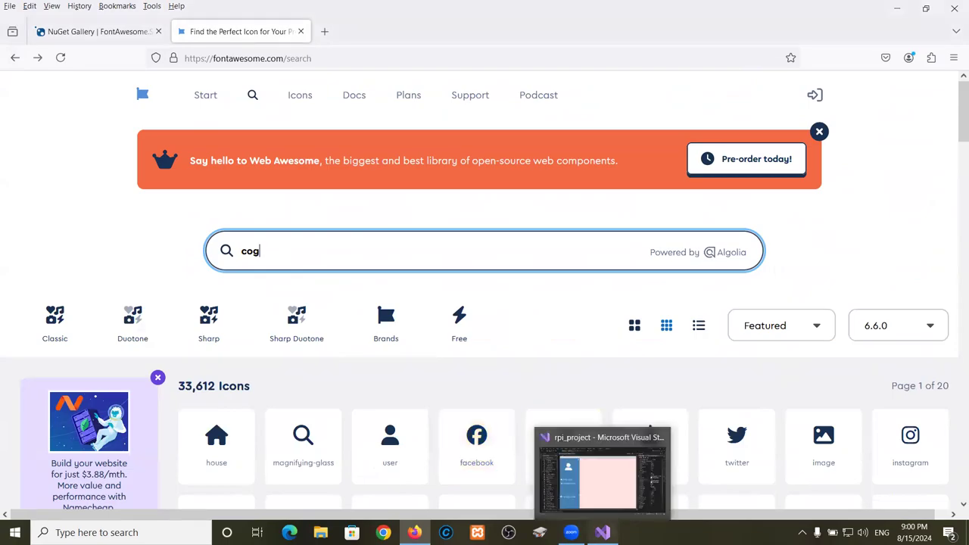
Return to Visual Studio and set the lower copied button's IconChar to Cog.
click(605, 521)
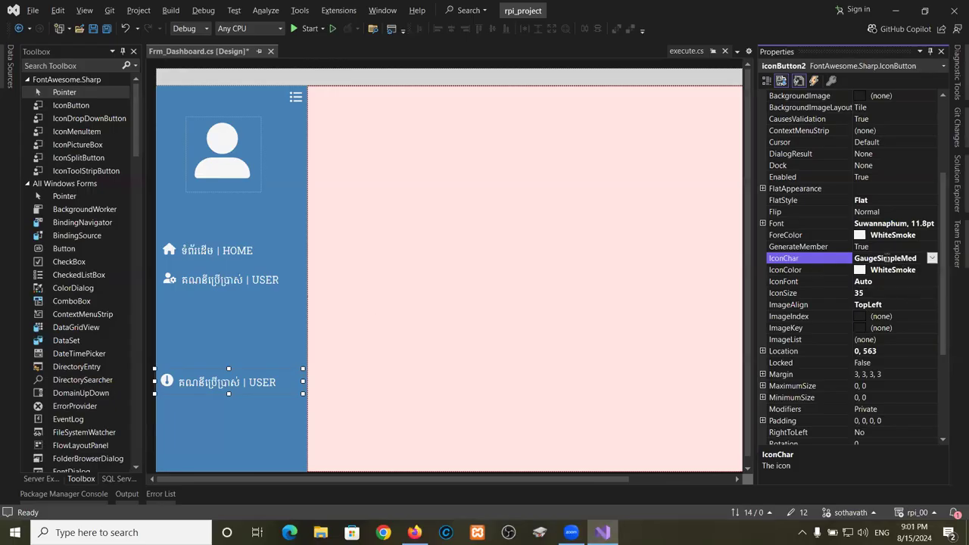
double_click(890, 258)
text(CalendarCheck)
key(Return)
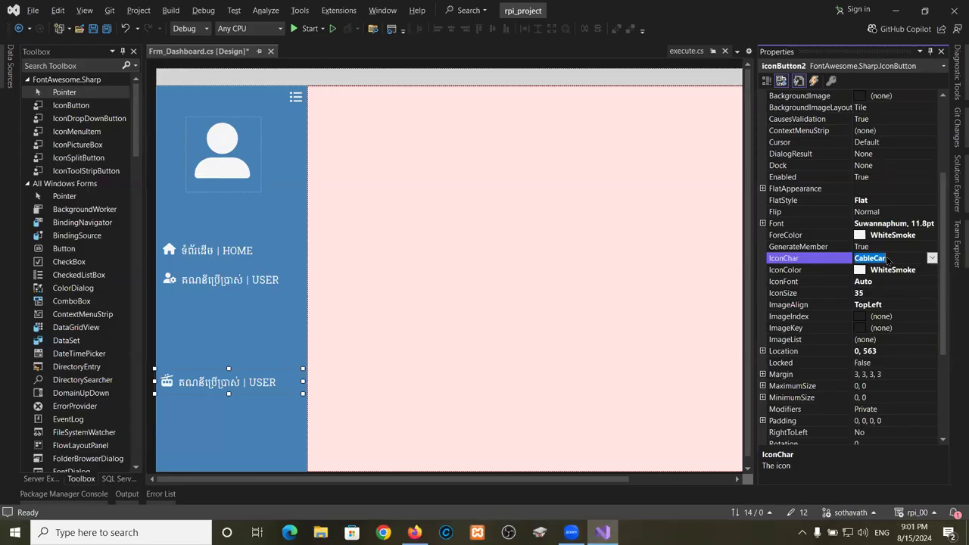
scroll(890, 260, down, 20)
scroll(890, 260, down, 20)
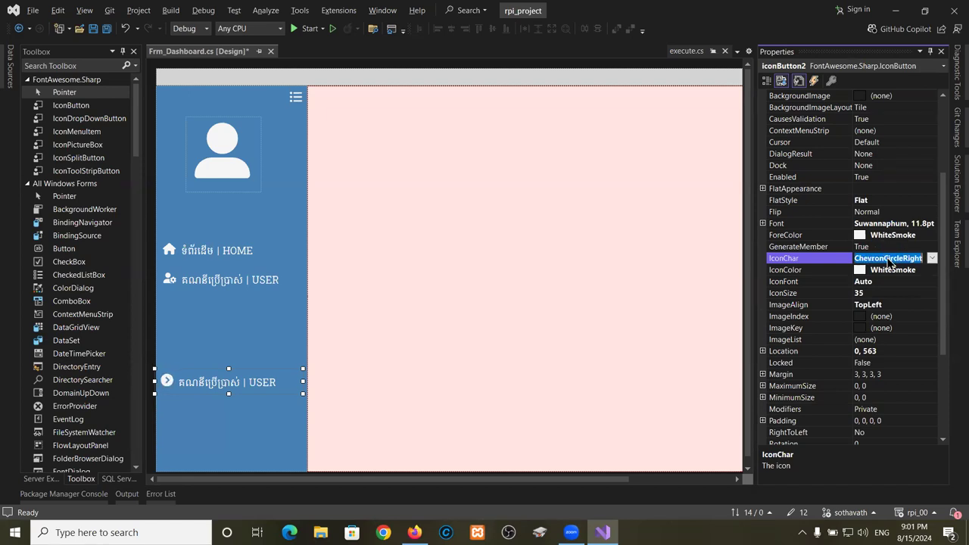
scroll(886, 258, down, 20)
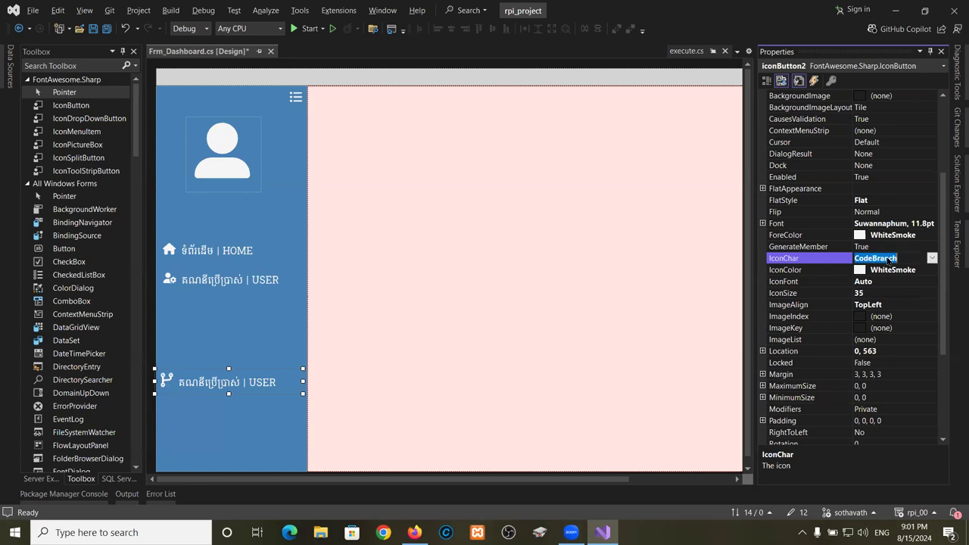
scroll(889, 261, down, 1)
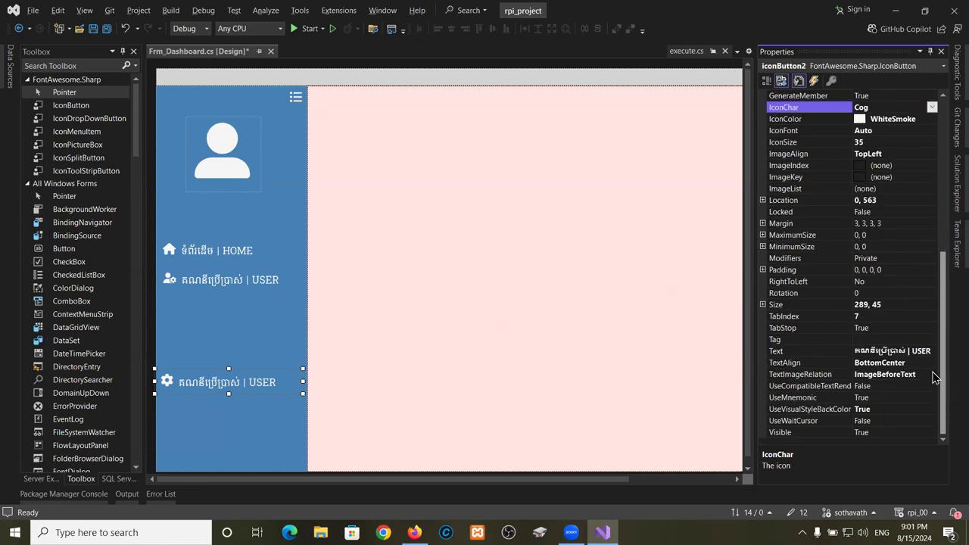
Set the Text of the button with the gear icon to "ការកំណត់ | SETTING".
click(890, 351)
double_click(891, 350)
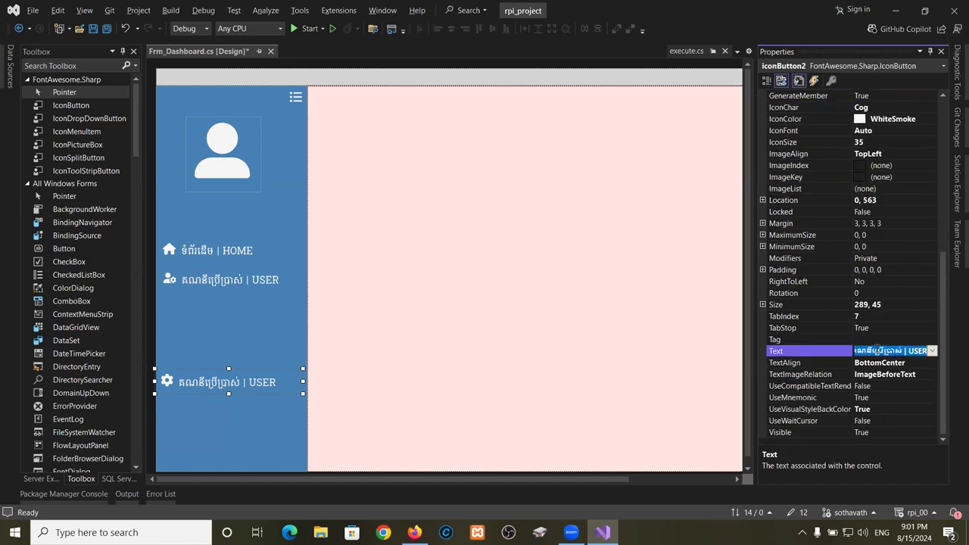
text(ក)
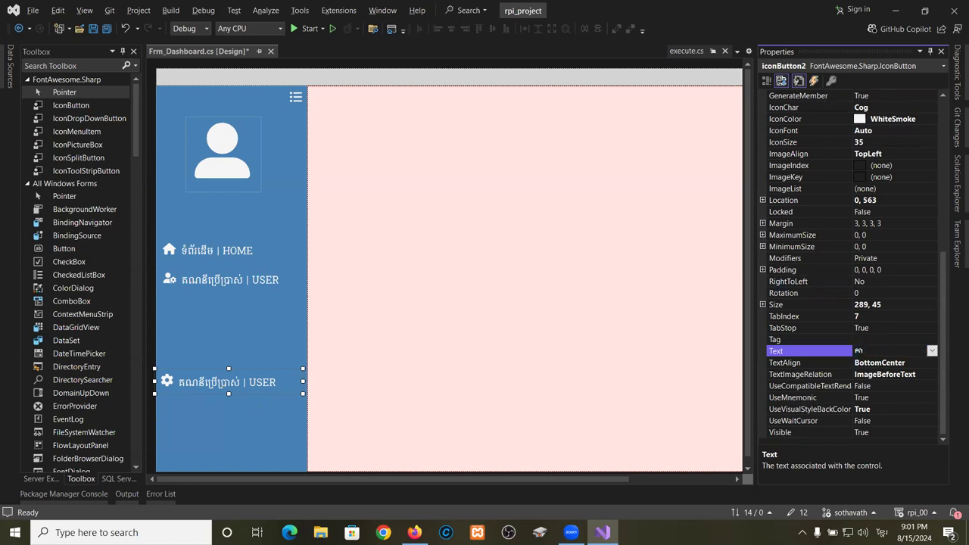
text(ារកំណត់)
key(alt+shift)
text(| Set)
key(BackSpace)
text(ETTING)
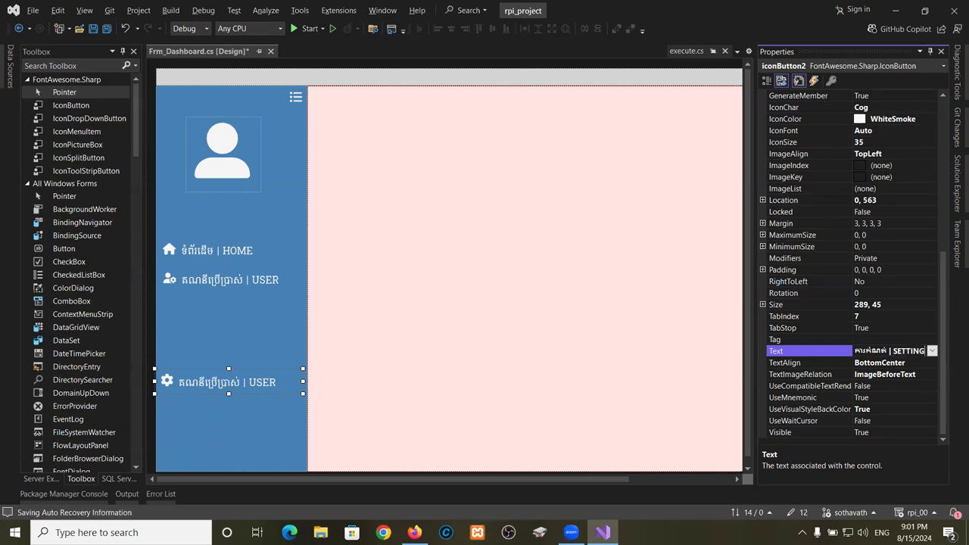
key(Return)
Set the TextAlign of the SETTING button to MiddleCenter.
scroll(231, 395, down, 1)
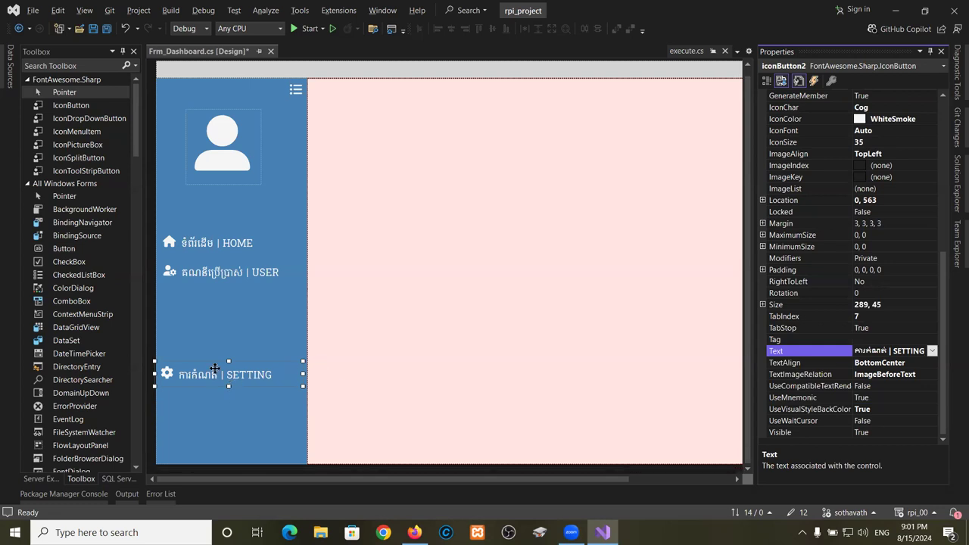
click(190, 376)
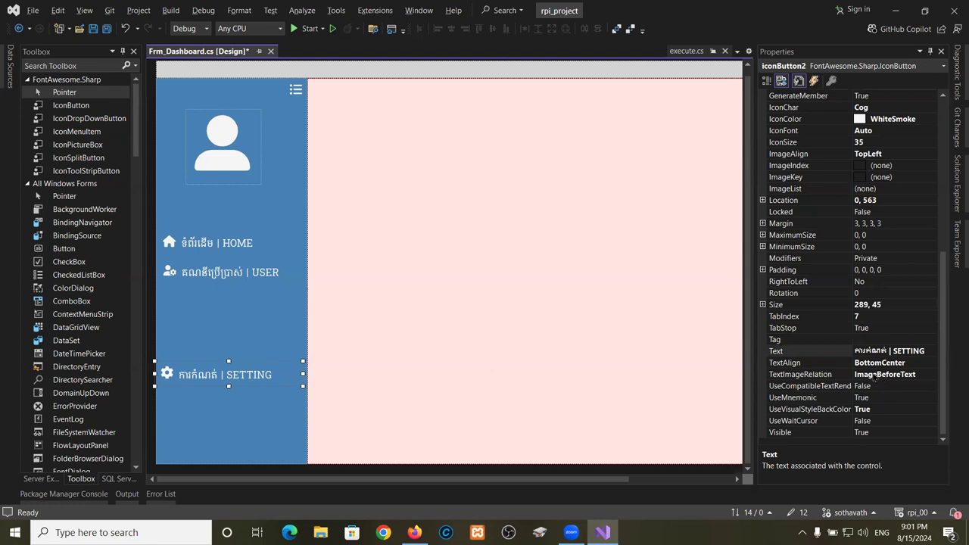
click(878, 364)
click(934, 365)
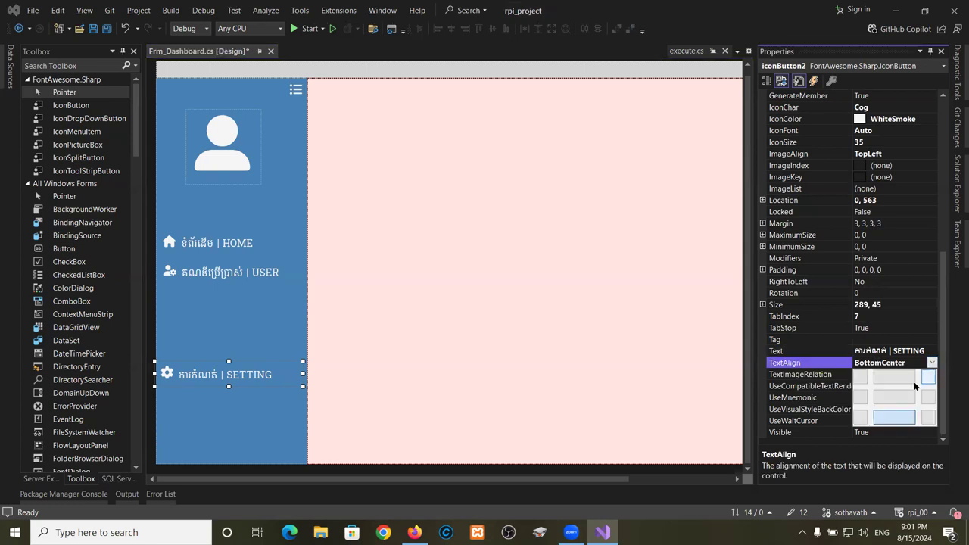
click(902, 399)
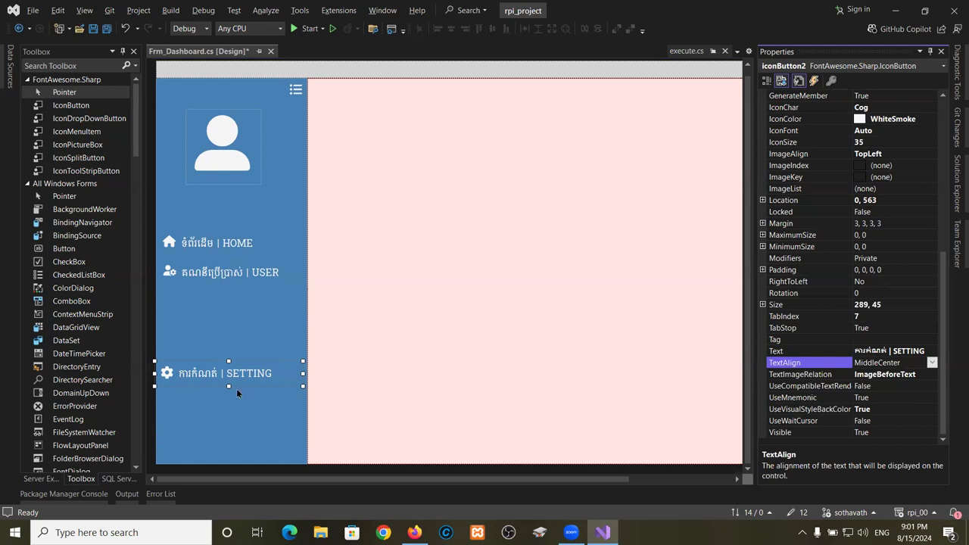
Duplicate the SETTING button and place the copy directly beneath it, at Location 0, 614.
click(224, 378)
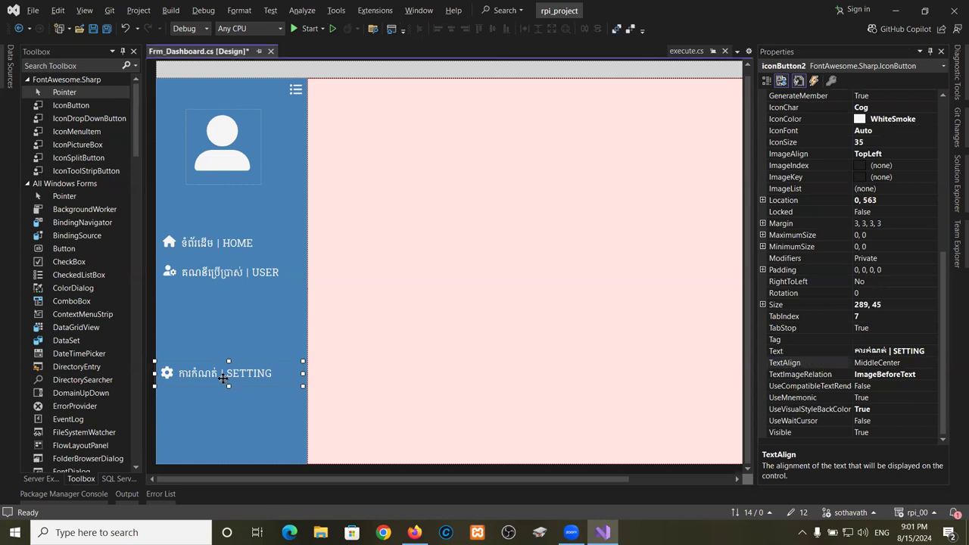
key(ctrl+c)
key(ctrl+v)
drag(206, 278, 205, 399)
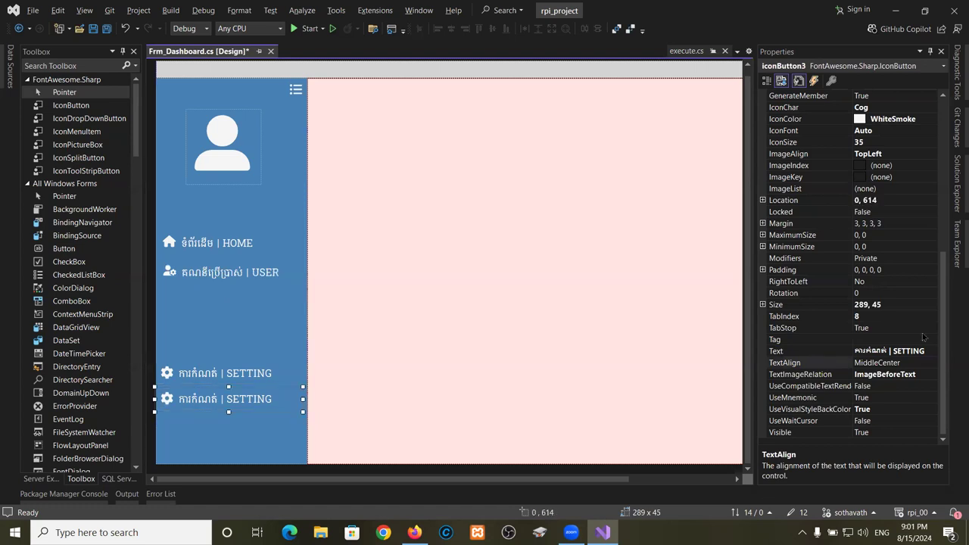
Switch to the Font Awesome site in Firefox and search the icon library for "sign out" to find a logout icon.
click(414, 532)
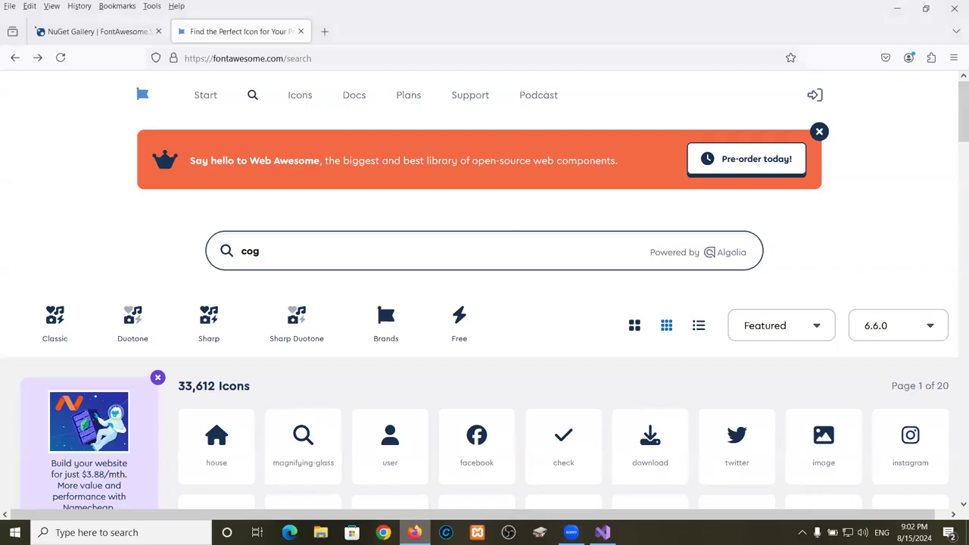
drag(313, 257, 210, 237)
text(signou)
key(BackSpace)
key(BackSpace)
scroll(187, 463, down, 2)
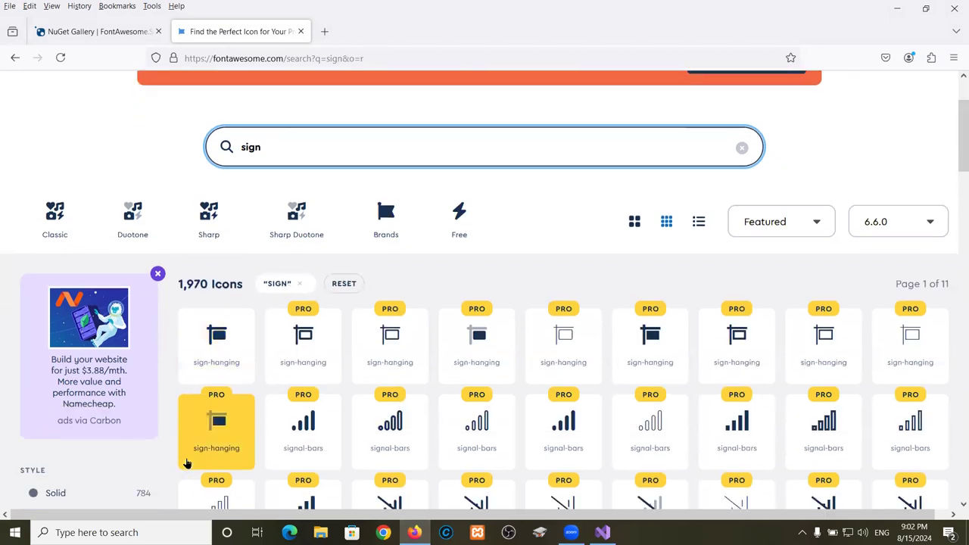
text(out)
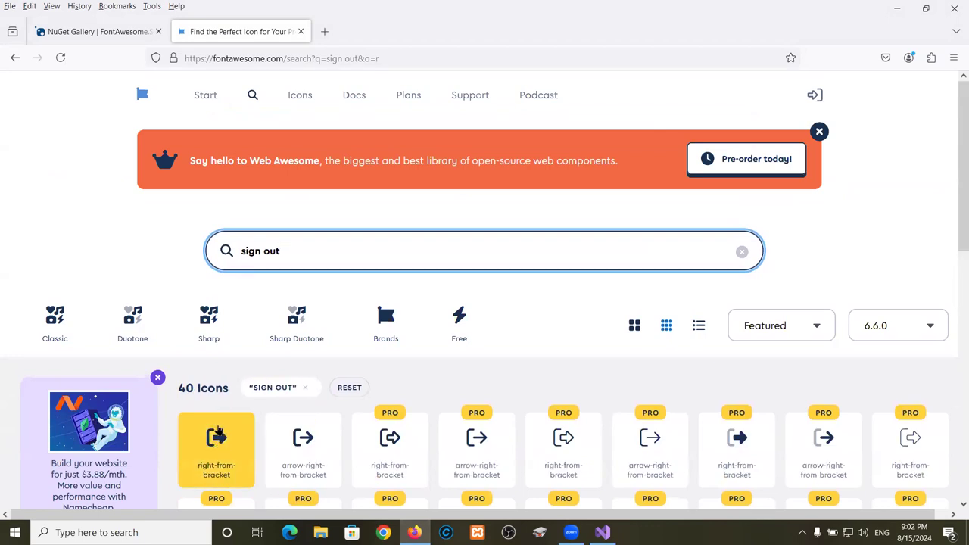
scroll(218, 430, down, 2)
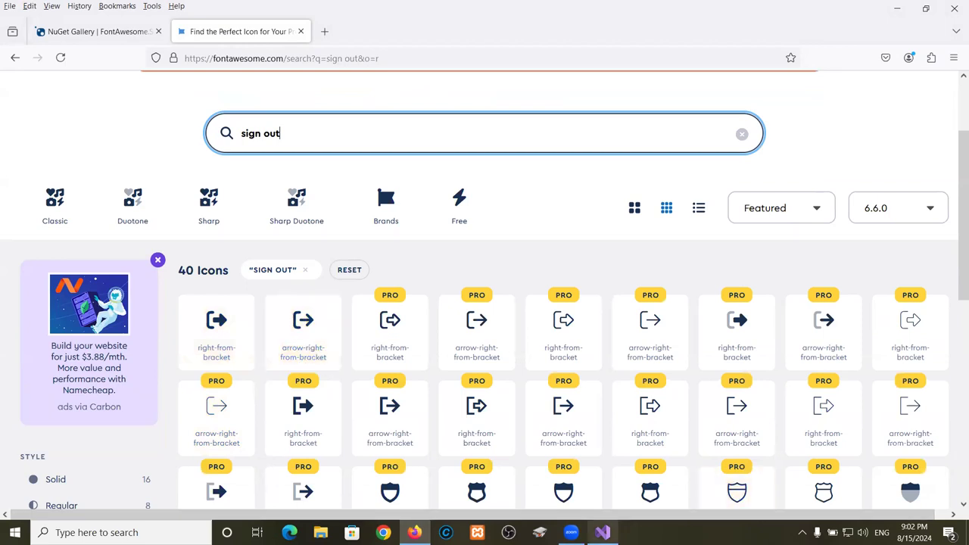
Switch back to Visual Studio and set the IconChar of the duplicated SETTING button to RightFromBracket.
click(603, 532)
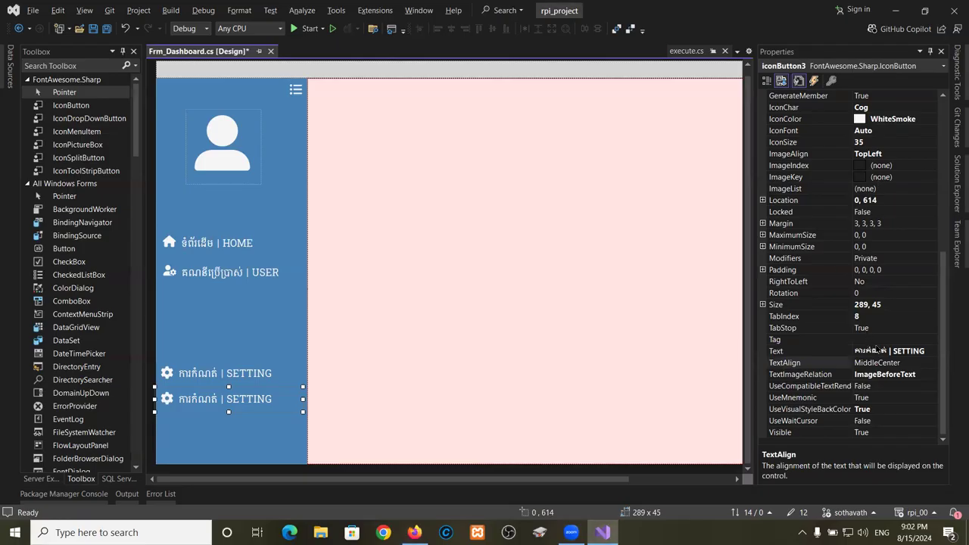
scroll(905, 219, up, 4)
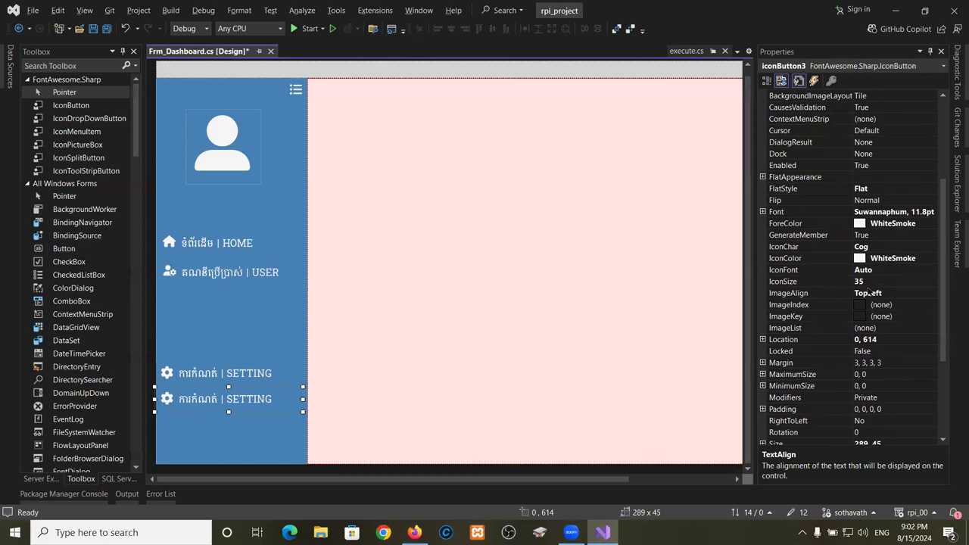
click(883, 246)
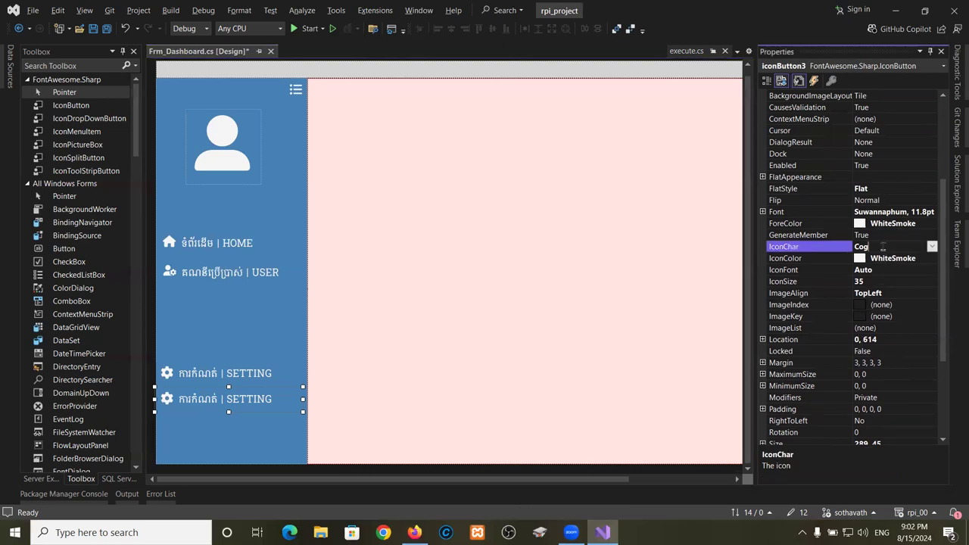
text(R)
key(Down)
key(Down)
key(Down)
key(Down)
key(Down)
key(Down)
key(Down)
key(Down)
key(Down)
key(Down)
key(Down)
key(Down)
key(Down)
key(Down)
key(Down)
key(Down)
key(Down)
key(Down)
key(Down)
key(Down)
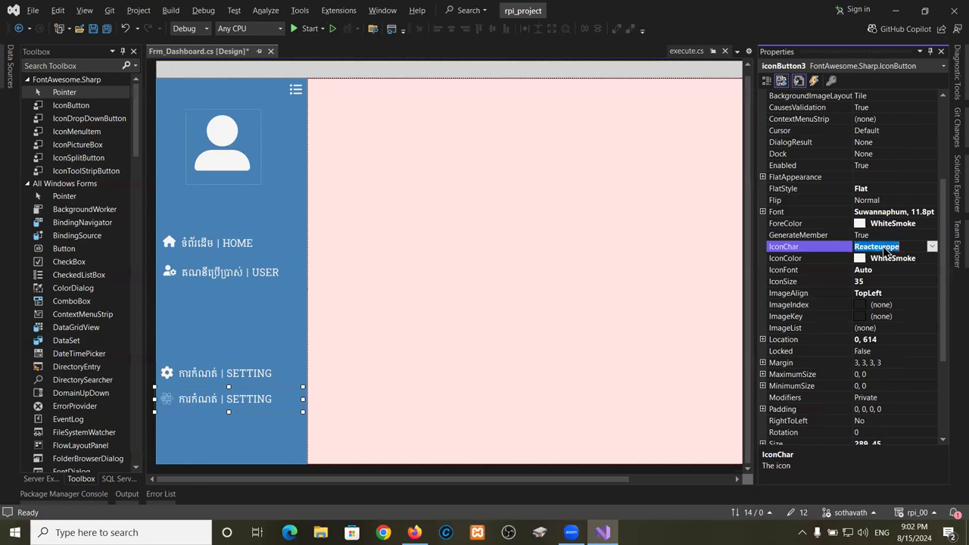
key(Down)
key(Down)
key(Down)
key(Down)
key(Down)
key(Up)
key(Up)
key(Up)
key(Up)
key(Up)
key(Up)
key(Up)
key(Up)
key(Up)
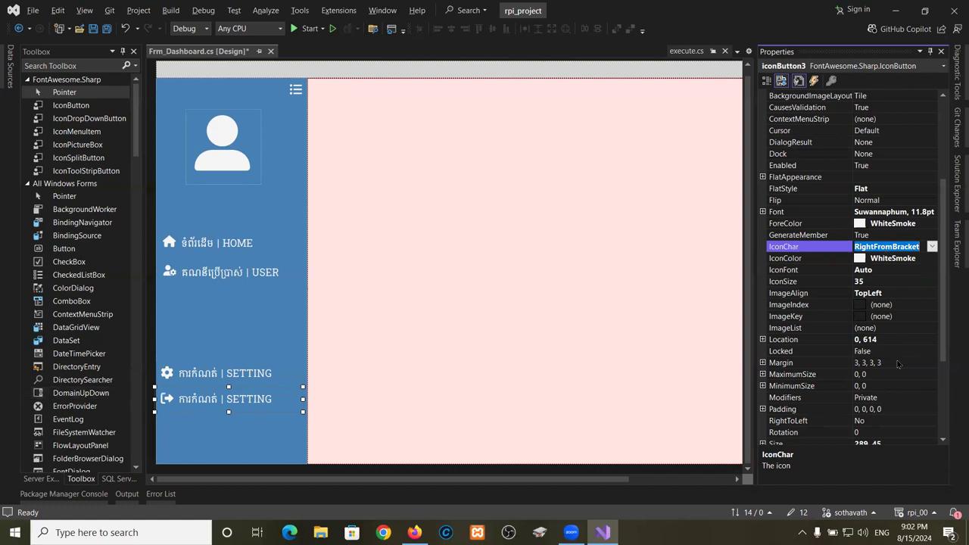
key(Down)
key(Down)
key(Down)
key(Down)
key(Down)
key(Down)
key(Down)
key(Down)
key(Down)
key(Down)
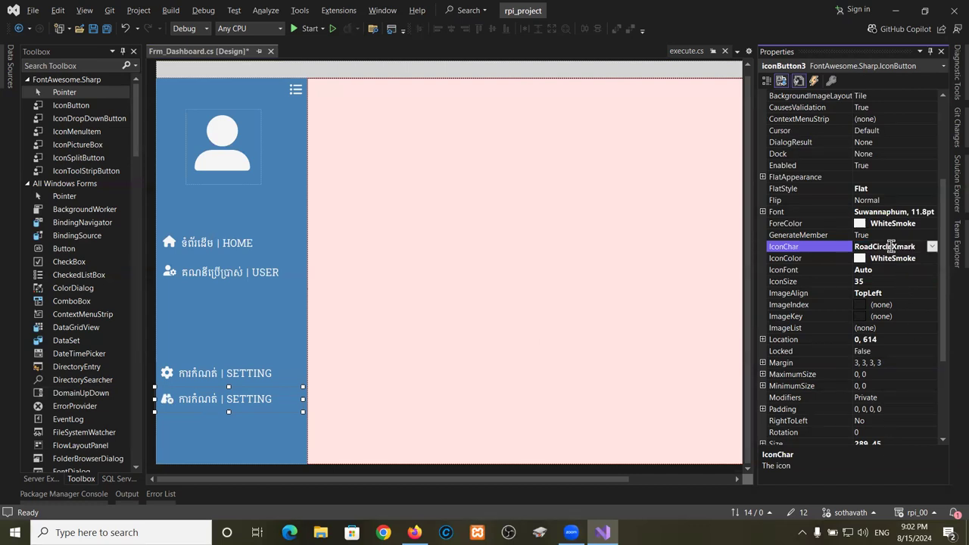
key(shift)
key(shift)
key(shift)
key(shift)
key(shift)
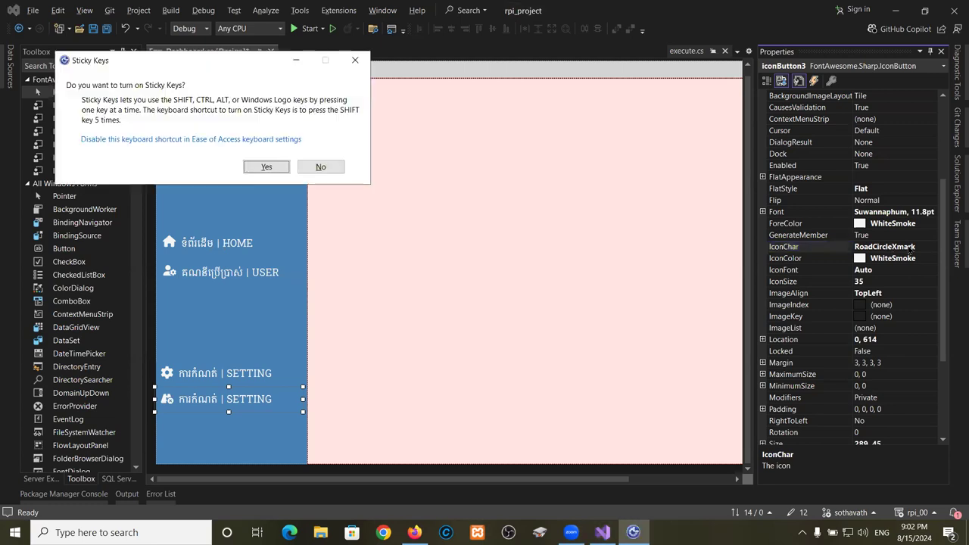
click(320, 167)
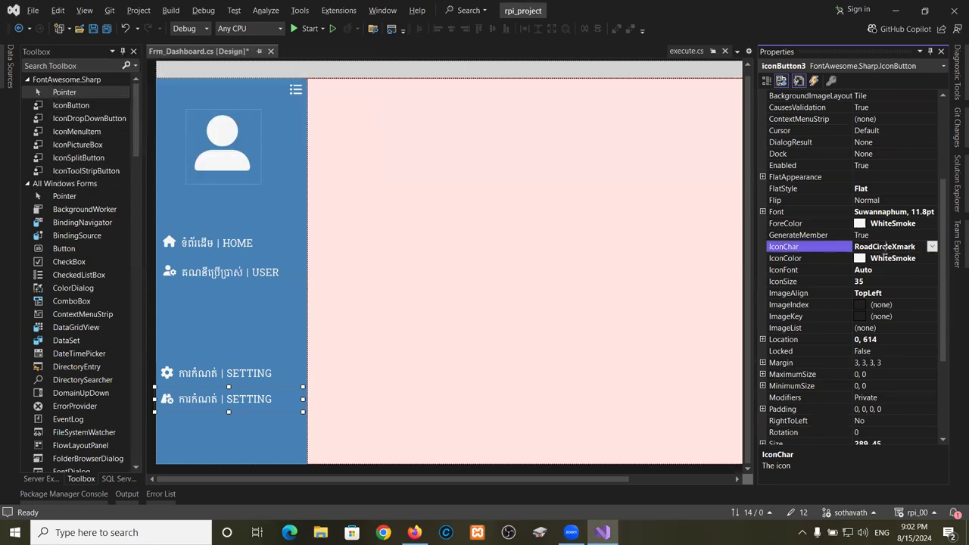
double_click(884, 251)
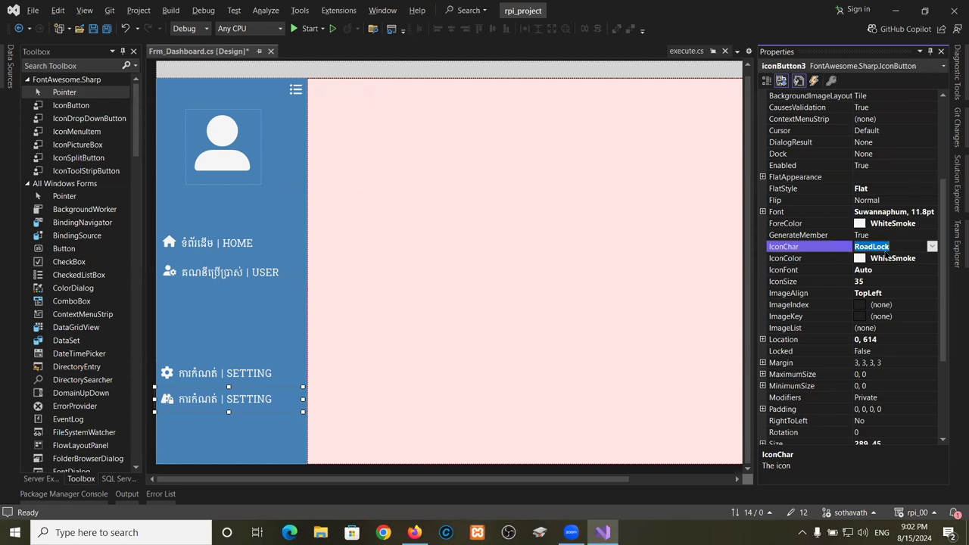
text(Ribbon)
key(Return)
double_click(885, 251)
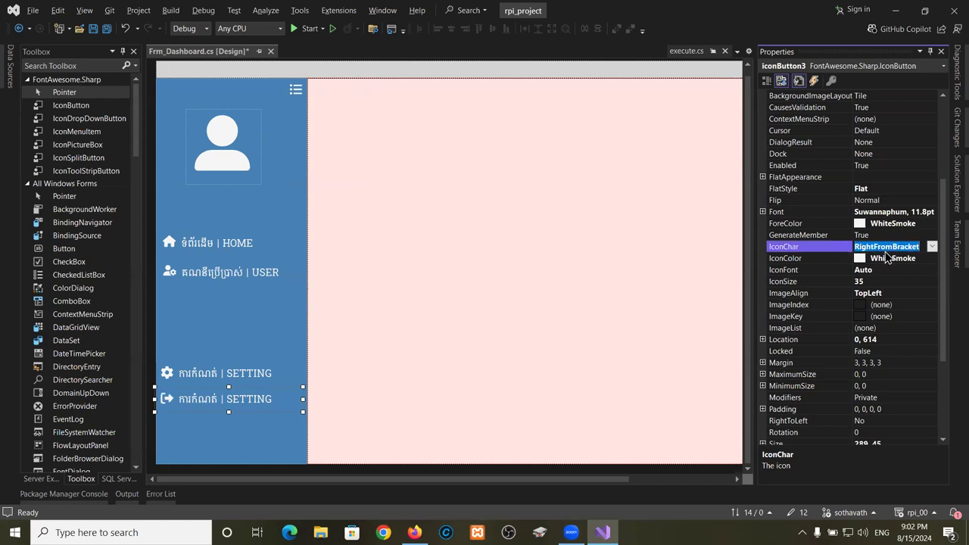
Set the Text of the button with the RightFromBracket icon to "ចាកចេញ | SIGN OUT".
scroll(931, 356, down, 4)
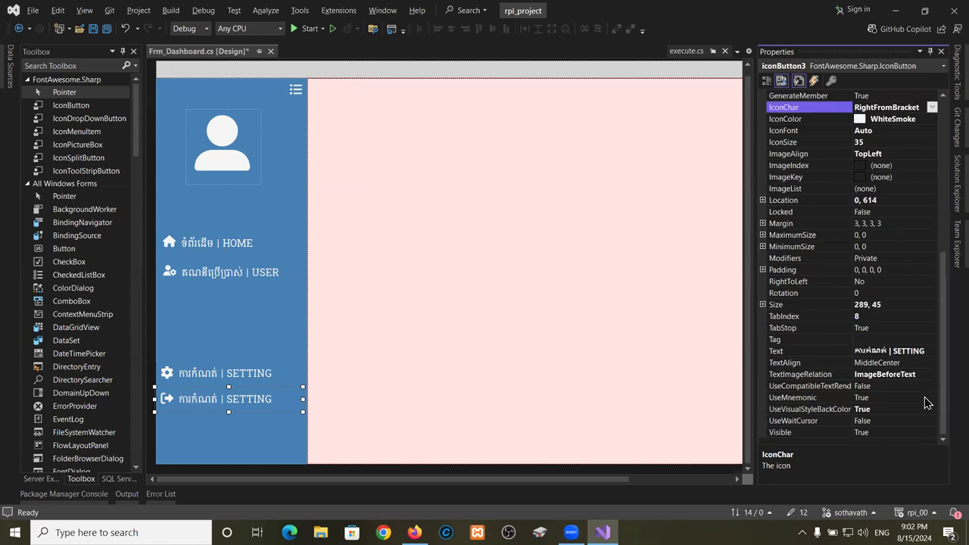
click(924, 354)
click(924, 351)
key(BackSpace)
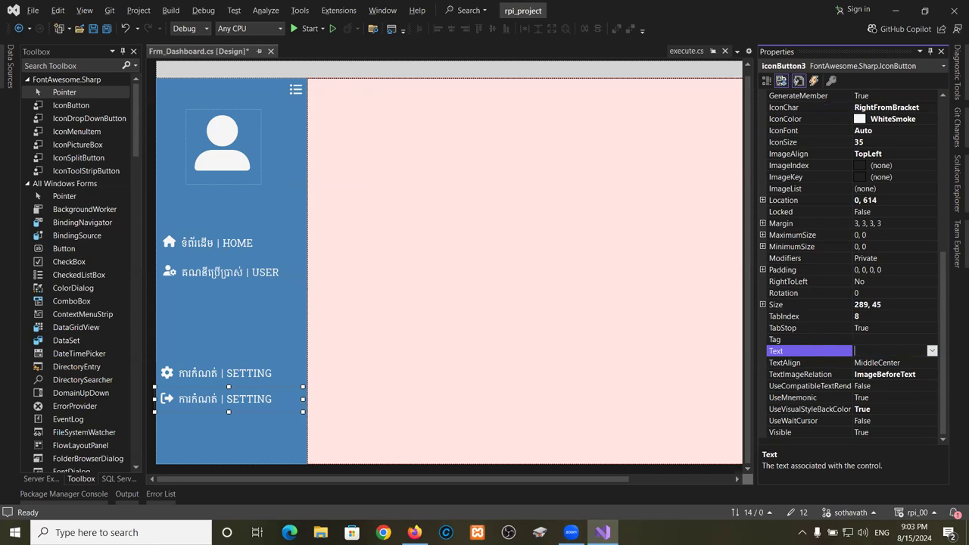
text(ចាកចេញ)
key(alt+shift)
text(| SIGN OUT)
key(Return)
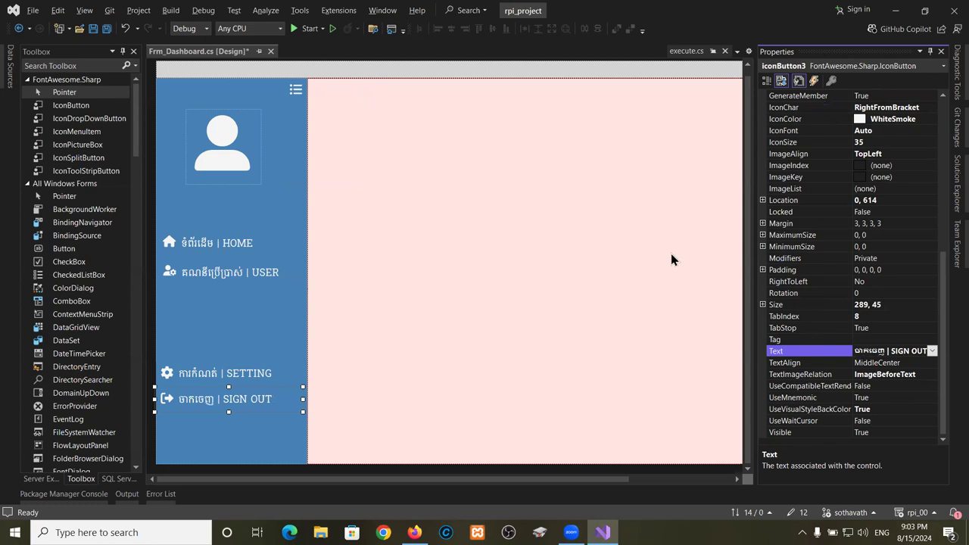
click(748, 318)
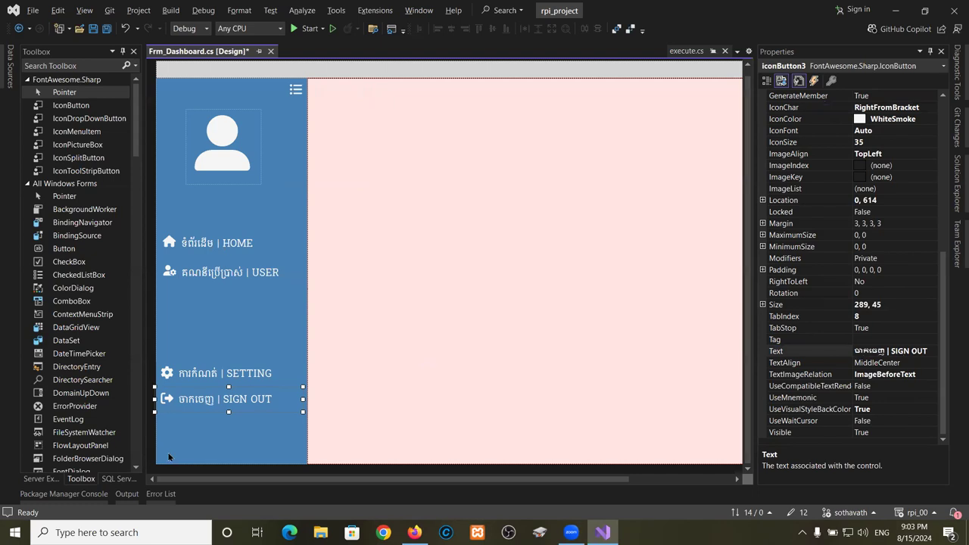
Move the SETTING and SIGN OUT buttons up together directly beneath the USER button, placing SIGN OUT at Location 0, 466.
click(202, 355)
drag(202, 355, 209, 421)
drag(211, 387, 211, 326)
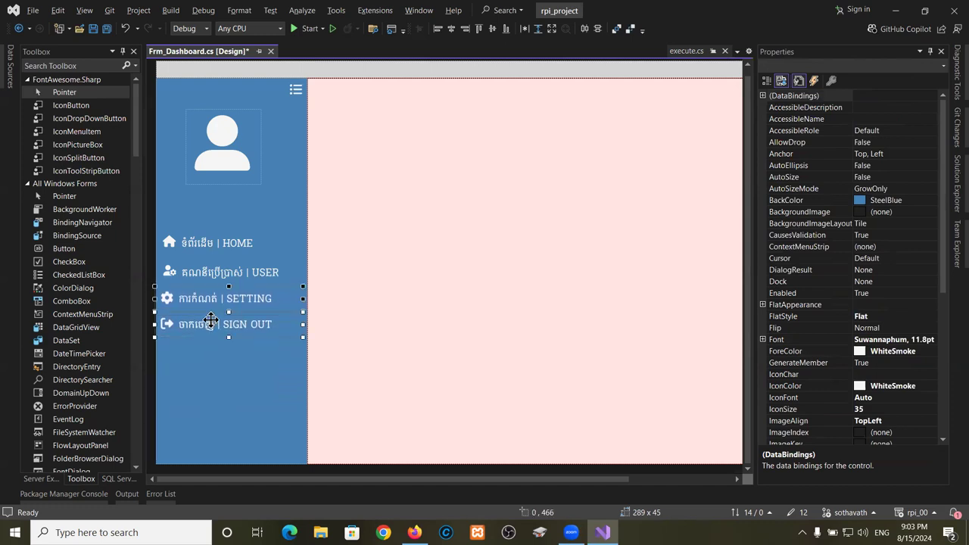
click(227, 400)
Shift the HOME, USER, SETTING and SIGN OUT buttons together so that SIGN OUT sits at Location 0, 463.
click(218, 240)
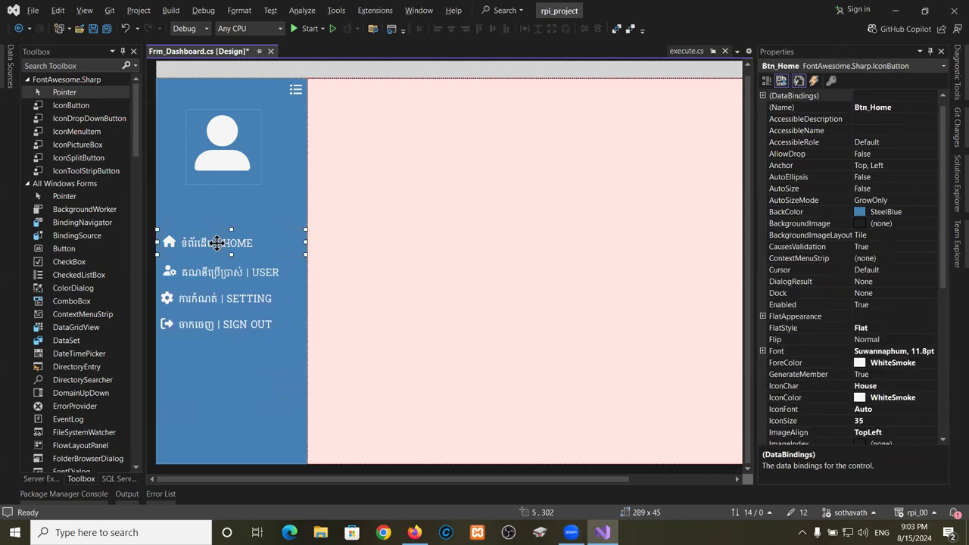
drag(203, 211, 215, 338)
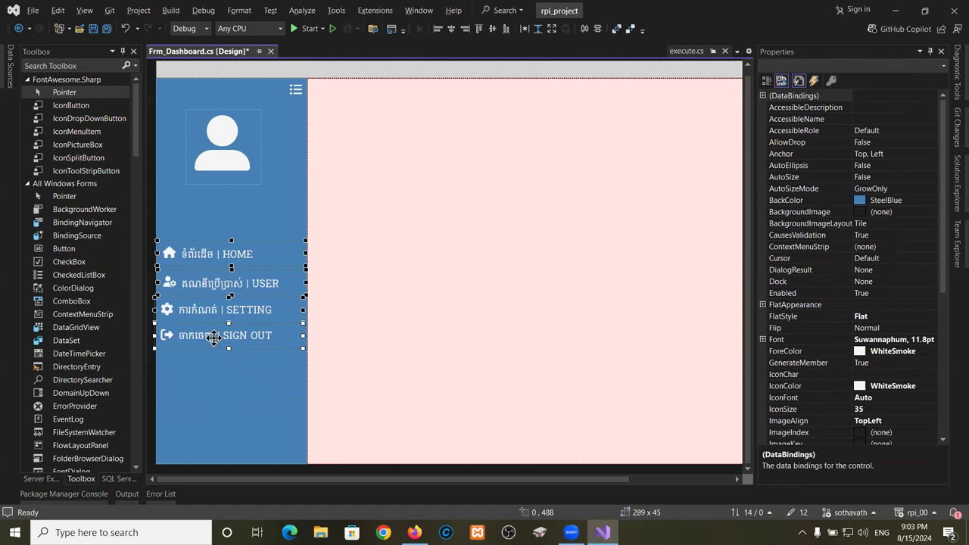
drag(214, 338, 214, 320)
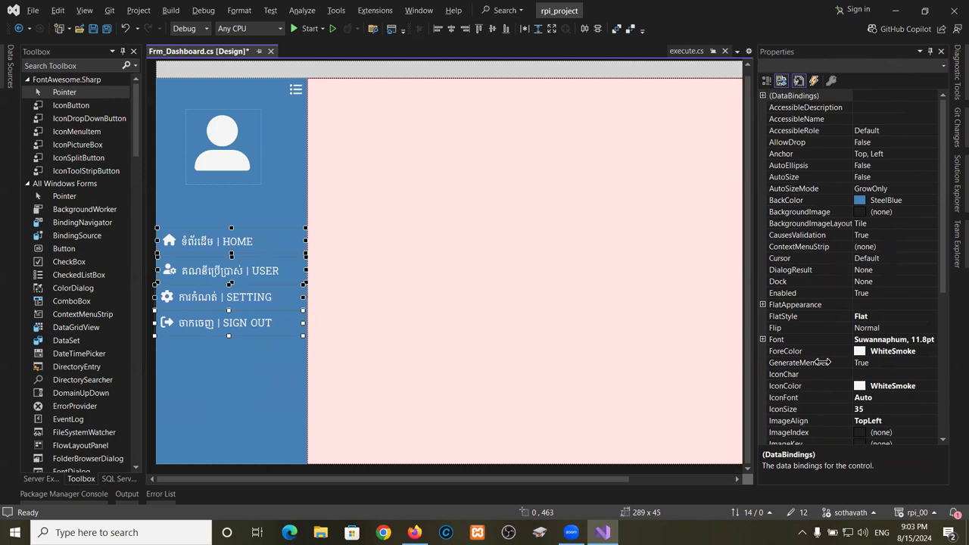
Align the four selected navigation buttons by their centers and nudge them slightly to the right.
scroll(836, 399, down, 4)
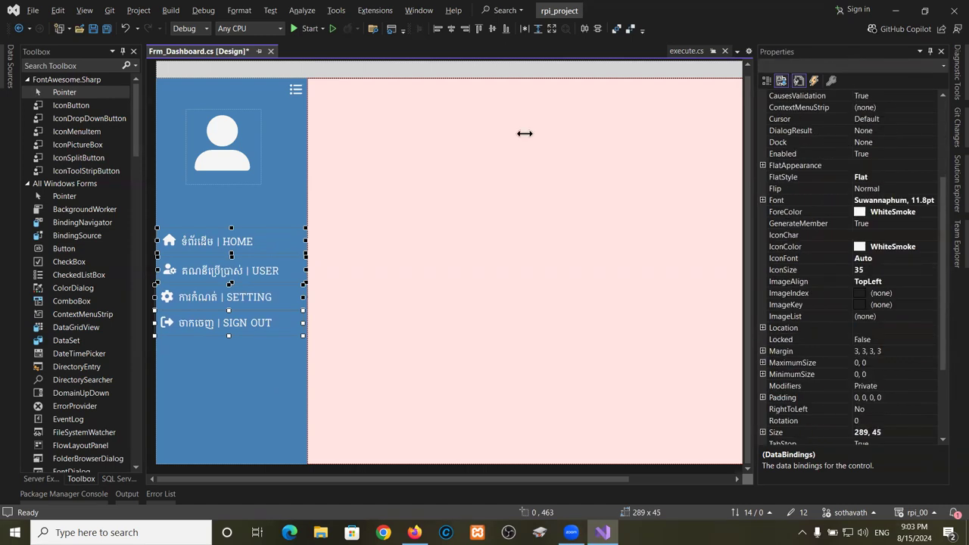
click(451, 29)
key(Right)
key(Right)
key(Right)
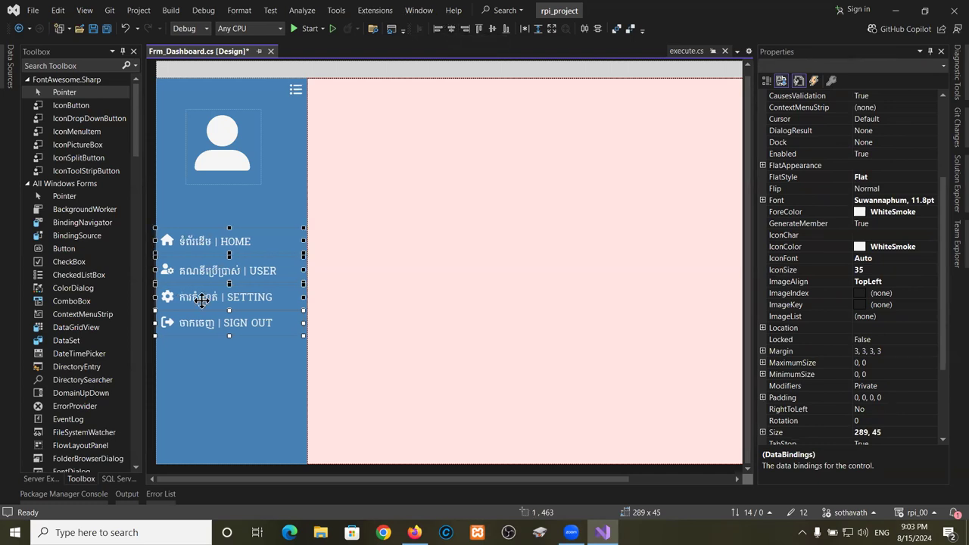
click(201, 376)
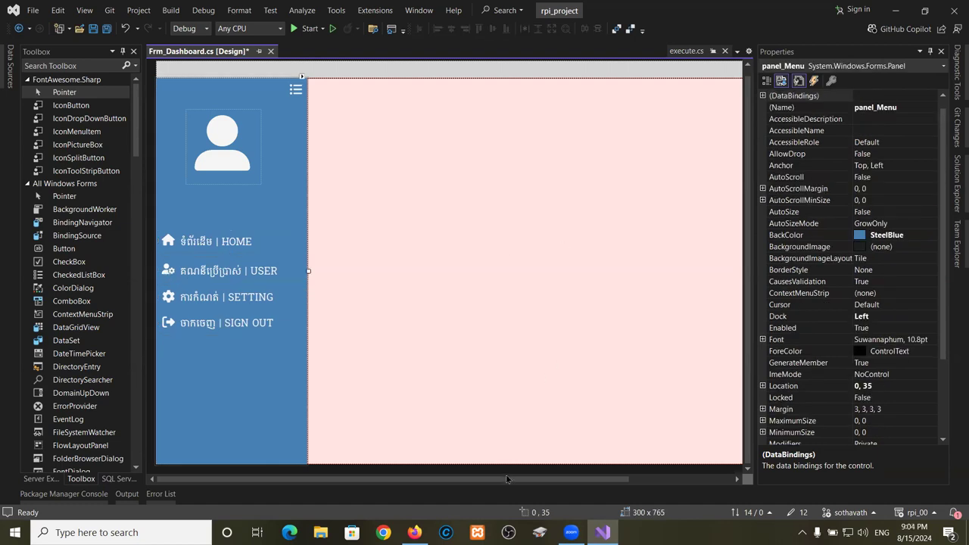
Copy Btn_Minimize into panel_Menu and place the copy near the panel's lower left corner at Location 33, 727.
drag(509, 482, 585, 482)
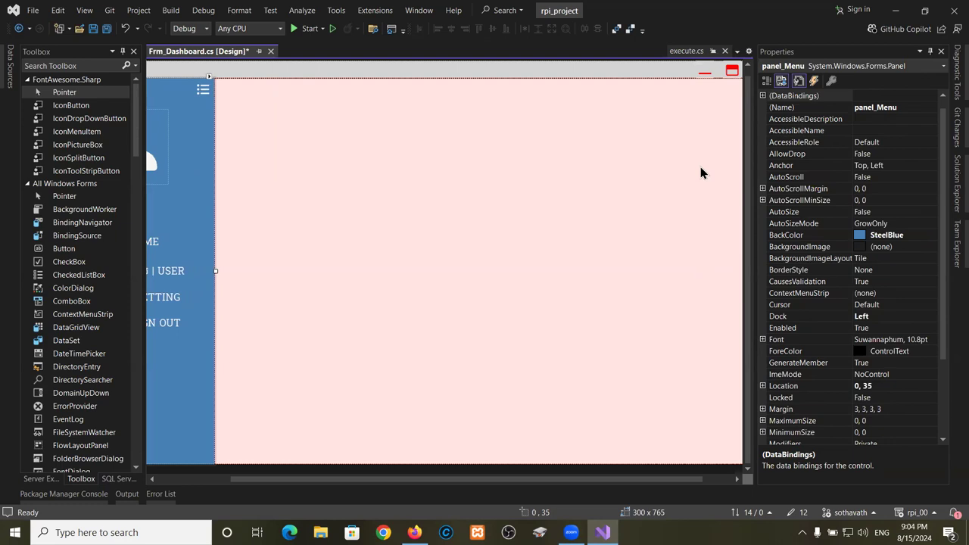
key(Tab)
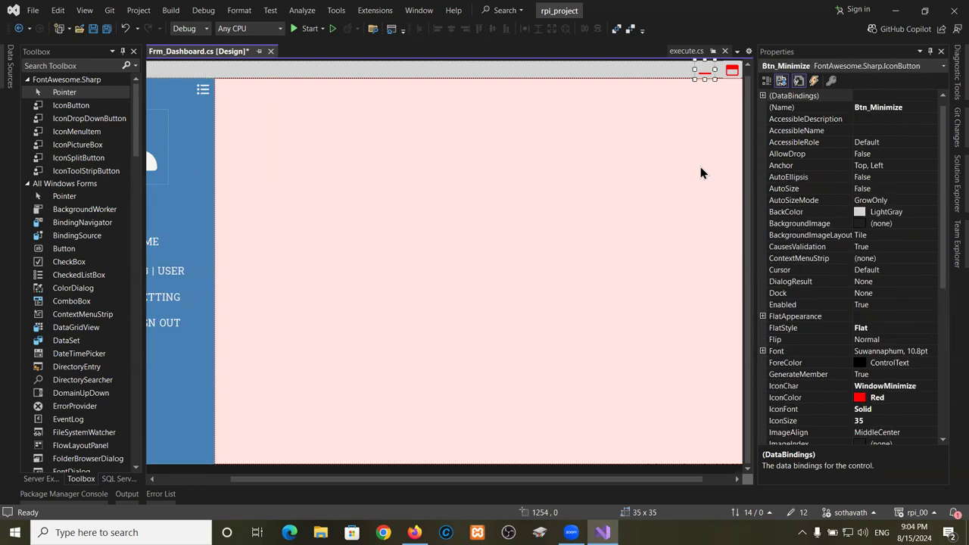
drag(569, 477, 355, 497)
click(216, 426)
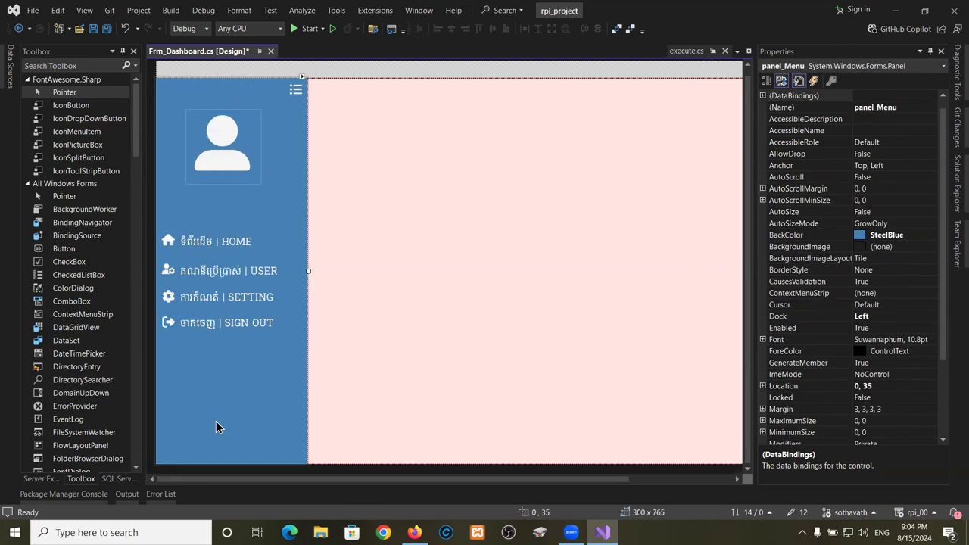
key(ctrl+v)
drag(231, 274, 185, 455)
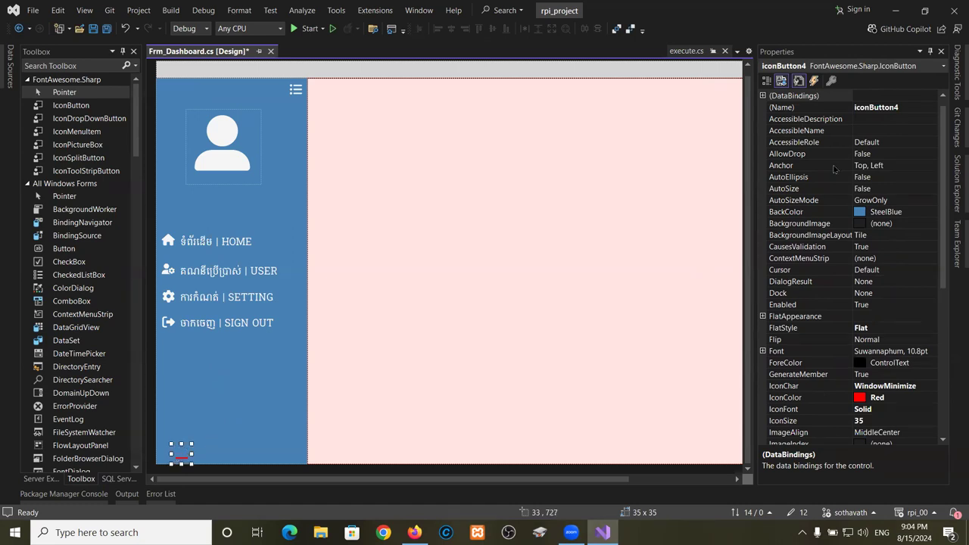
Rename the copied minimize button in the side panel to Btn_Facebook.
click(908, 109)
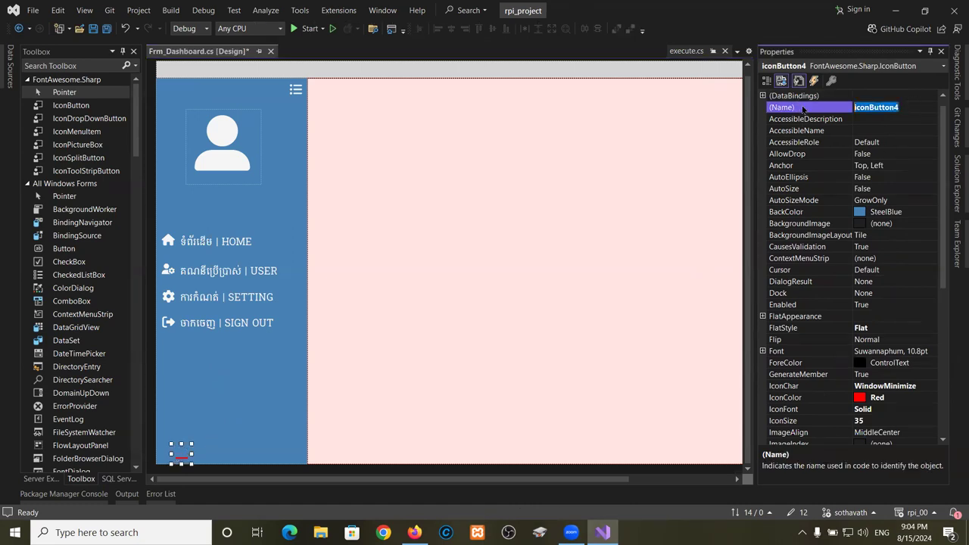
text(T)
text(tn_Facebook)
key(Return)
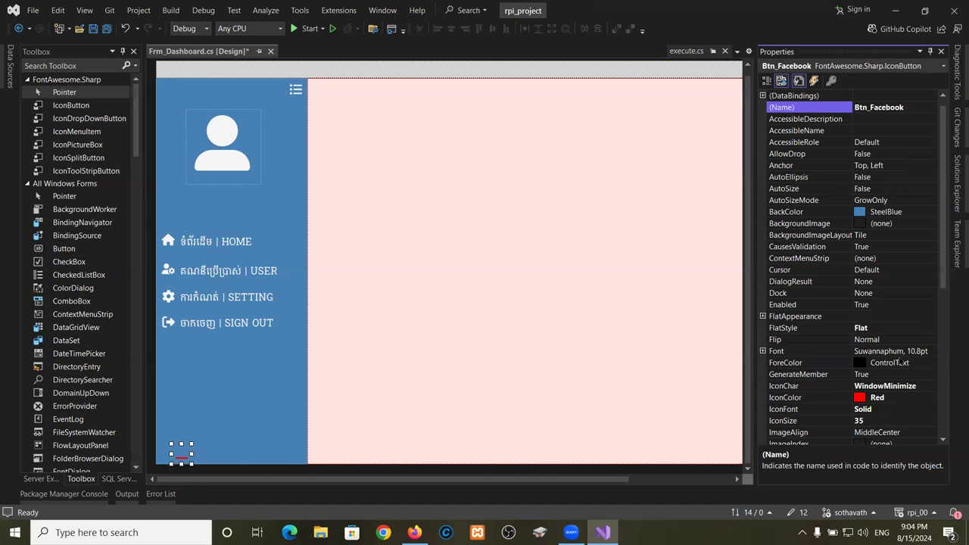
Set the IconChar of Btn_Facebook to FacebookSquare.
click(885, 388)
double_click(886, 387)
double_click(889, 388)
double_click(886, 388)
double_click(894, 388)
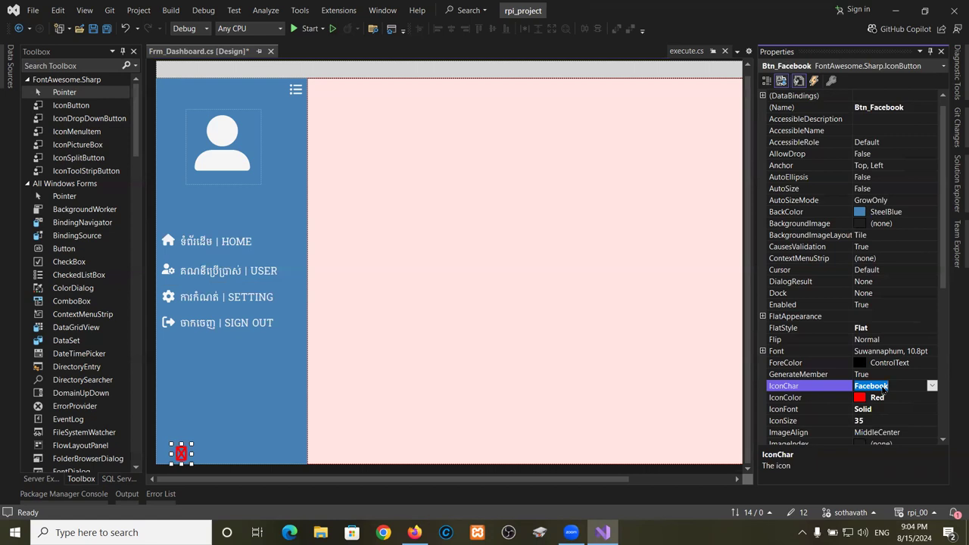
double_click(894, 388)
click(898, 385)
double_click(898, 385)
double_click(900, 386)
double_click(900, 387)
key(Up)
Set the IconFont of Btn_Facebook to Auto.
click(888, 411)
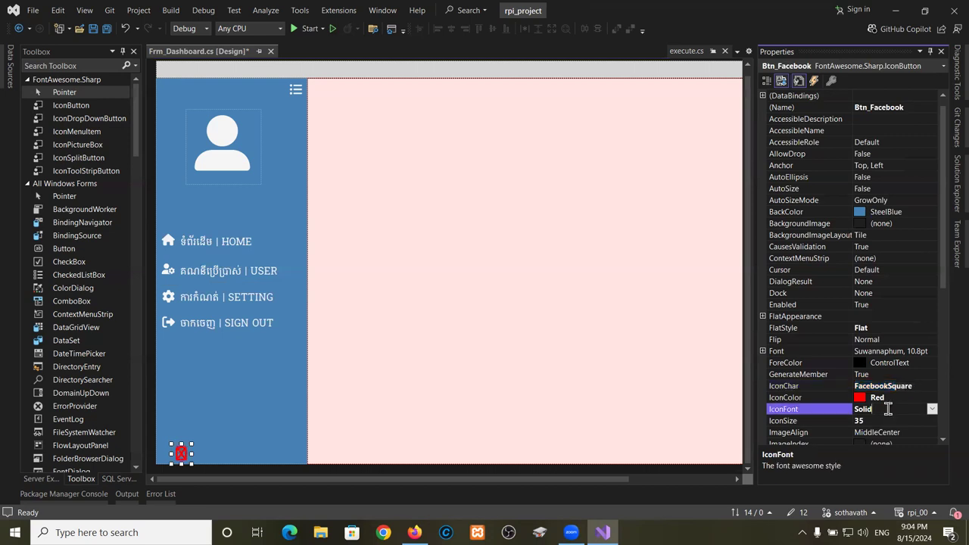
click(932, 409)
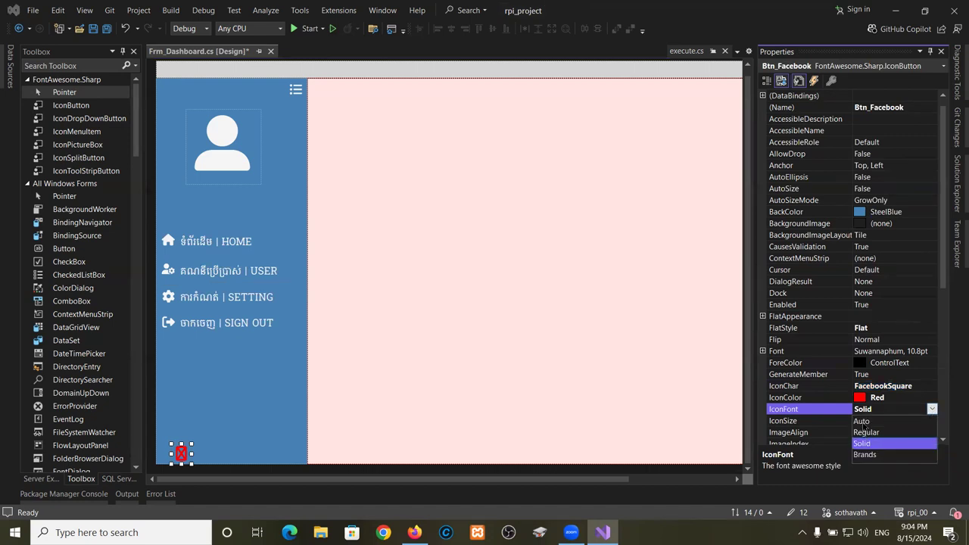
click(862, 421)
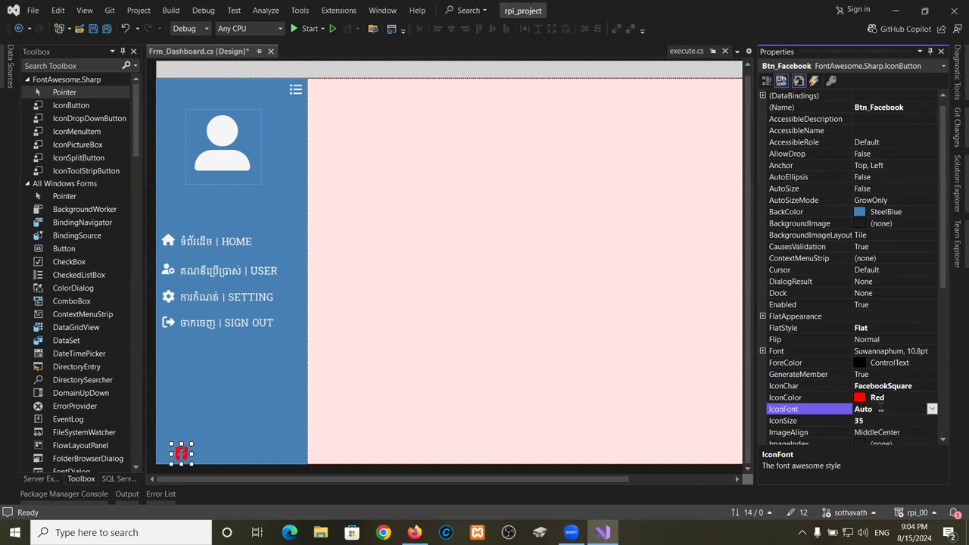
Set the IconChar of Btn_Facebook to Facebook and move the button to Location 23, 718.
click(920, 385)
double_click(921, 385)
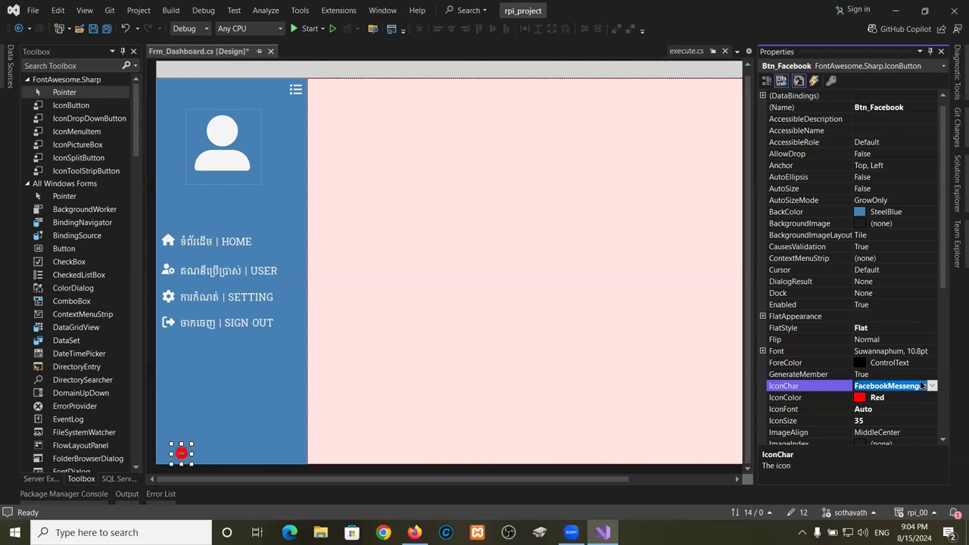
double_click(922, 385)
double_click(922, 386)
drag(181, 453, 176, 450)
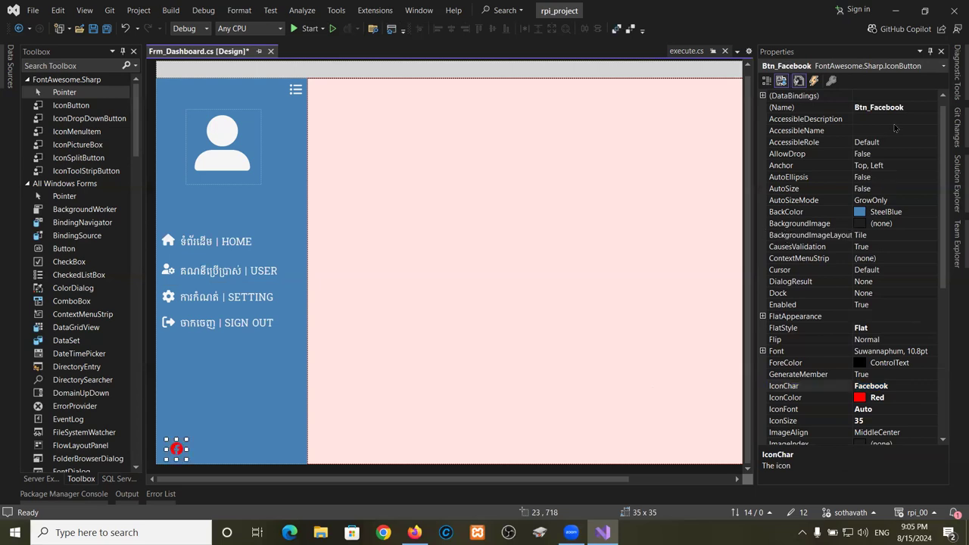
click(947, 199)
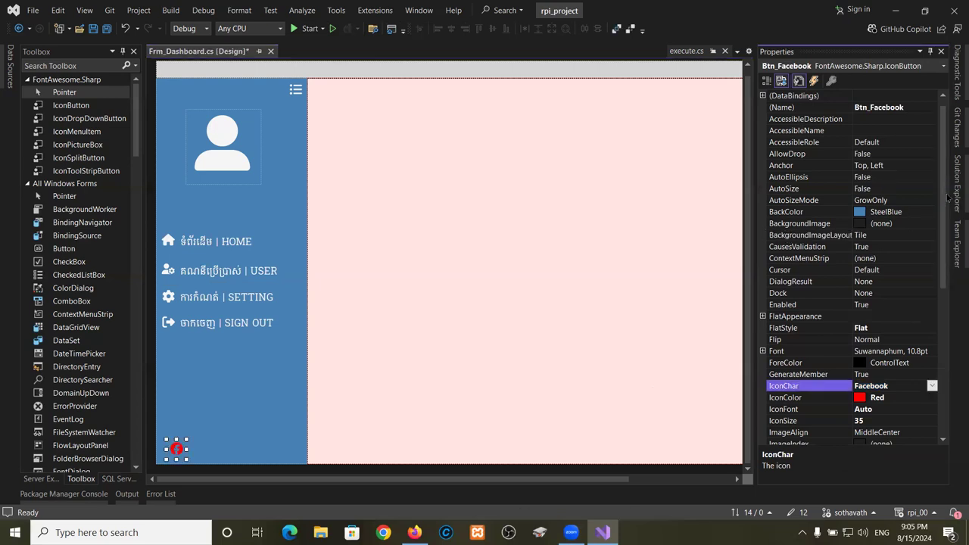
scroll(946, 199, down, 3)
scroll(950, 216, up, 4)
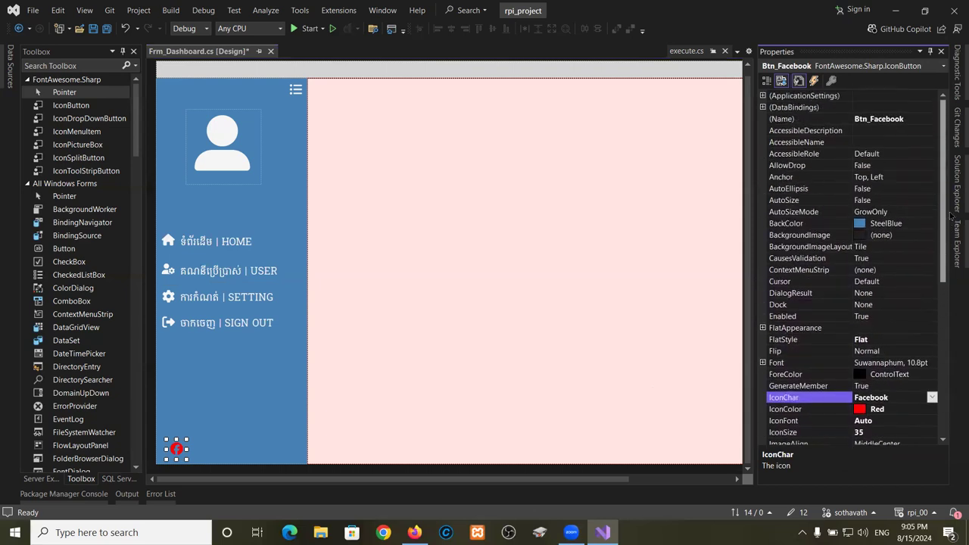
Set the IconColor of Btn_Facebook to WhiteSmoke.
scroll(950, 217, down, 3)
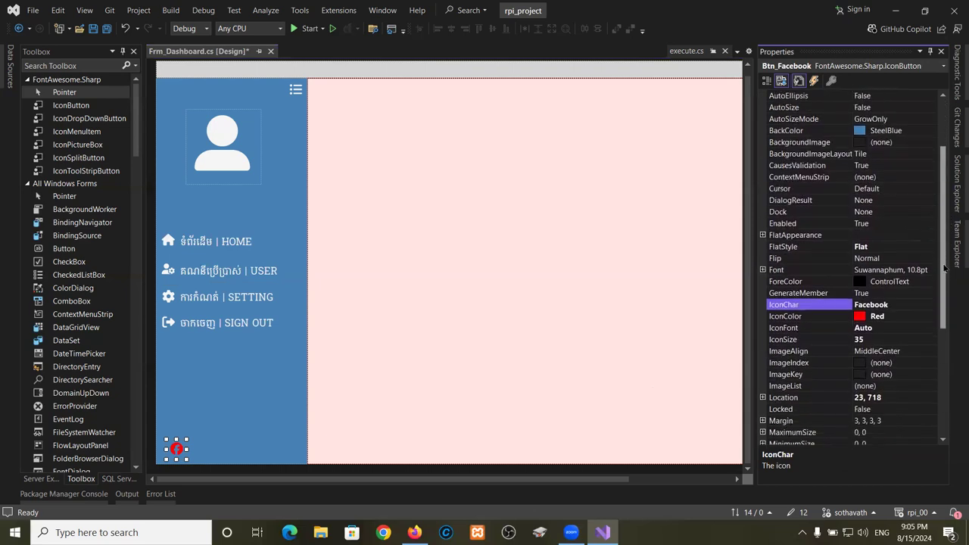
click(907, 317)
click(932, 315)
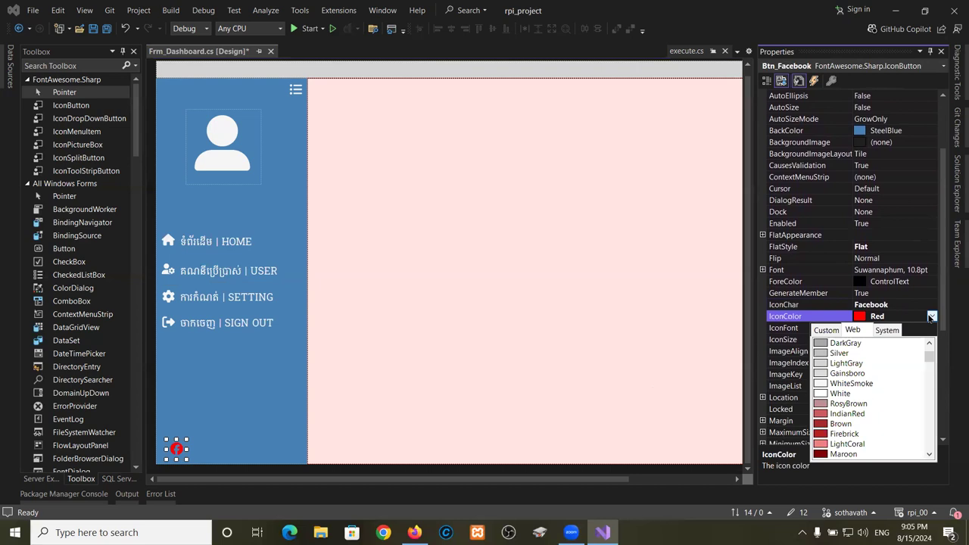
click(835, 383)
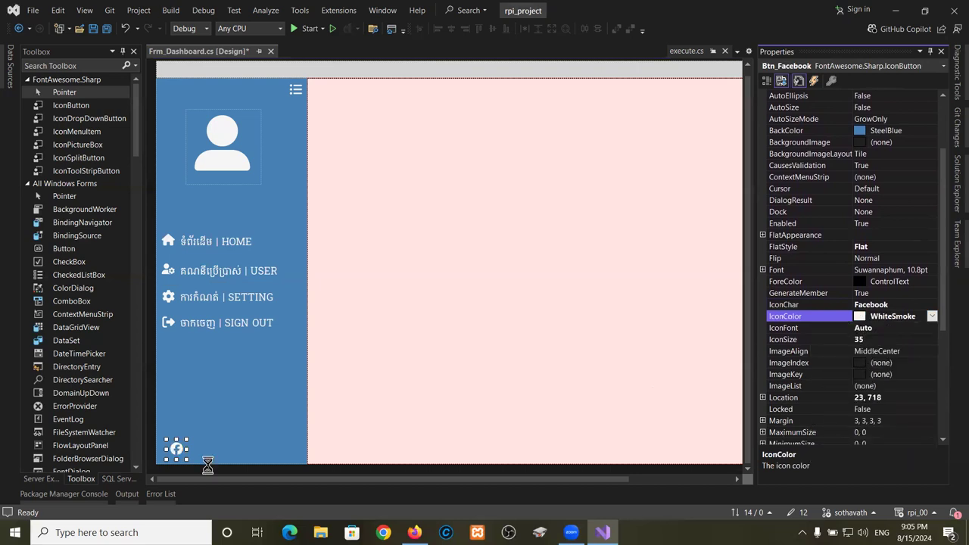
Duplicate the Facebook button and place the copy beside it in the side panel at Location 83, 718.
click(177, 449)
key(ctrl+c)
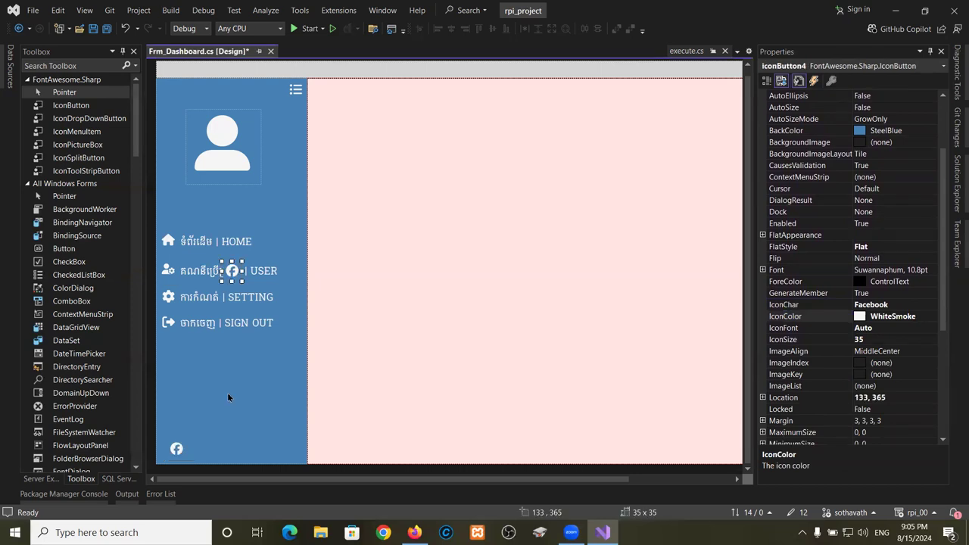
key(ctrl+v)
drag(228, 268, 214, 451)
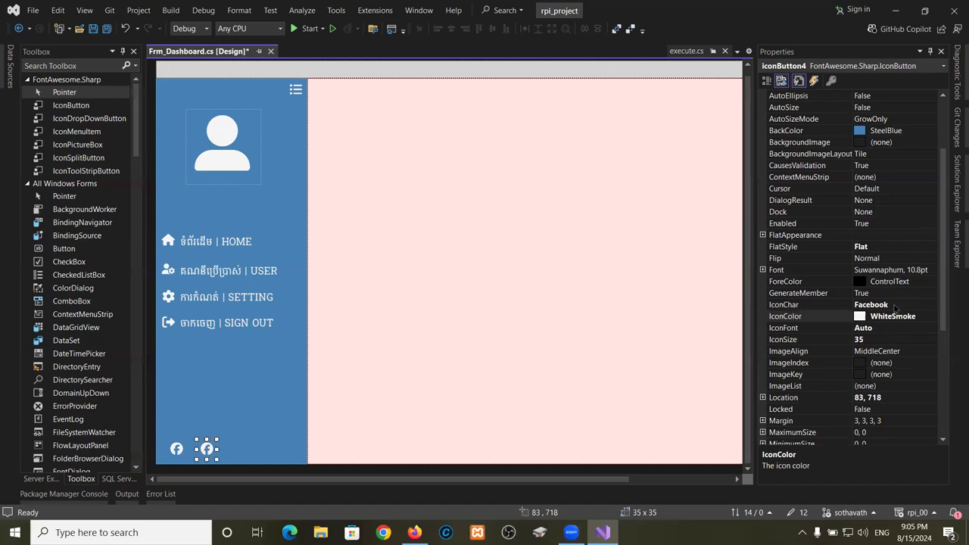
Set the IconChar of the copied Facebook button to Telegram.
click(894, 306)
scroll(895, 307, down, 3)
scroll(895, 307, down, 10)
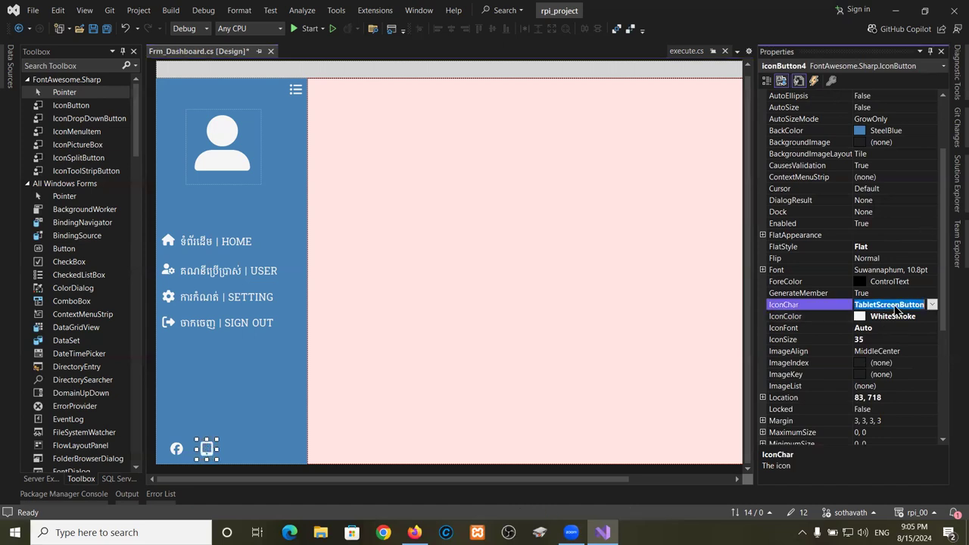
scroll(895, 307, down, 6)
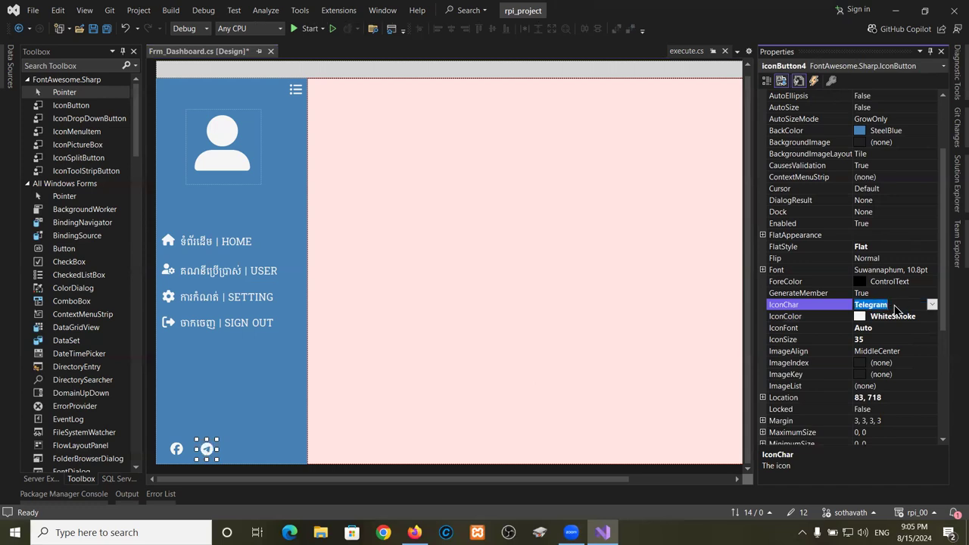
click(207, 447)
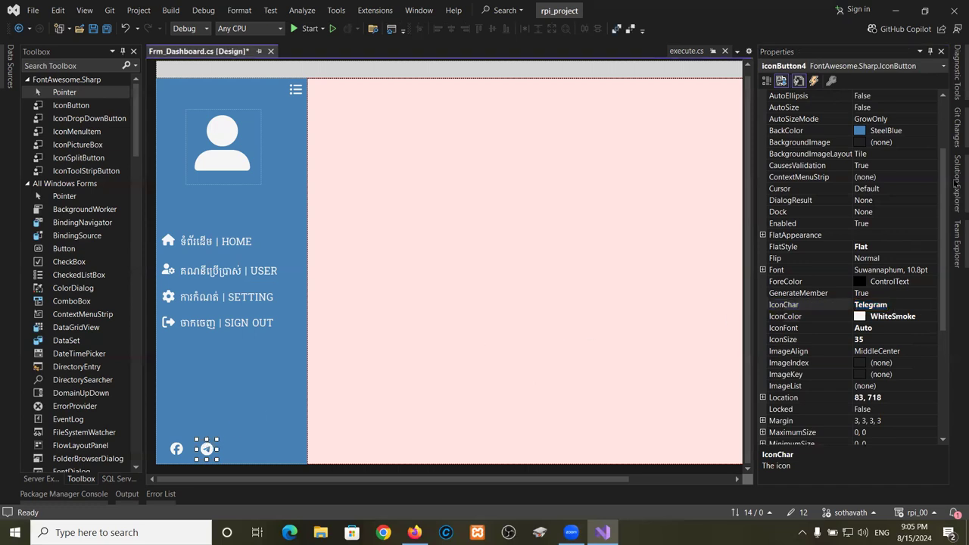
Rename the Telegram icon button to Btn_Telegram.
drag(943, 227, 936, 168)
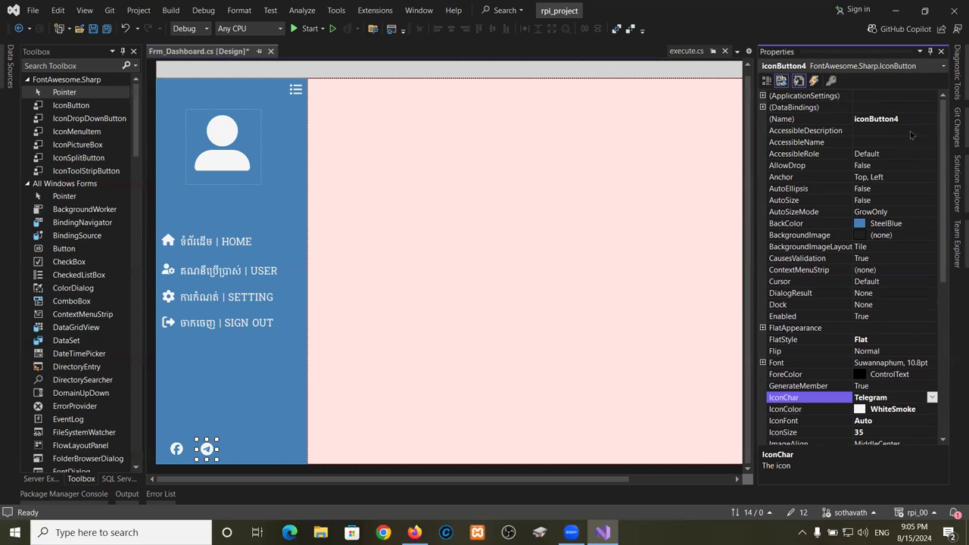
click(804, 120)
text(Yr)
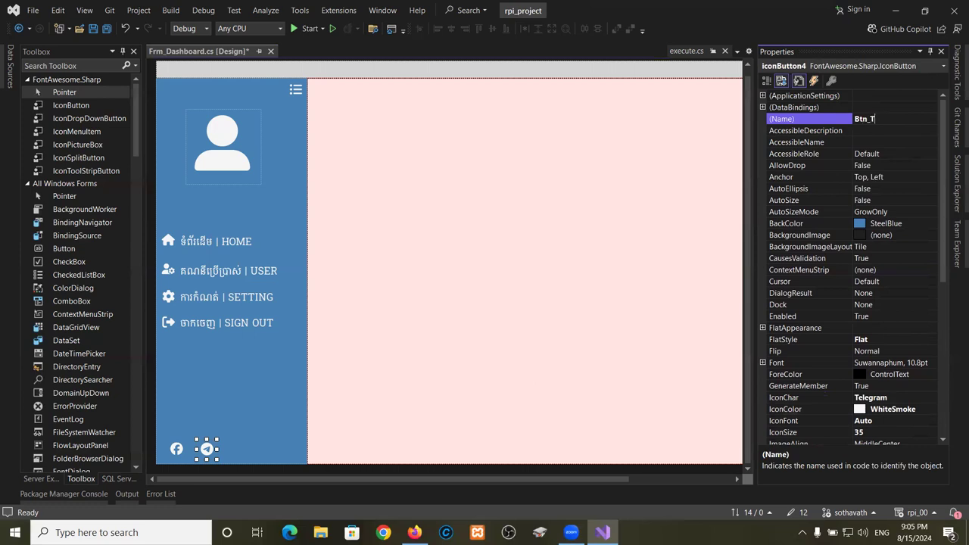
text(n_Telegram)
key(Return)
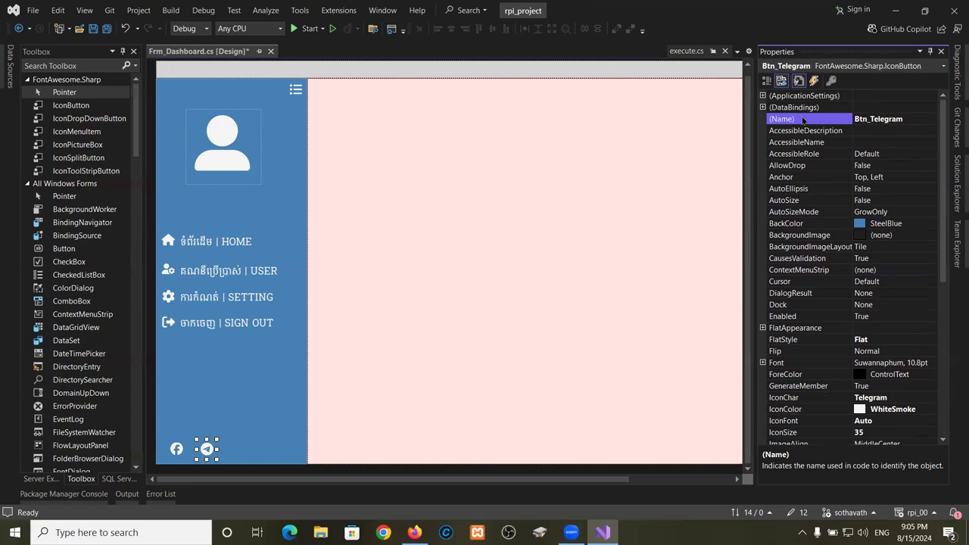
Duplicate Btn_Telegram and place the copy beside it in the side panel at Location 150, 718.
click(210, 444)
key(ctrl+c)
key(ctrl+v)
drag(233, 274, 243, 442)
click(243, 454)
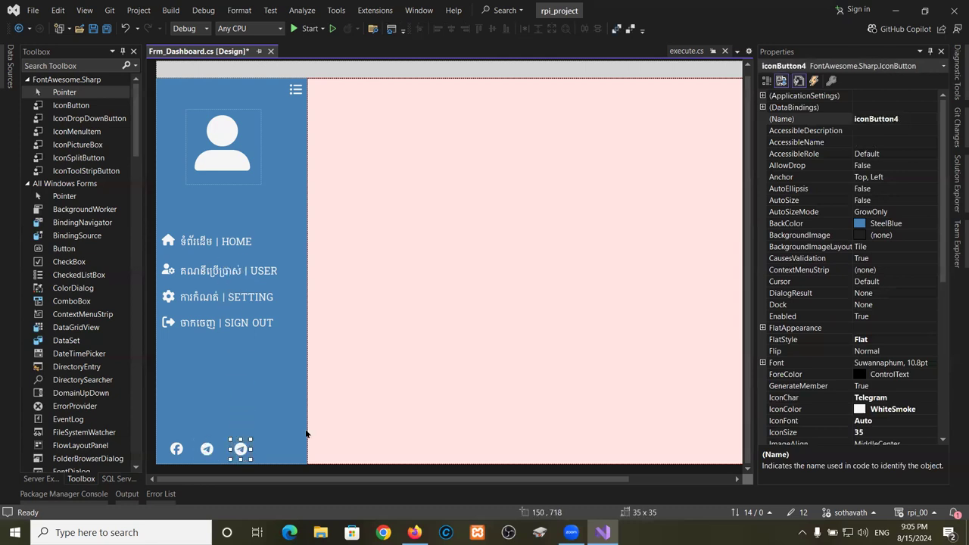
Rename the copied Telegram button to Btn_WhatApp.
click(909, 121)
click(777, 119)
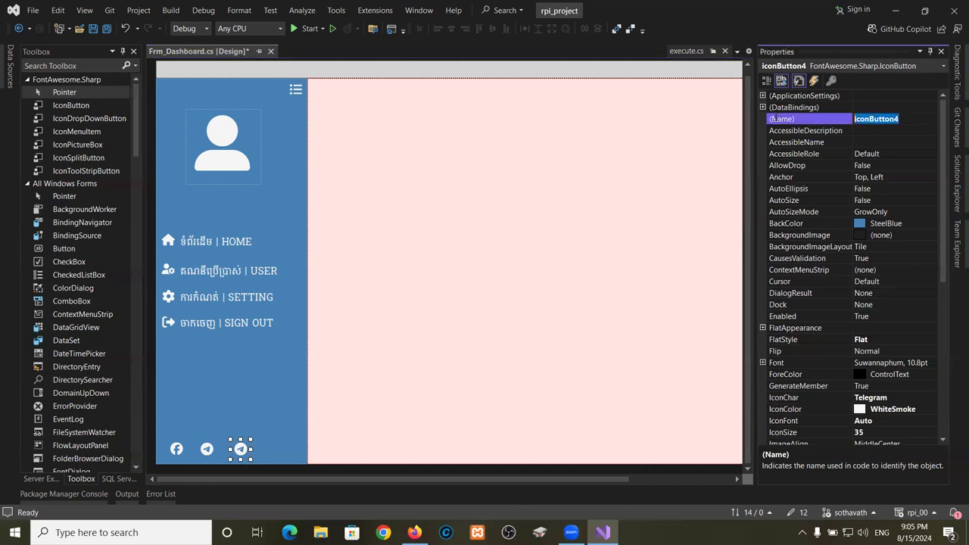
text(Btn_Web)
key(BackSpace)
key(BackSpace)
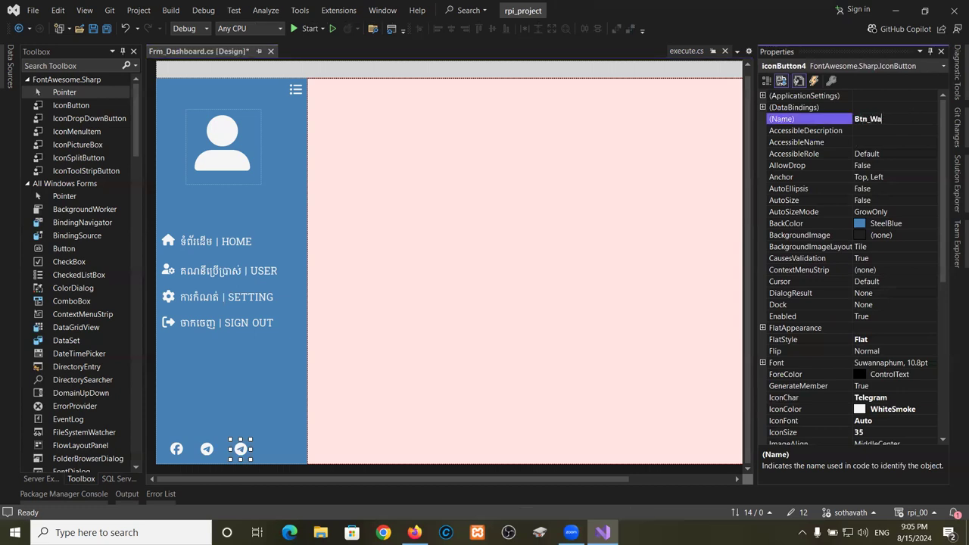
text(hatApp)
Set the IconChar of Btn_WhatApp to the round Whatsapp icon.
click(890, 397)
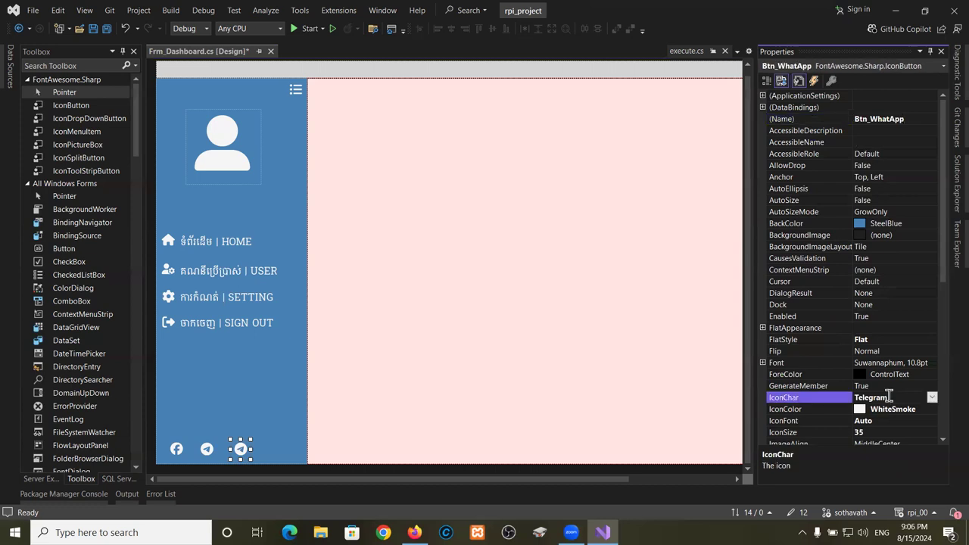
scroll(890, 398, down, 8)
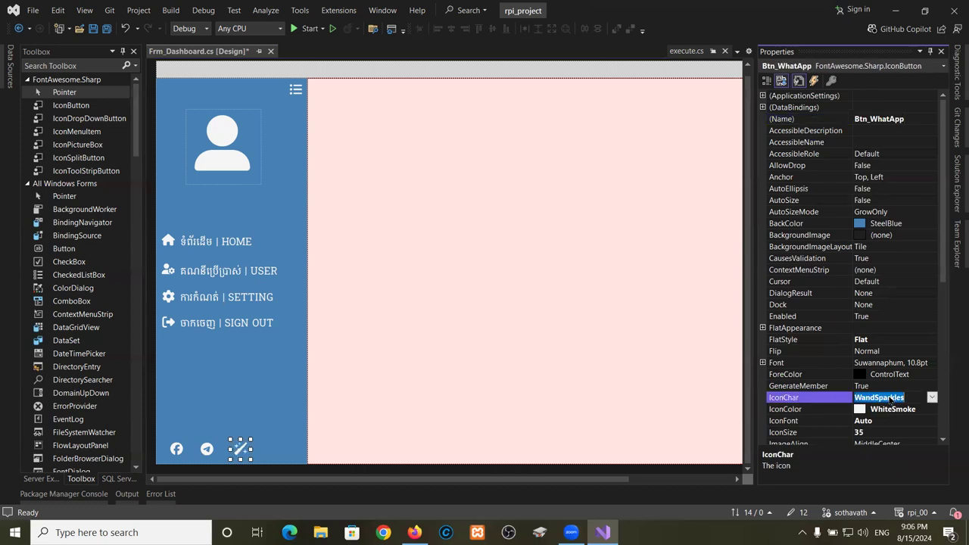
scroll(891, 402, down, 1)
scroll(890, 401, down, 7)
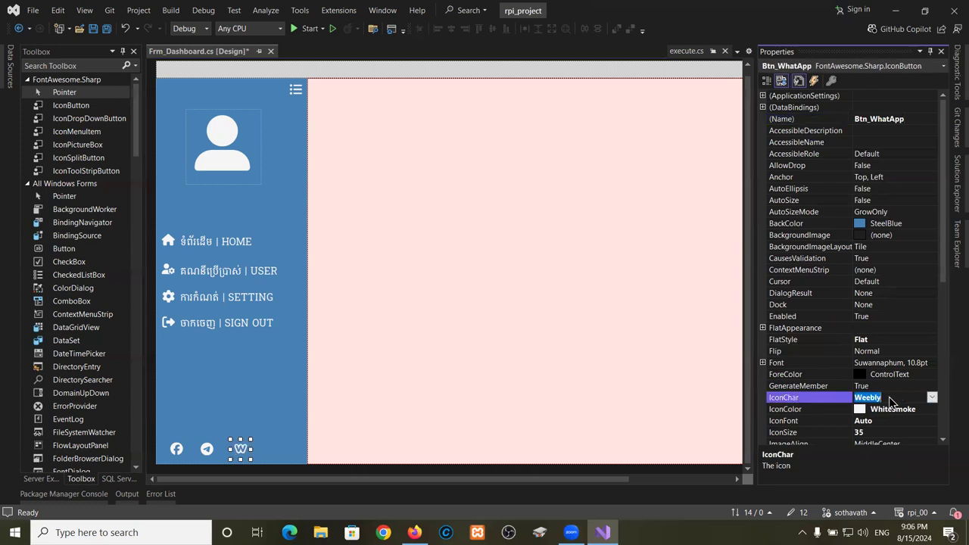
scroll(891, 402, up, 1)
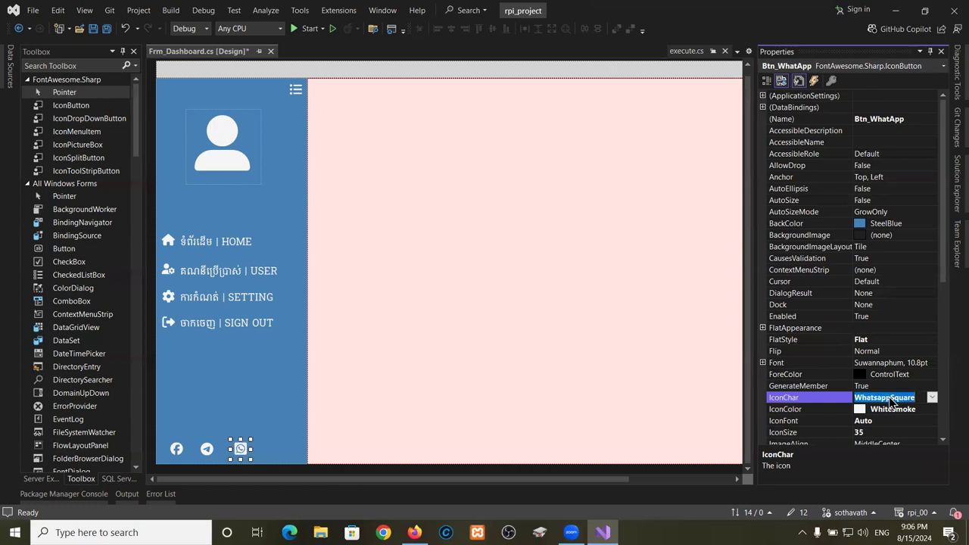
scroll(892, 401, up, 1)
Move the Facebook, Telegram and WhatsApp buttons together toward the middle of the side panel and fine-tune the WhatsApp button's position.
click(176, 449)
ctrl+click(207, 449)
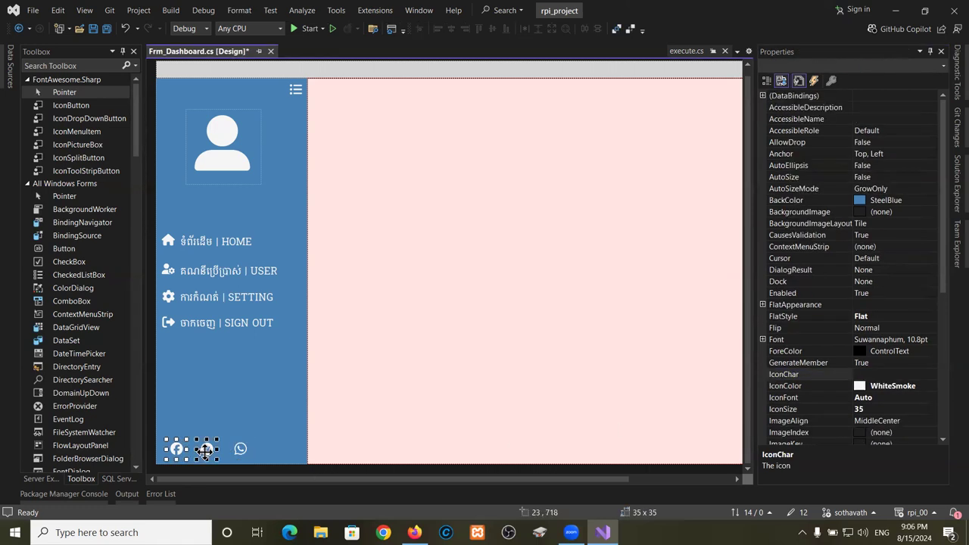
ctrl+click(240, 449)
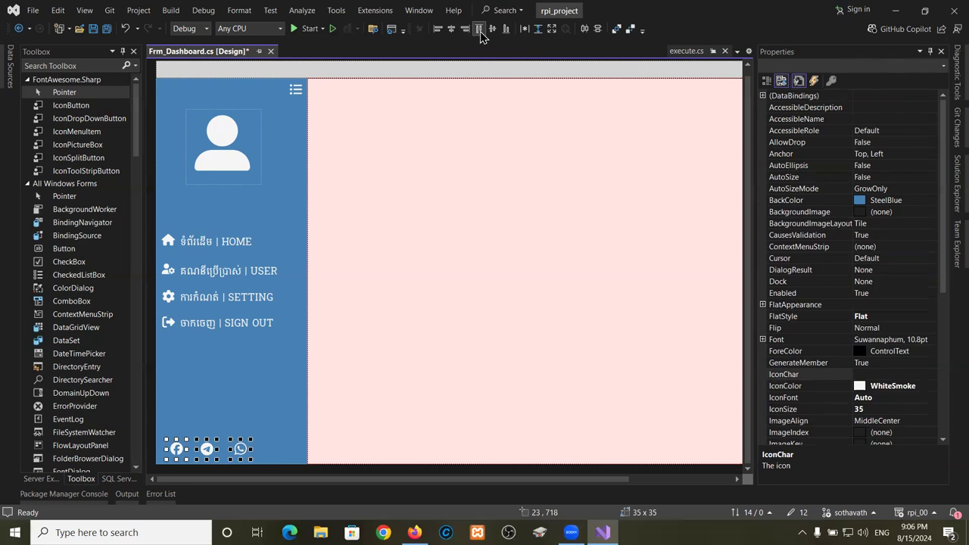
drag(247, 449, 259, 449)
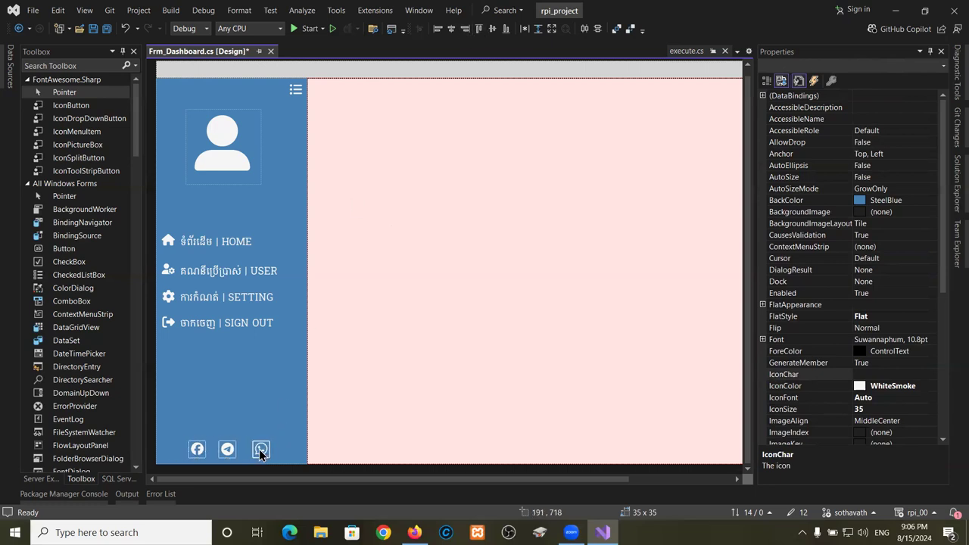
click(245, 429)
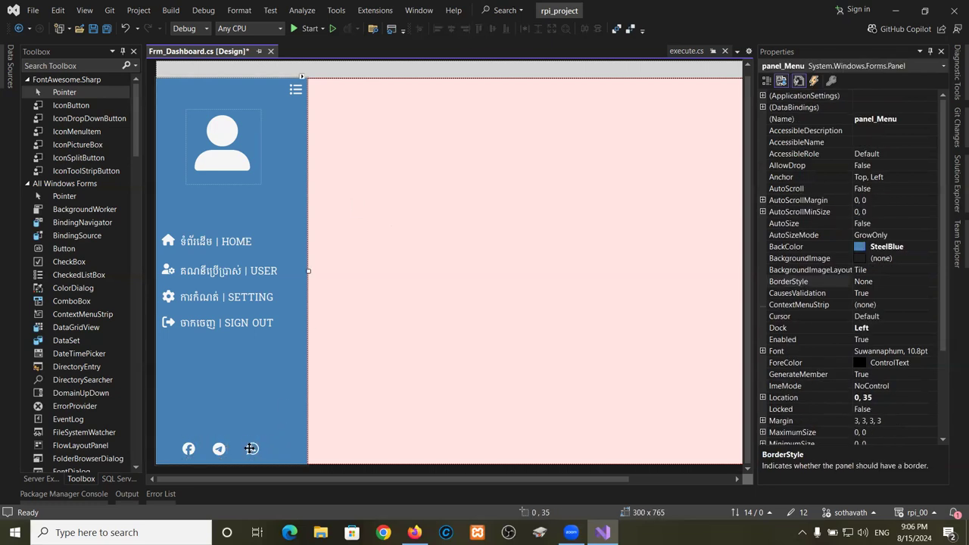
click(251, 448)
drag(250, 448, 251, 449)
click(205, 391)
Run the project to check the dashboard with its social icon buttons against the desktop, and stop debugging.
click(311, 32)
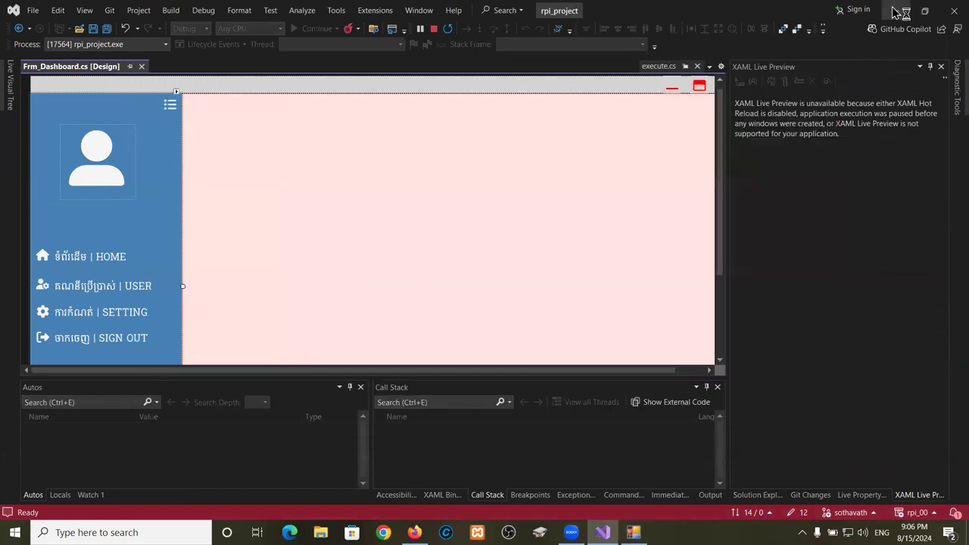
key(alt+Tab)
click(893, 10)
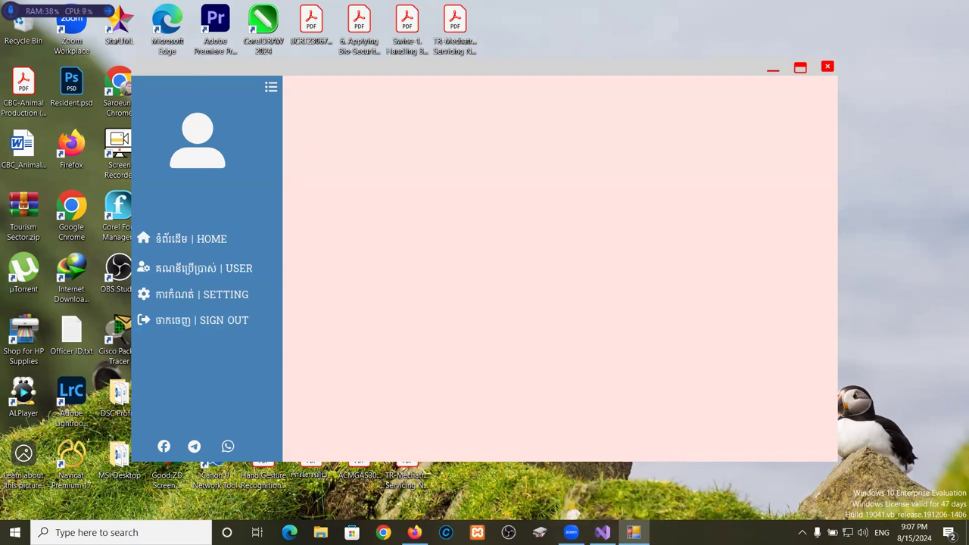
click(602, 532)
click(434, 28)
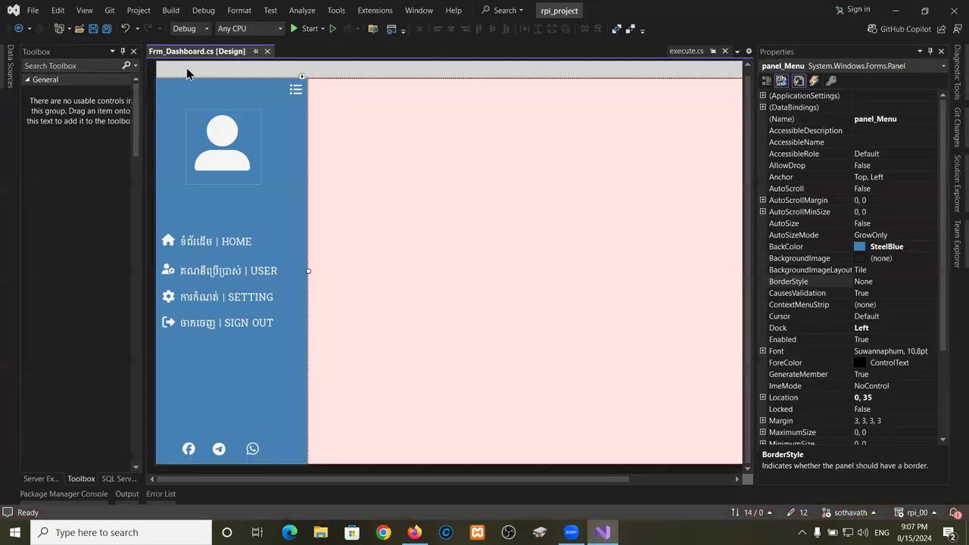
Set the BackColor of panel_Title to DimGray.
click(187, 68)
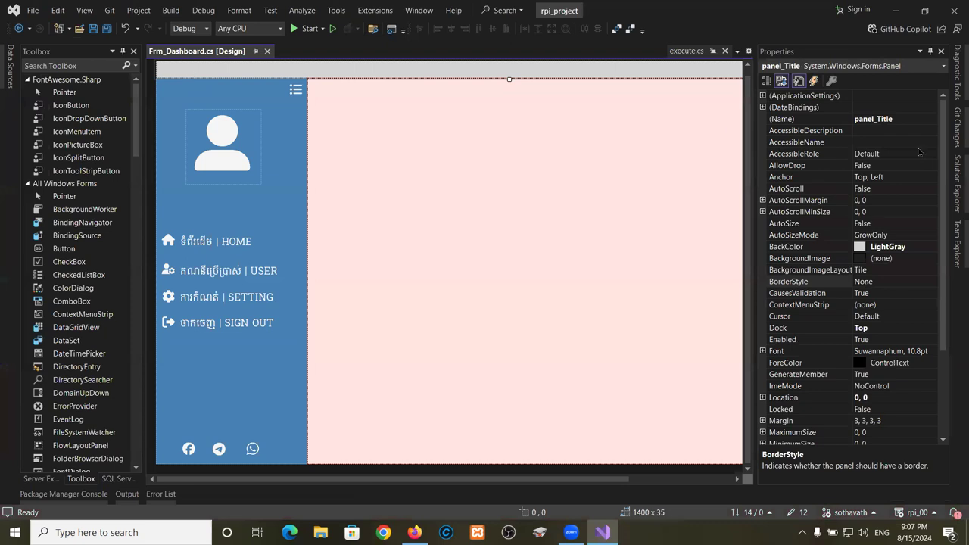
click(912, 247)
click(932, 246)
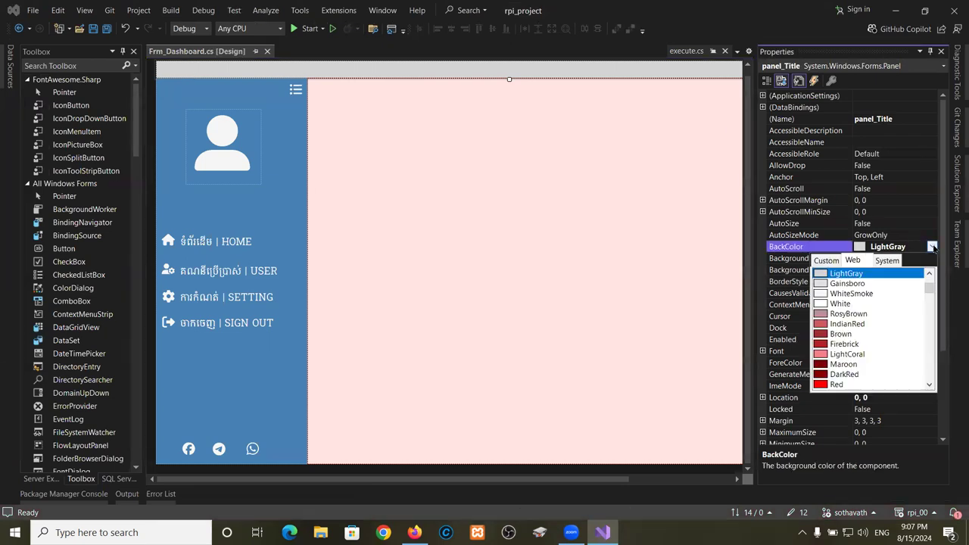
click(929, 274)
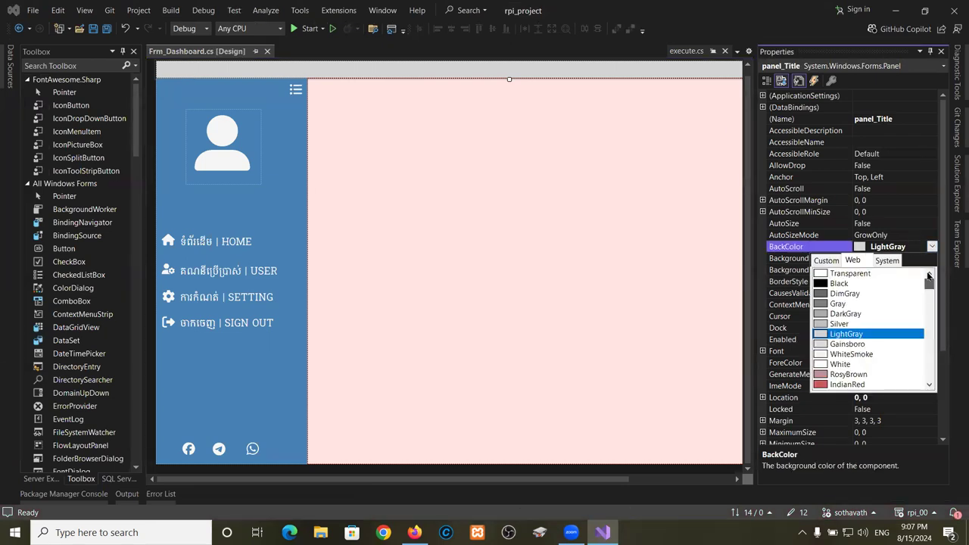
click(842, 294)
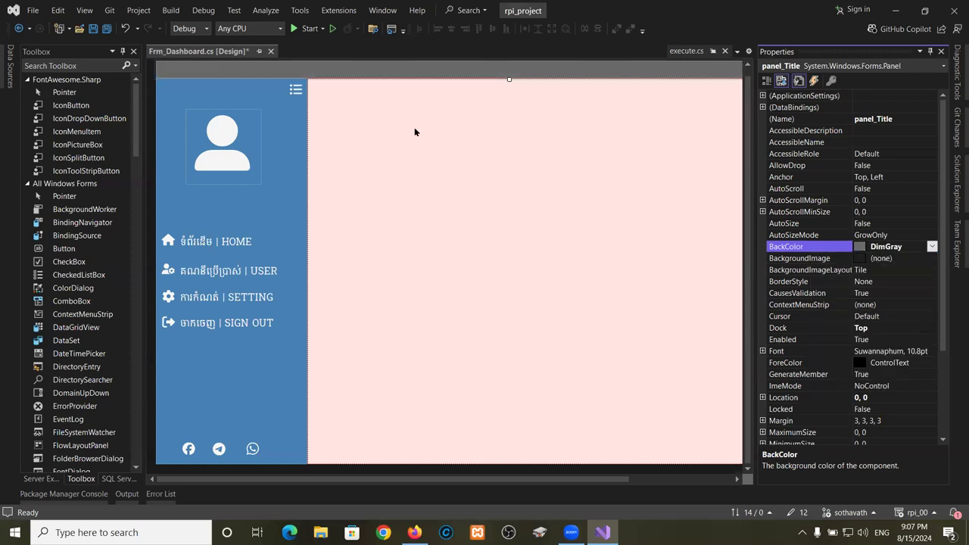
Run the project again to check the dashboard's title bar color.
key(F5)
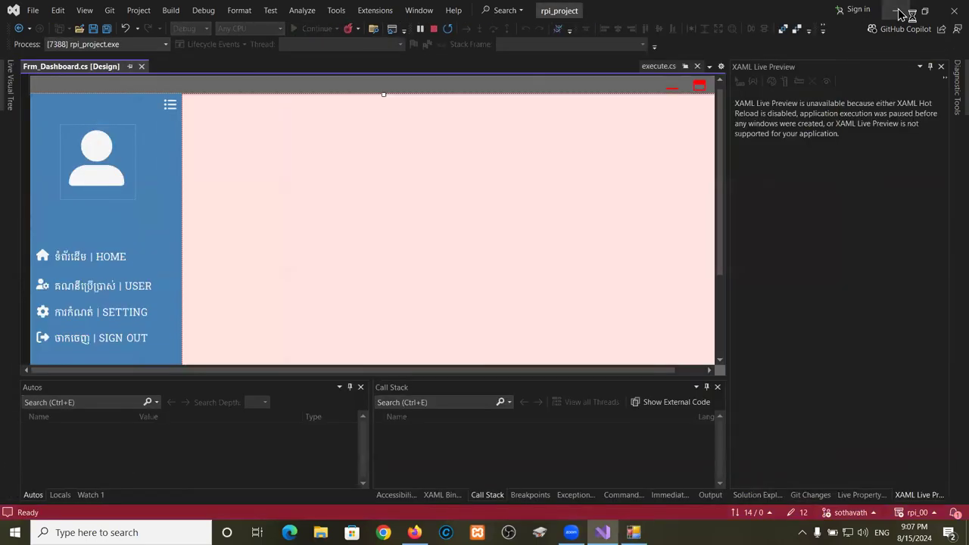
click(899, 12)
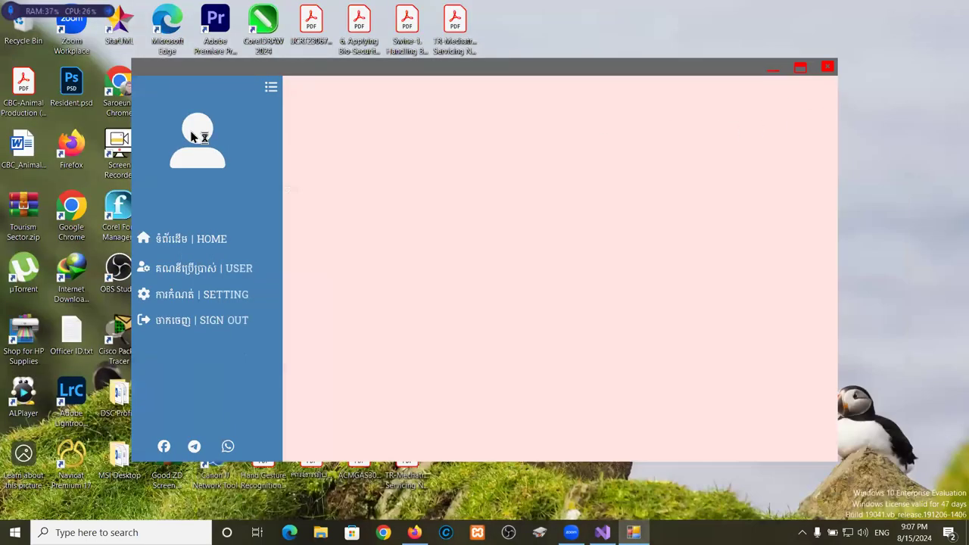